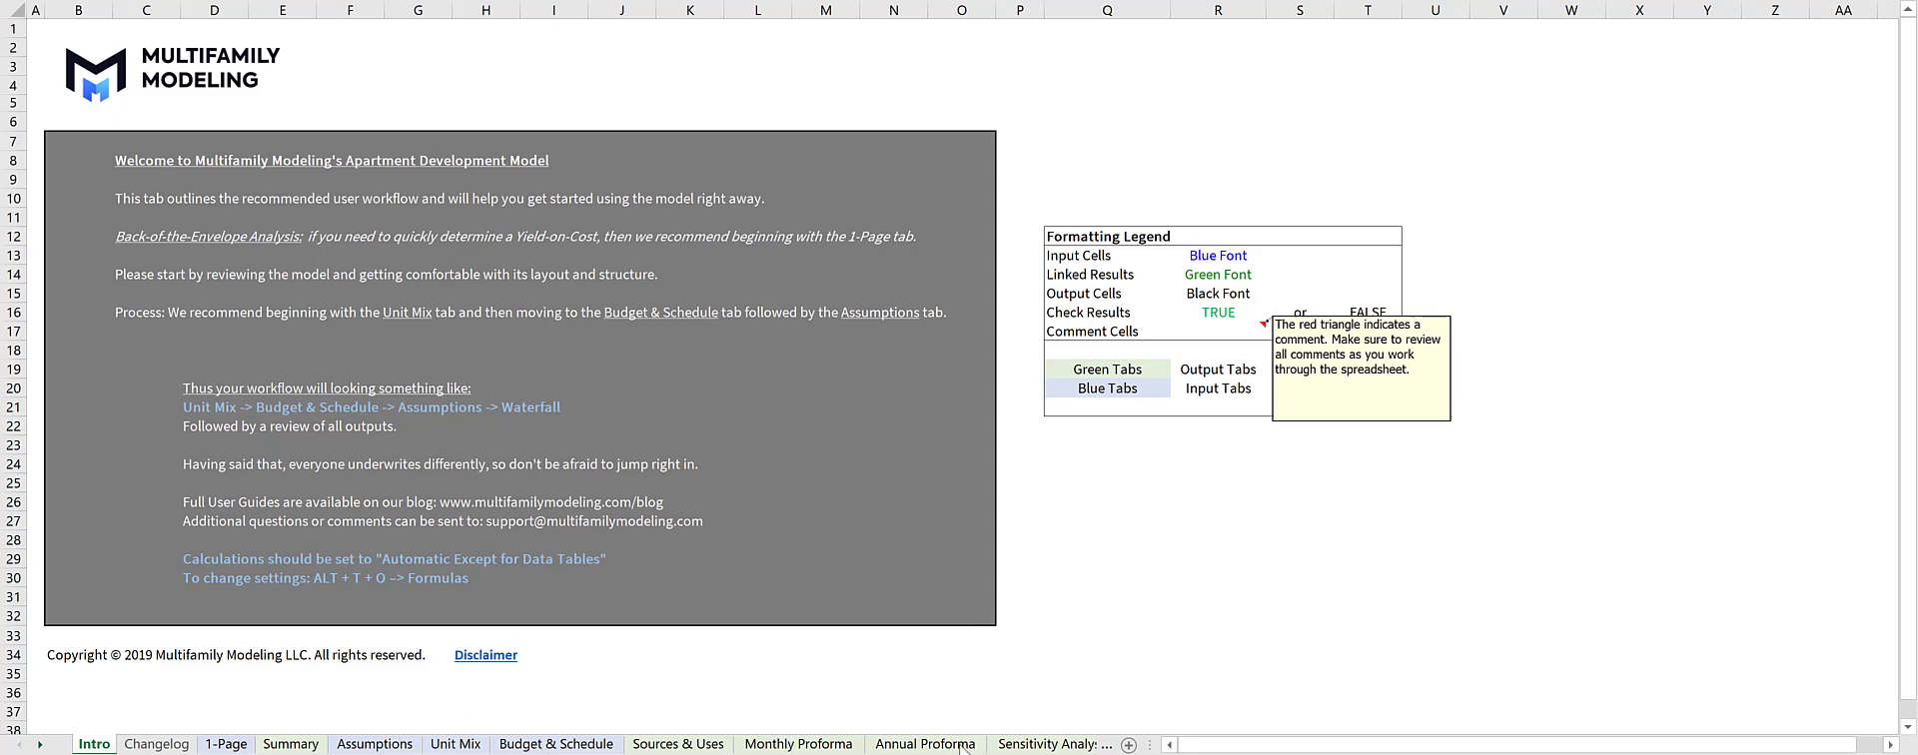
Open the 1-Page sheet and examine its acquisition, development budget, construction loan interest and operating reserves sections
key(ctrl+Page_Down)
key(ctrl+Page_Down)
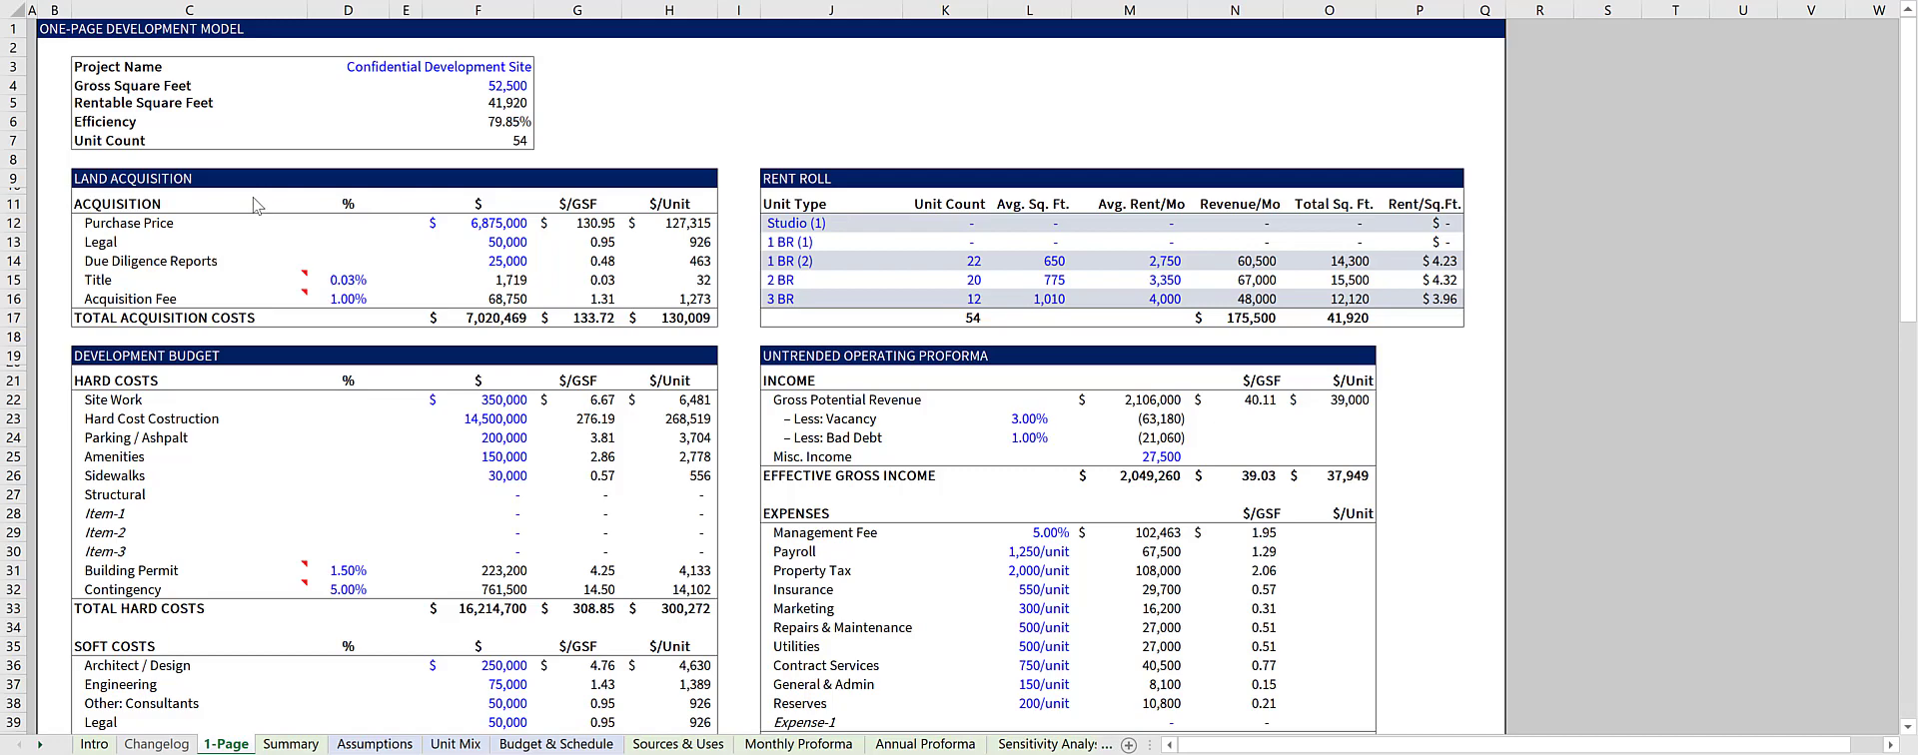
scroll(255, 203, down, 2)
scroll(255, 205, down, 12)
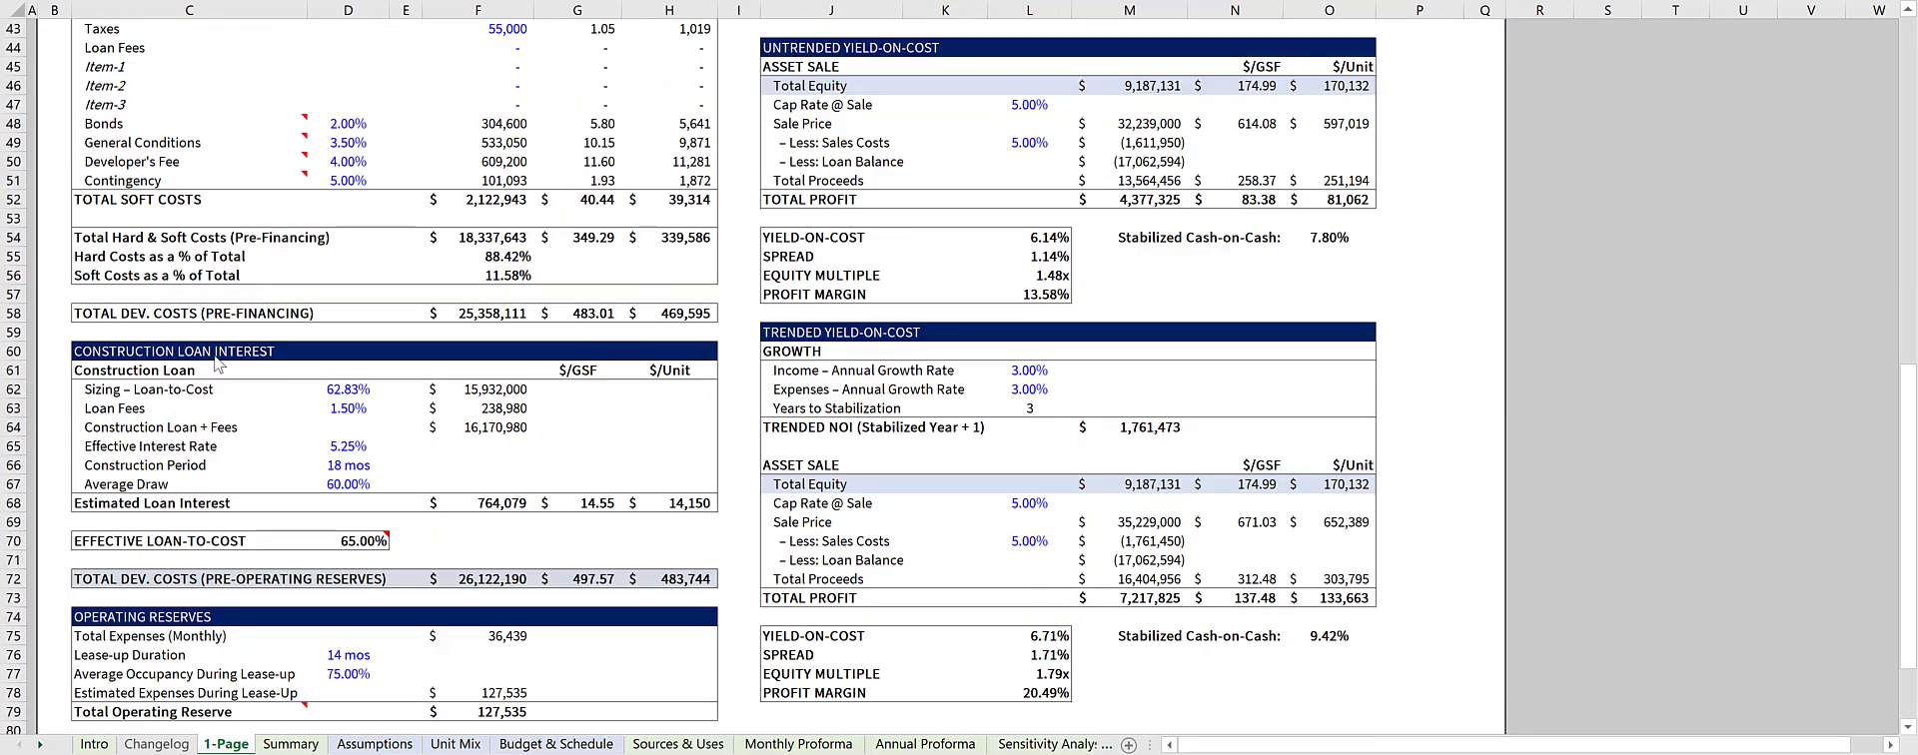
scroll(217, 365, down, 3)
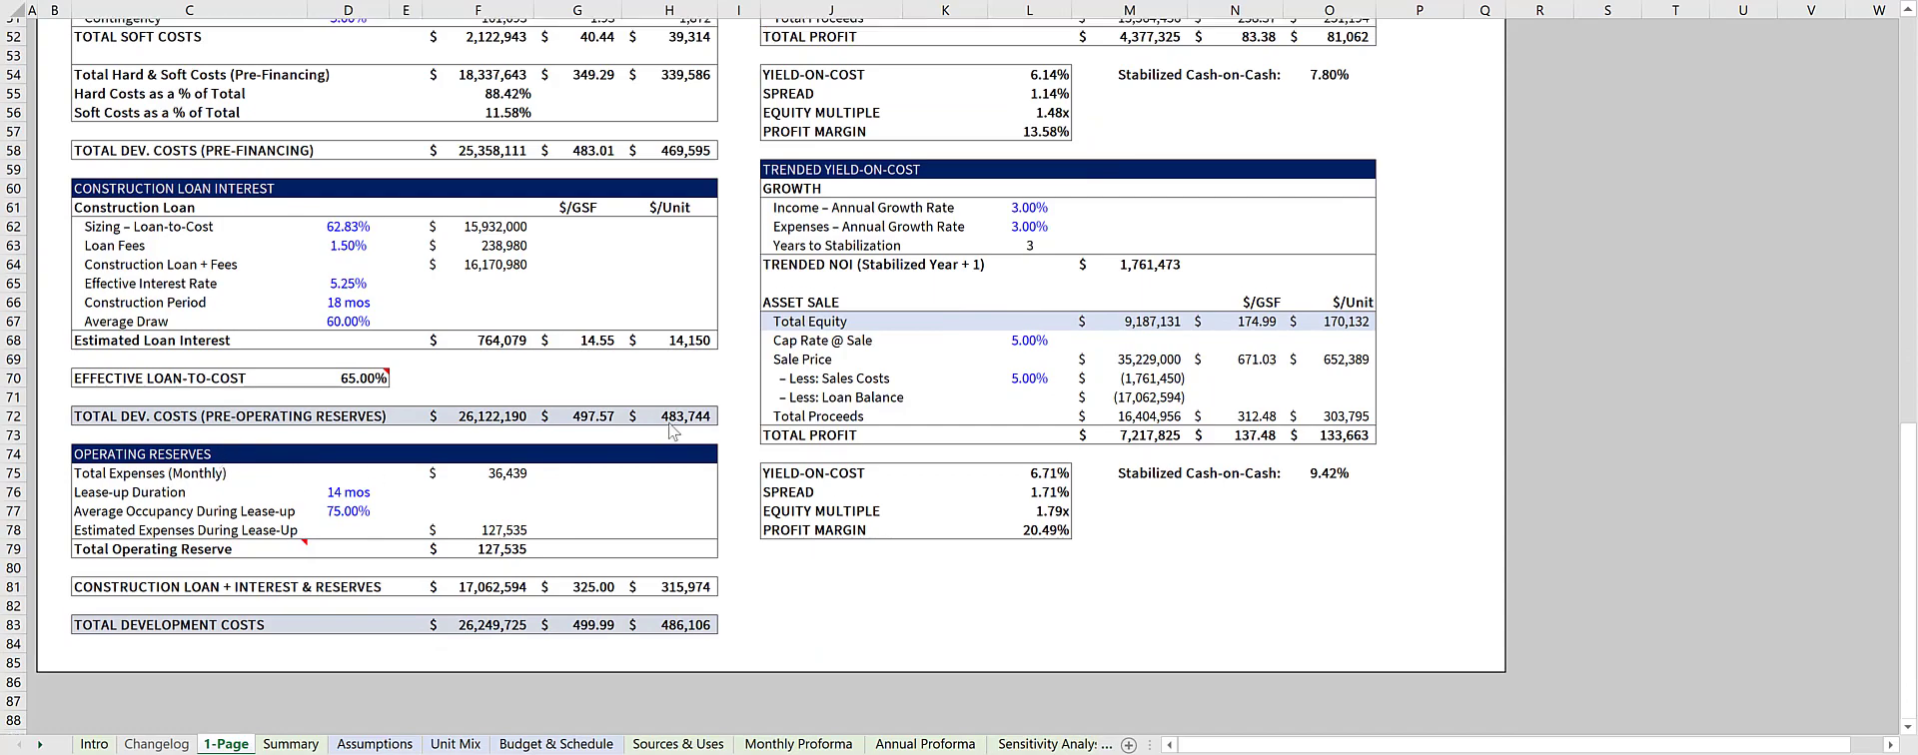
Review the 1-Page sheet's untrended operating proforma and its untrended and trended yield-on-cost sections
scroll(672, 431, up, 16)
scroll(847, 286, down, 3)
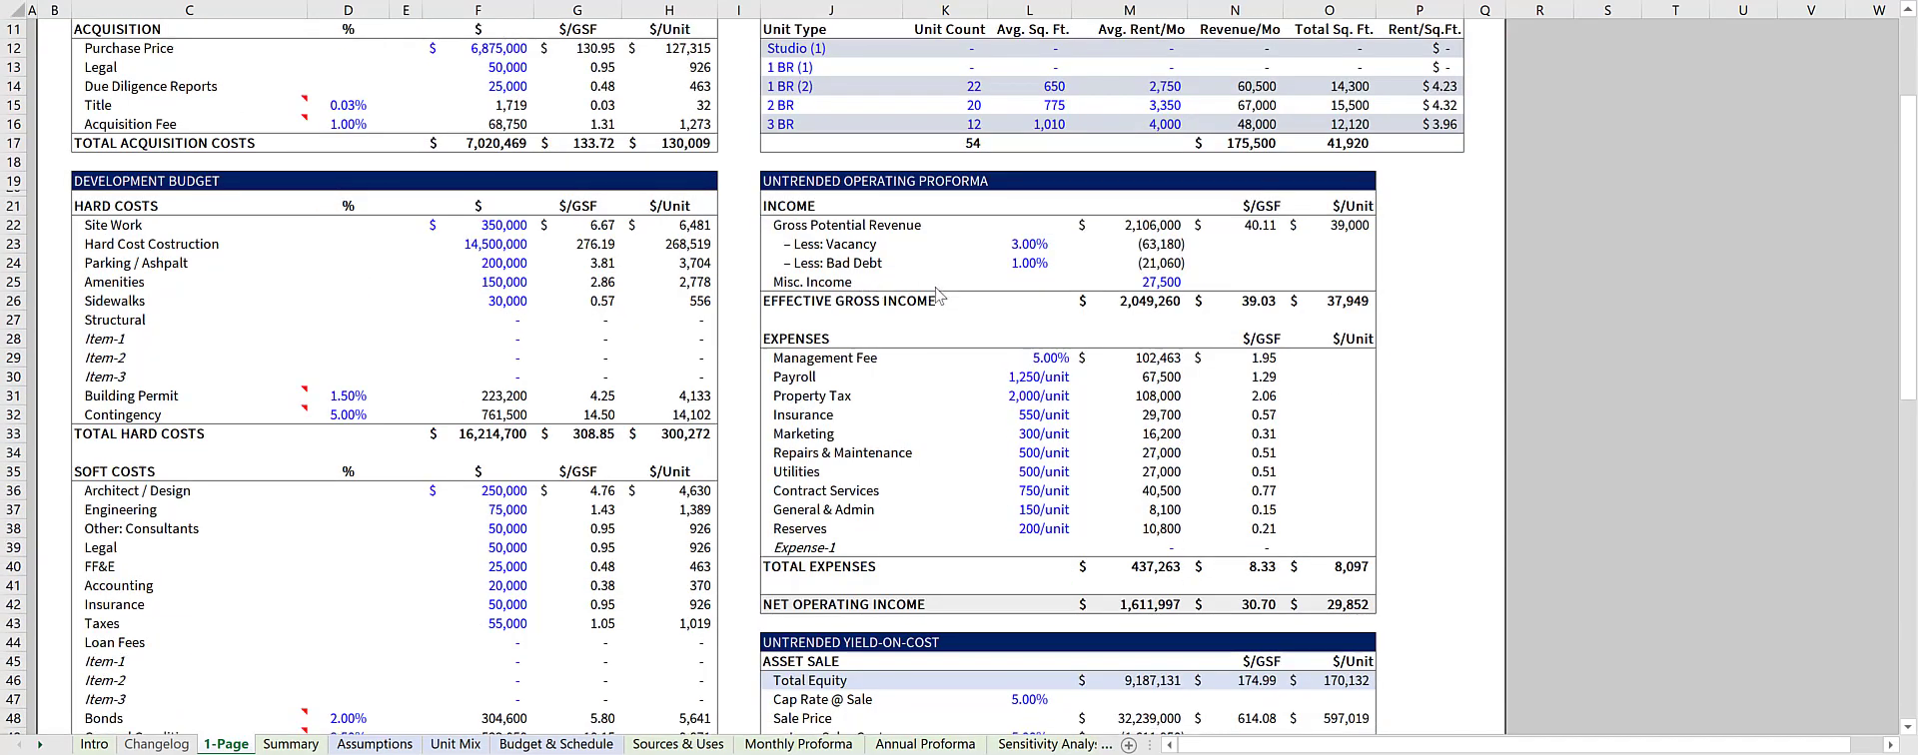
scroll(937, 291, down, 4)
scroll(936, 292, down, 4)
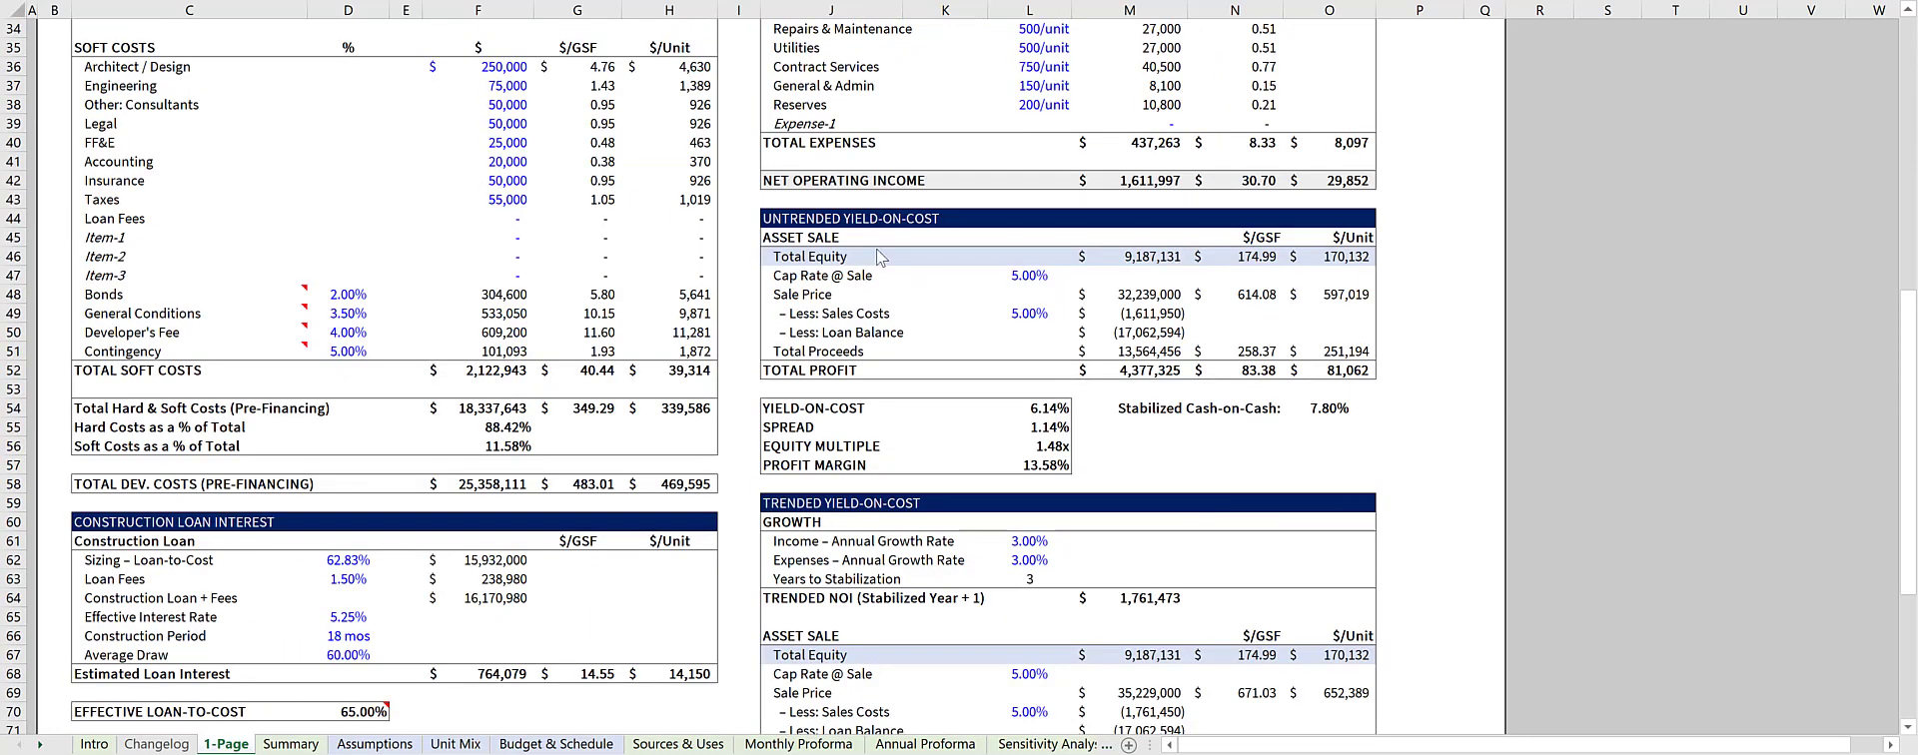
scroll(938, 504, down, 3)
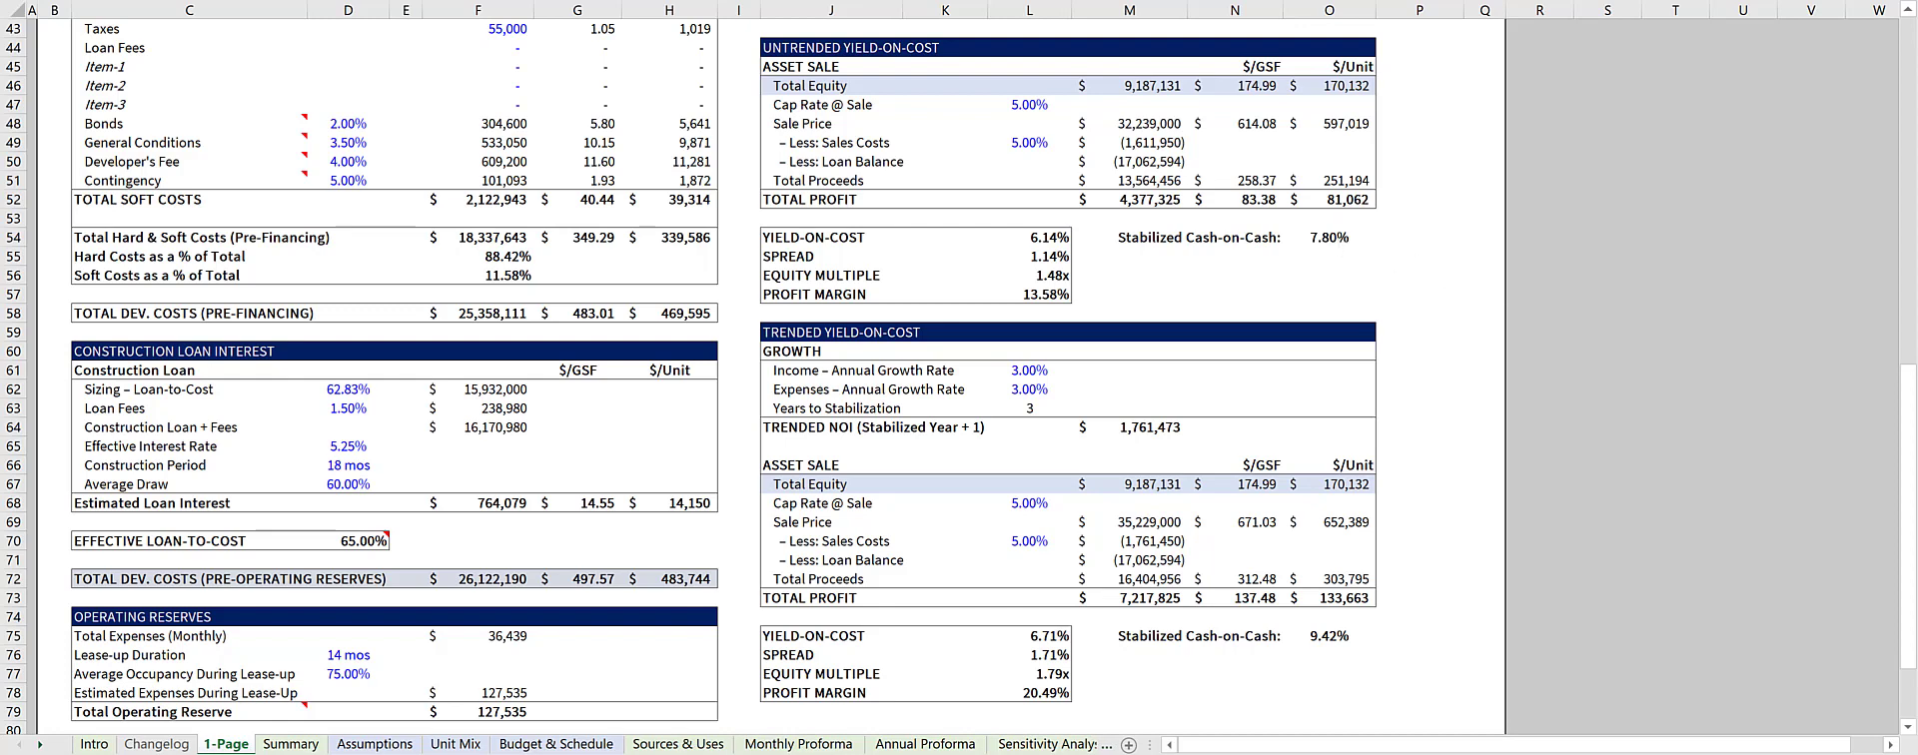
Open the Summary sheet and review the transaction summary and the project development summary down to the levered returns
key(ctrl+Page_Down)
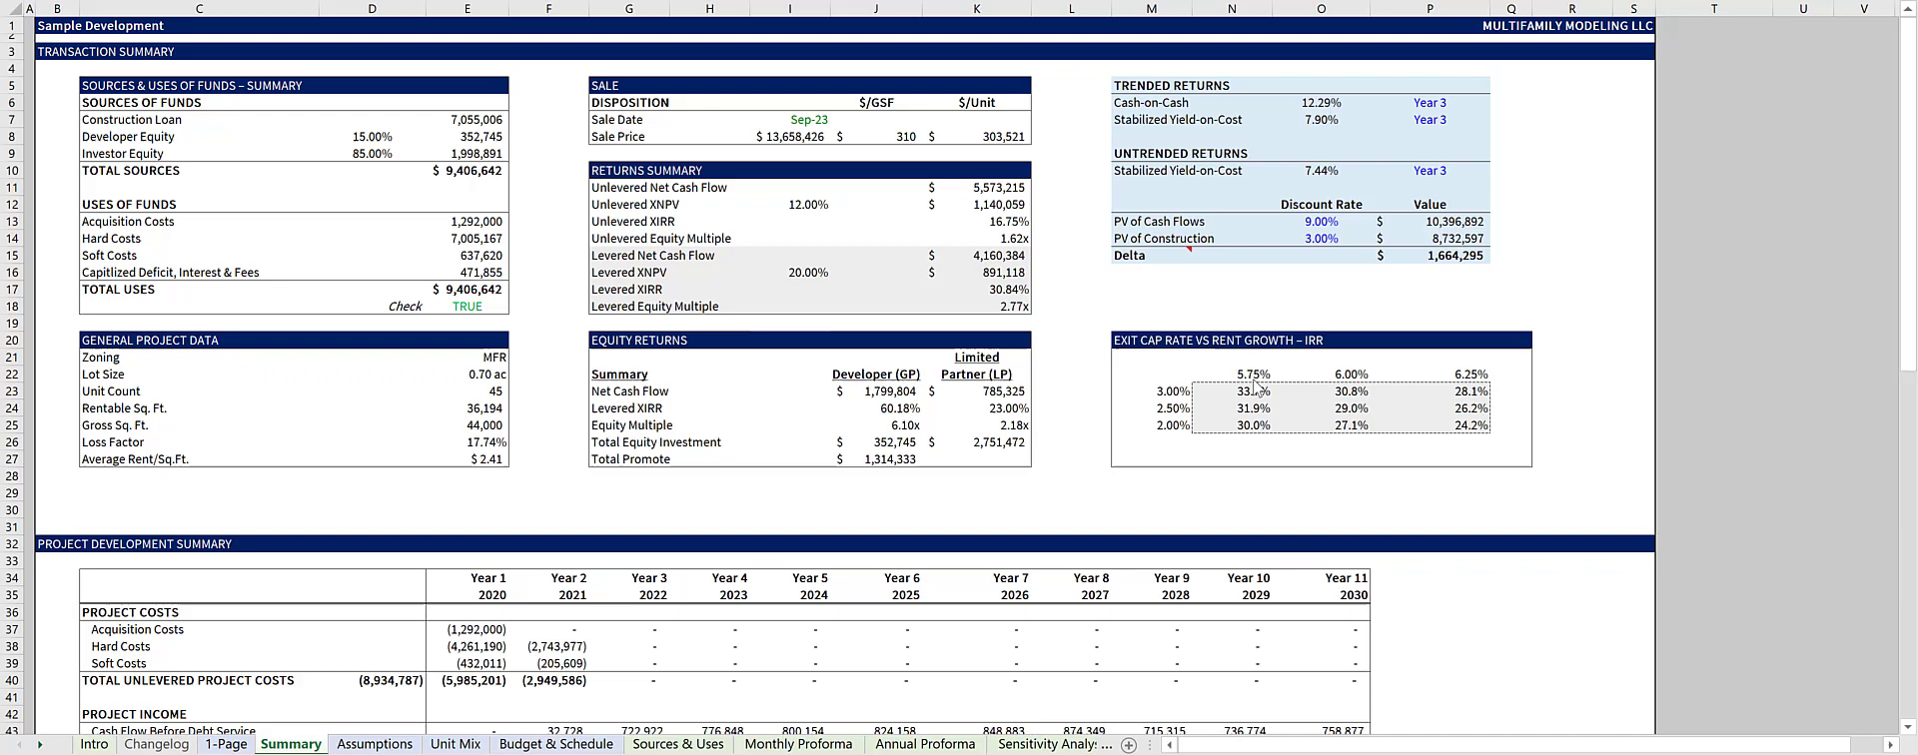
scroll(757, 490, down, 2)
scroll(757, 489, down, 2)
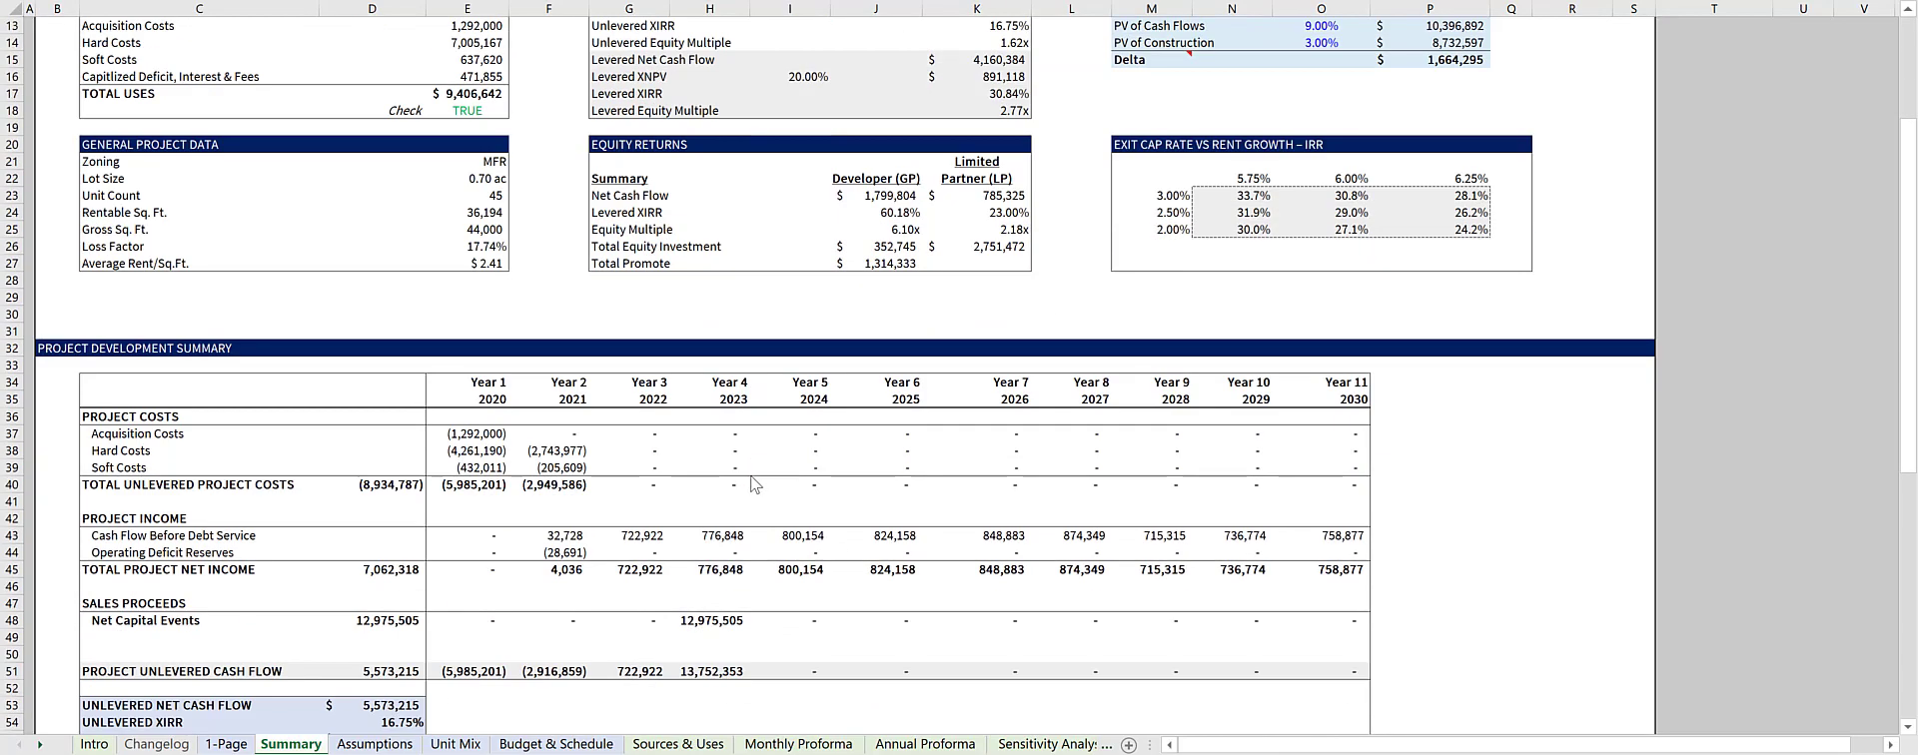
scroll(754, 484, down, 2)
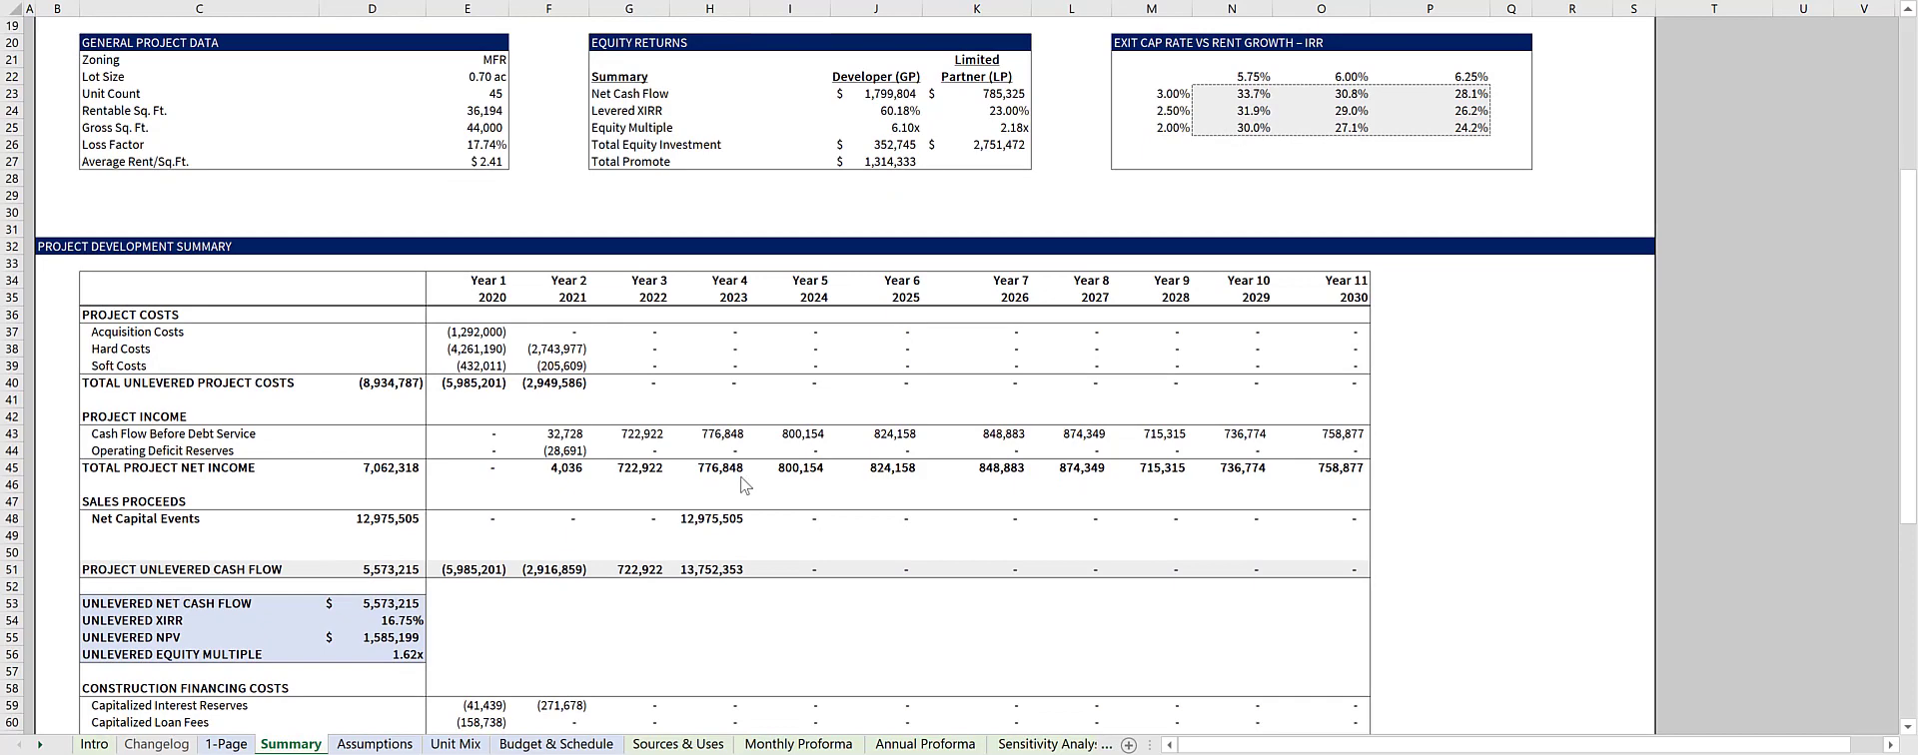
scroll(709, 467, down, 4)
scroll(679, 388, down, 6)
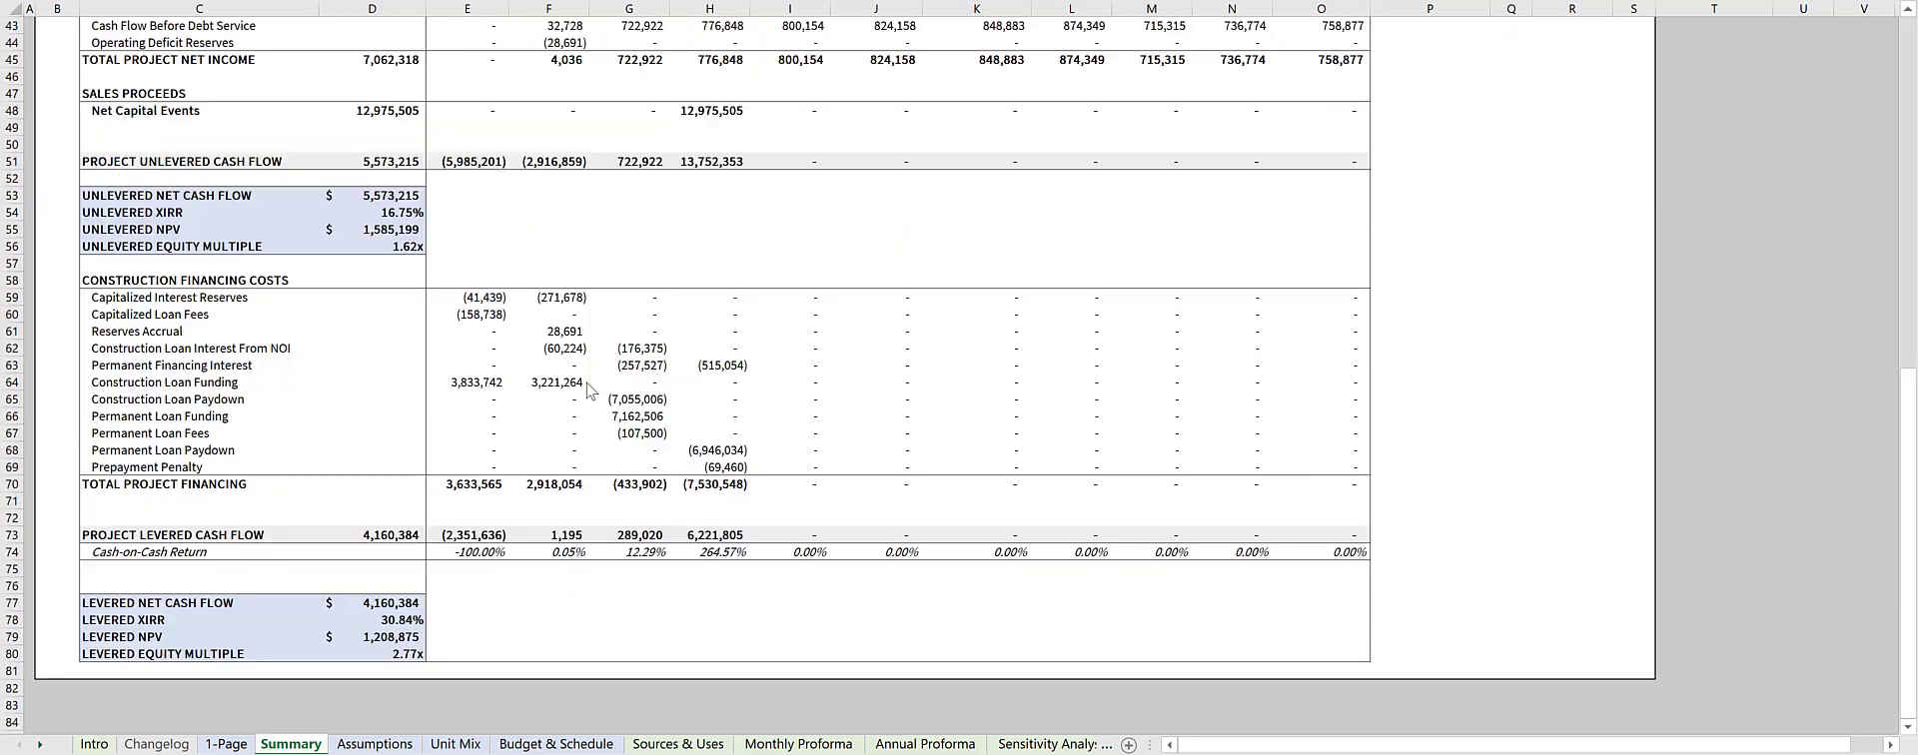
scroll(818, 440, up, 8)
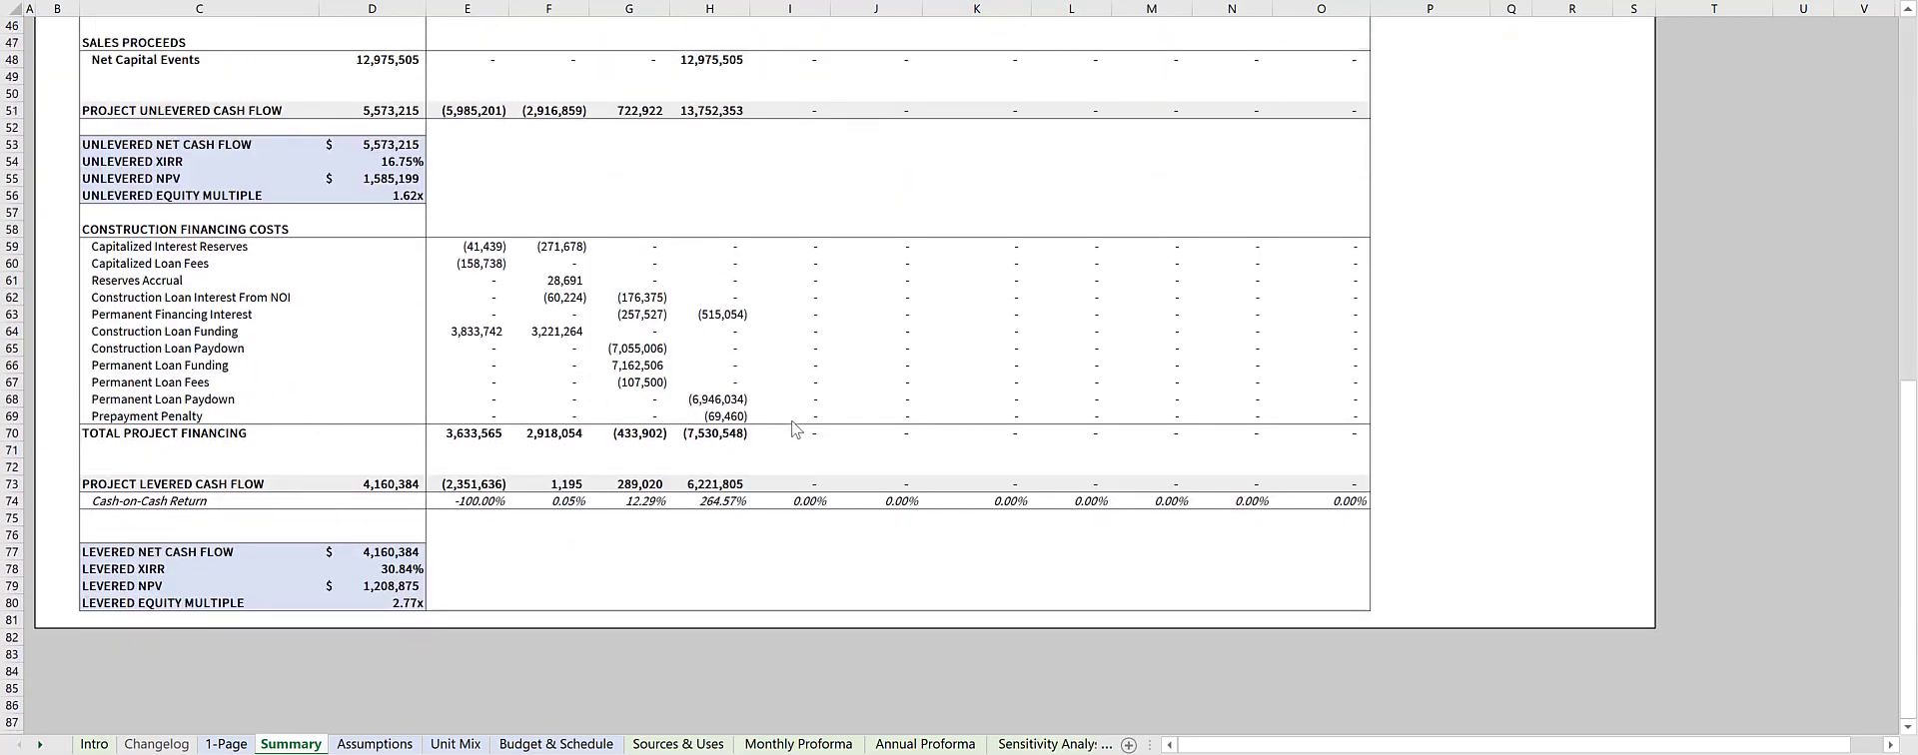
scroll(1321, 304, up, 8)
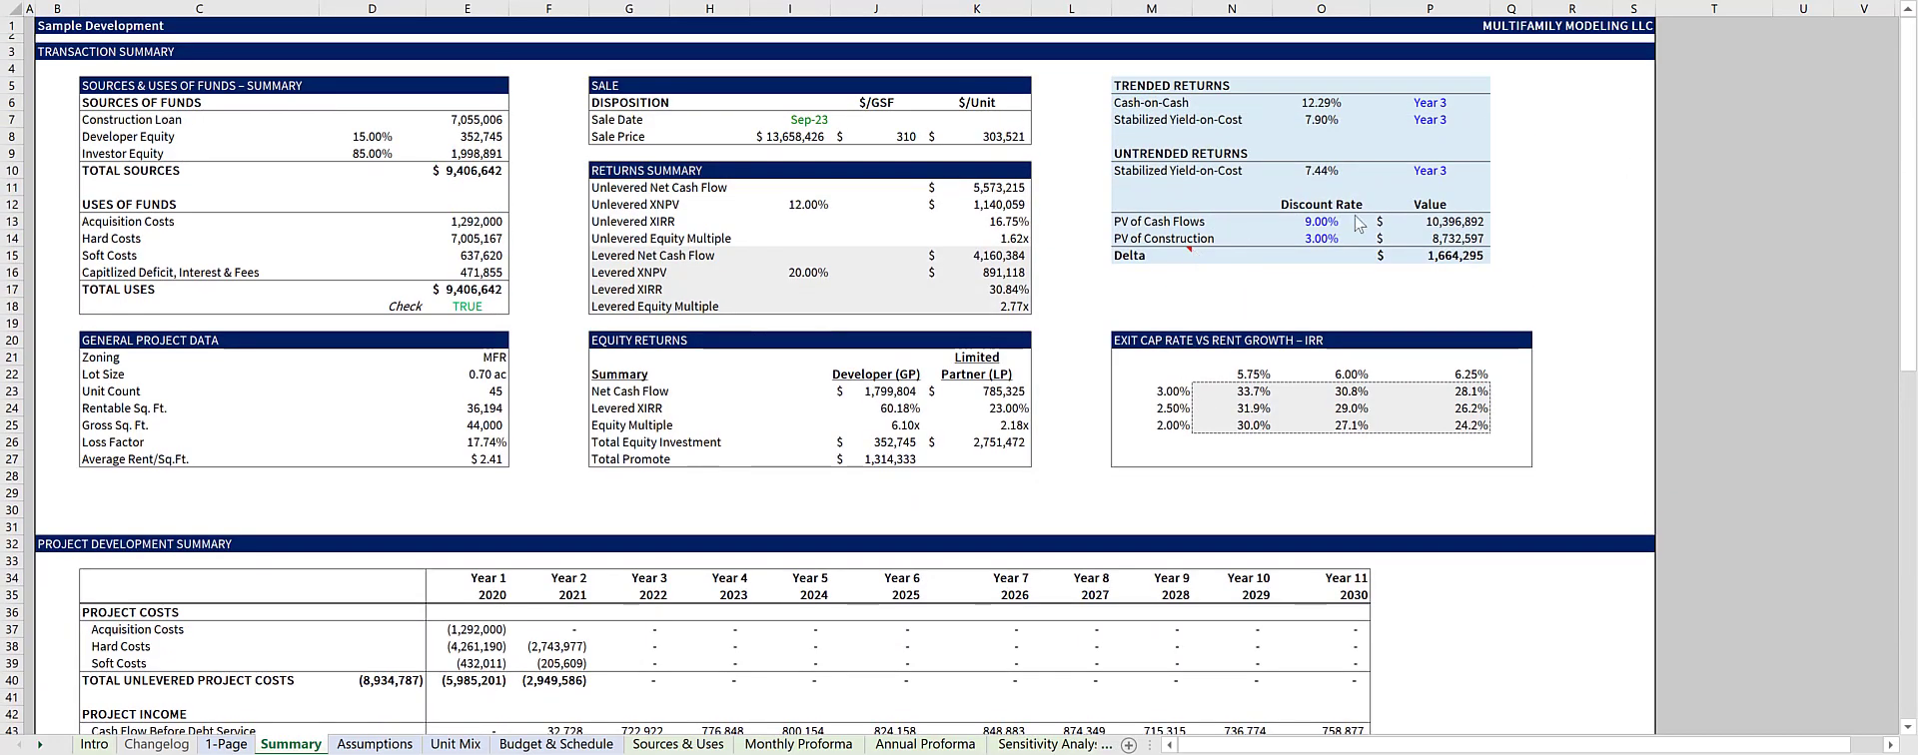
Open the Assumptions sheet and examine the project timeline with its Refinance option, operating expenses, operating assumptions and the IRR sensitivity table
key(ctrl+Page_Down)
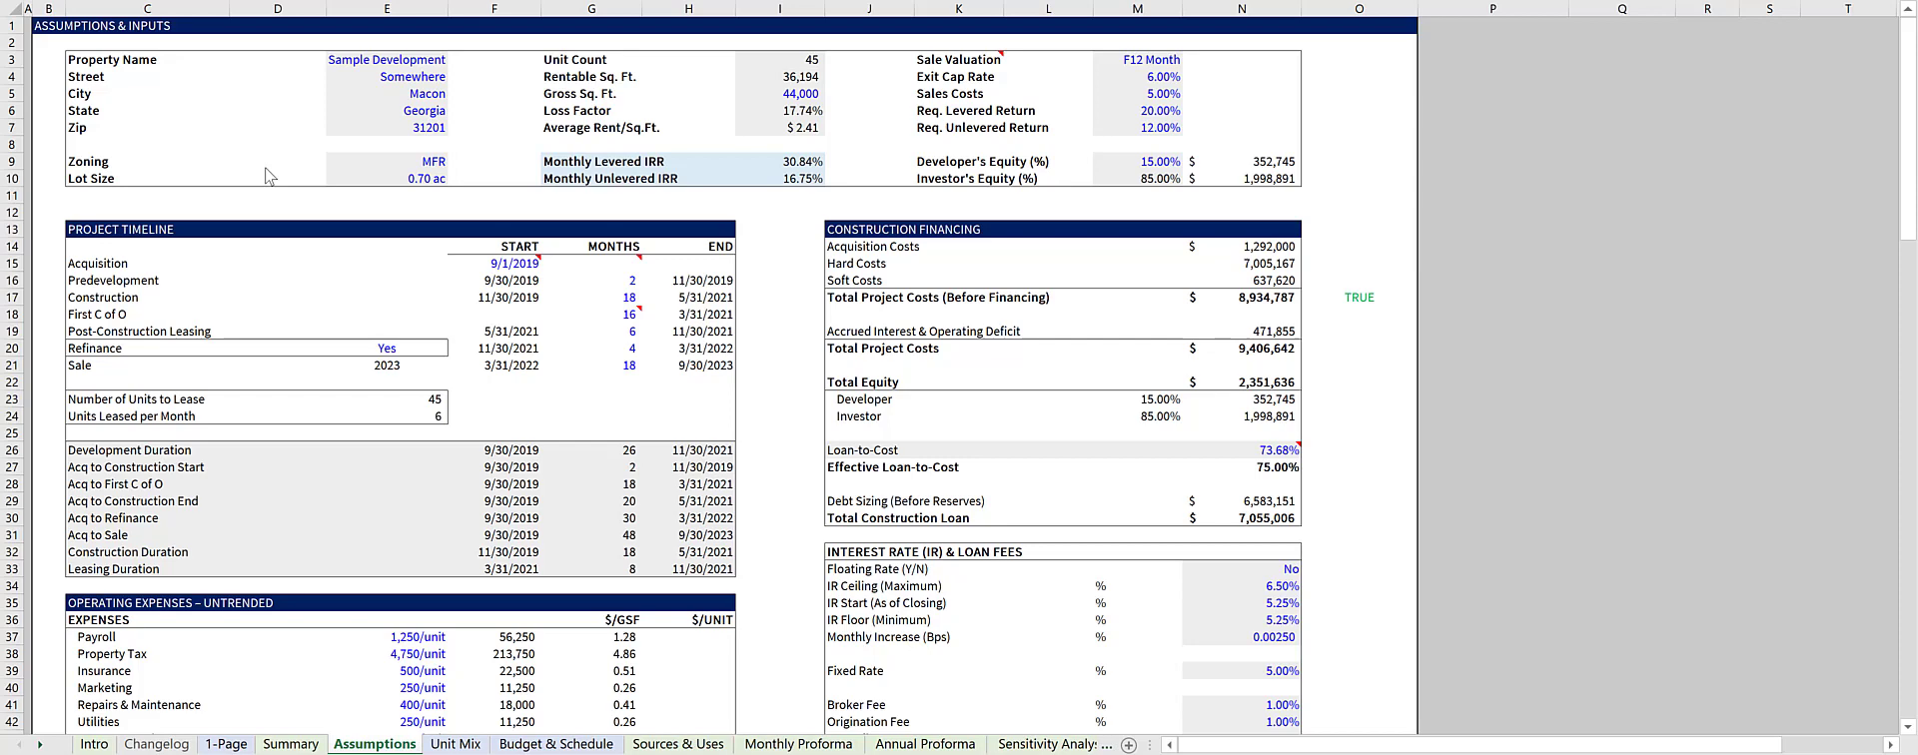
click(443, 348)
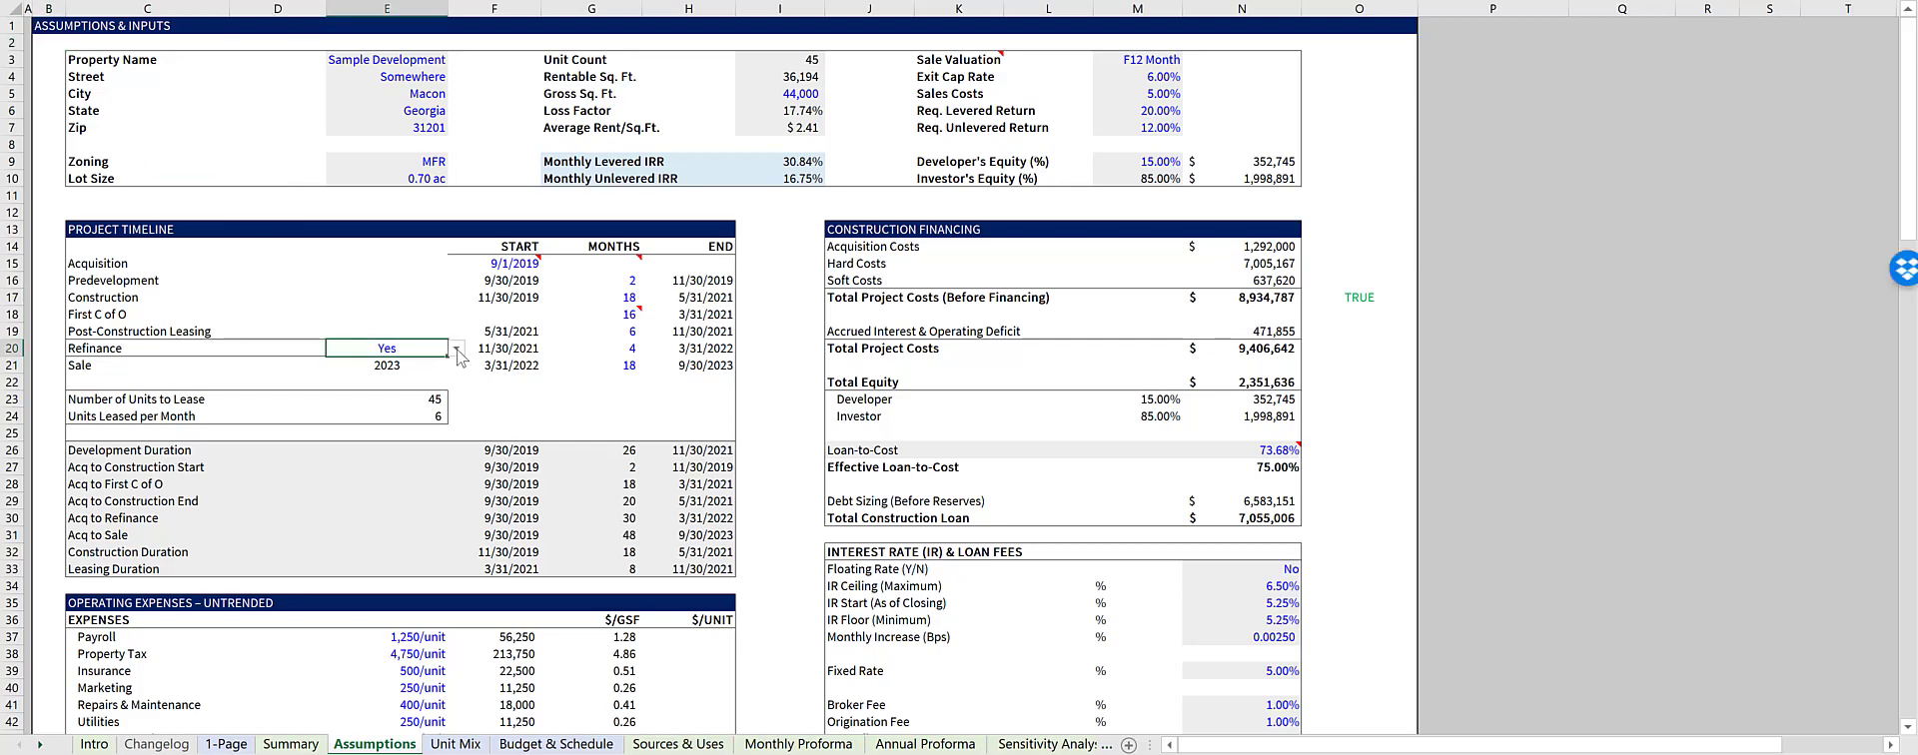
scroll(464, 420, down, 1)
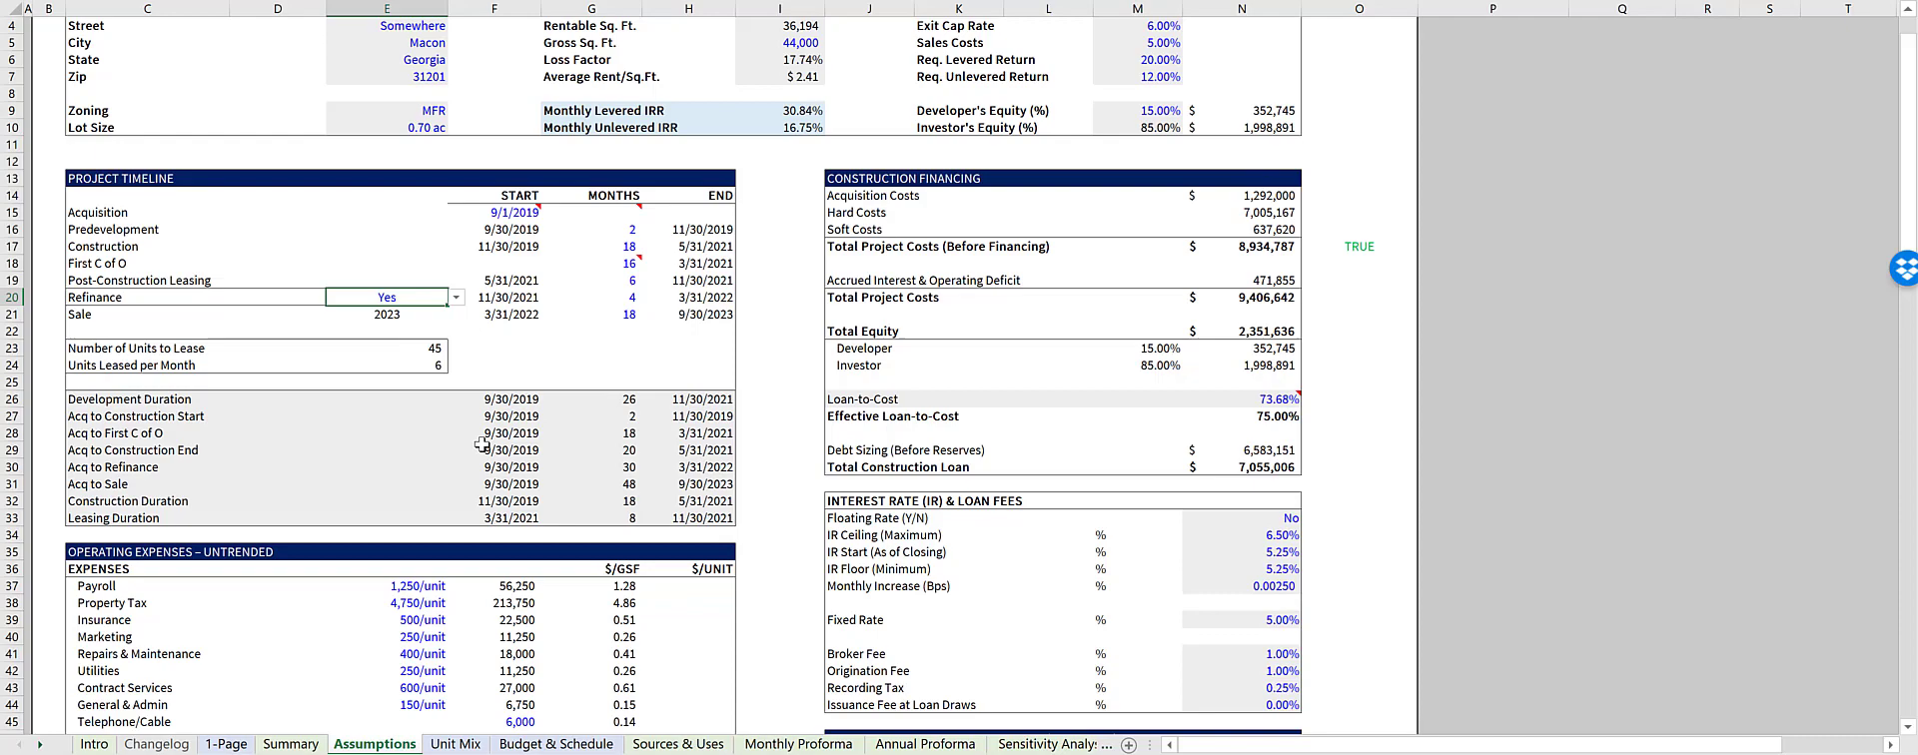
scroll(481, 444, down, 5)
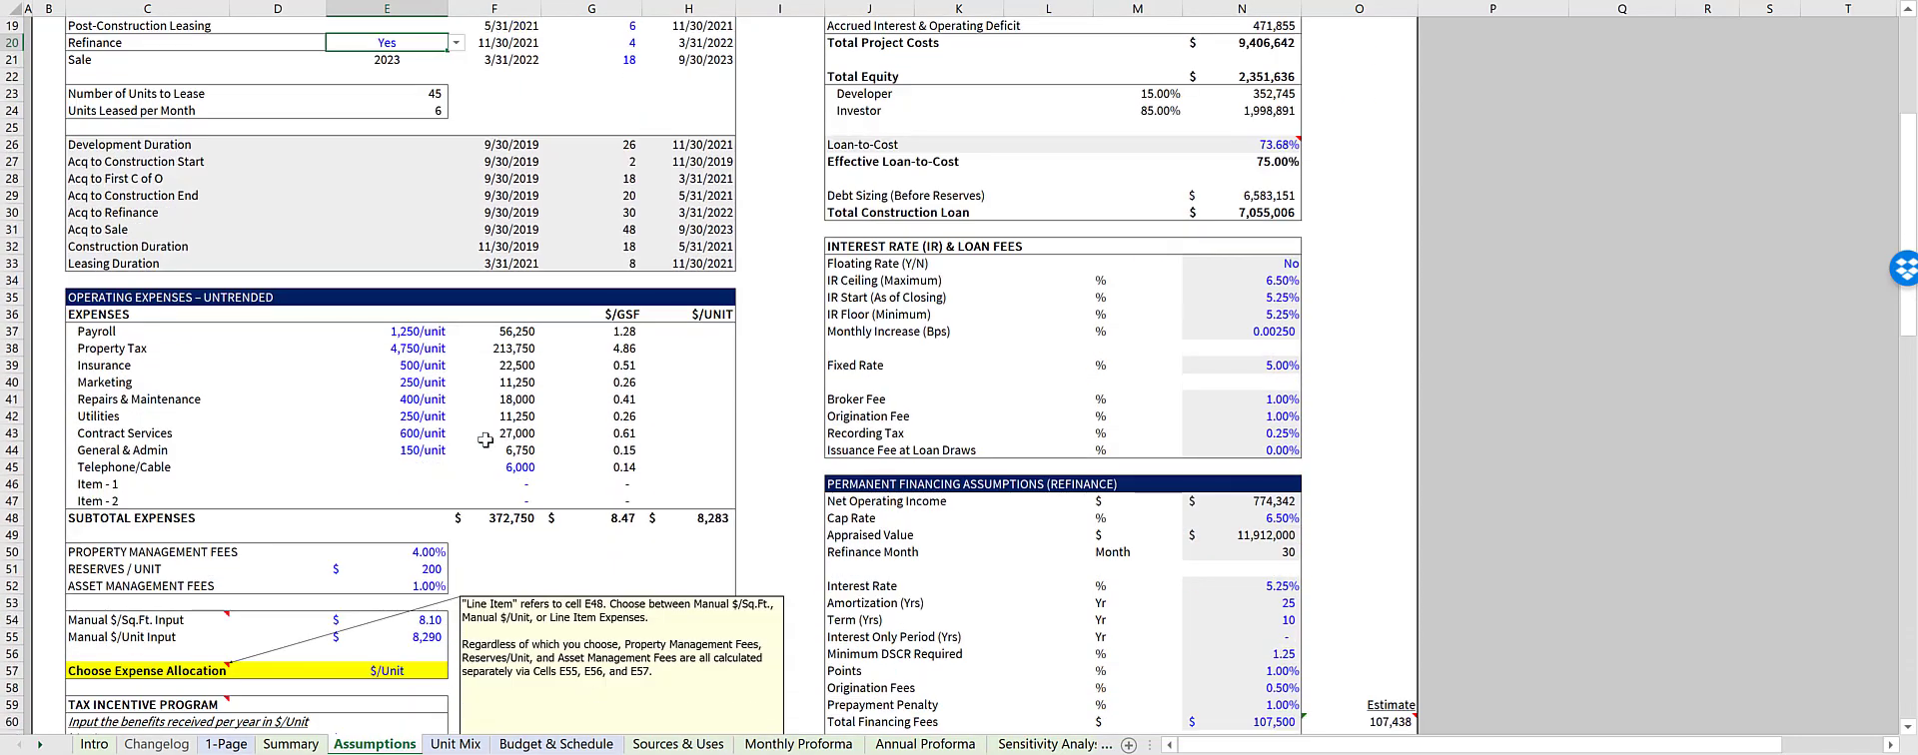
scroll(485, 441, down, 1)
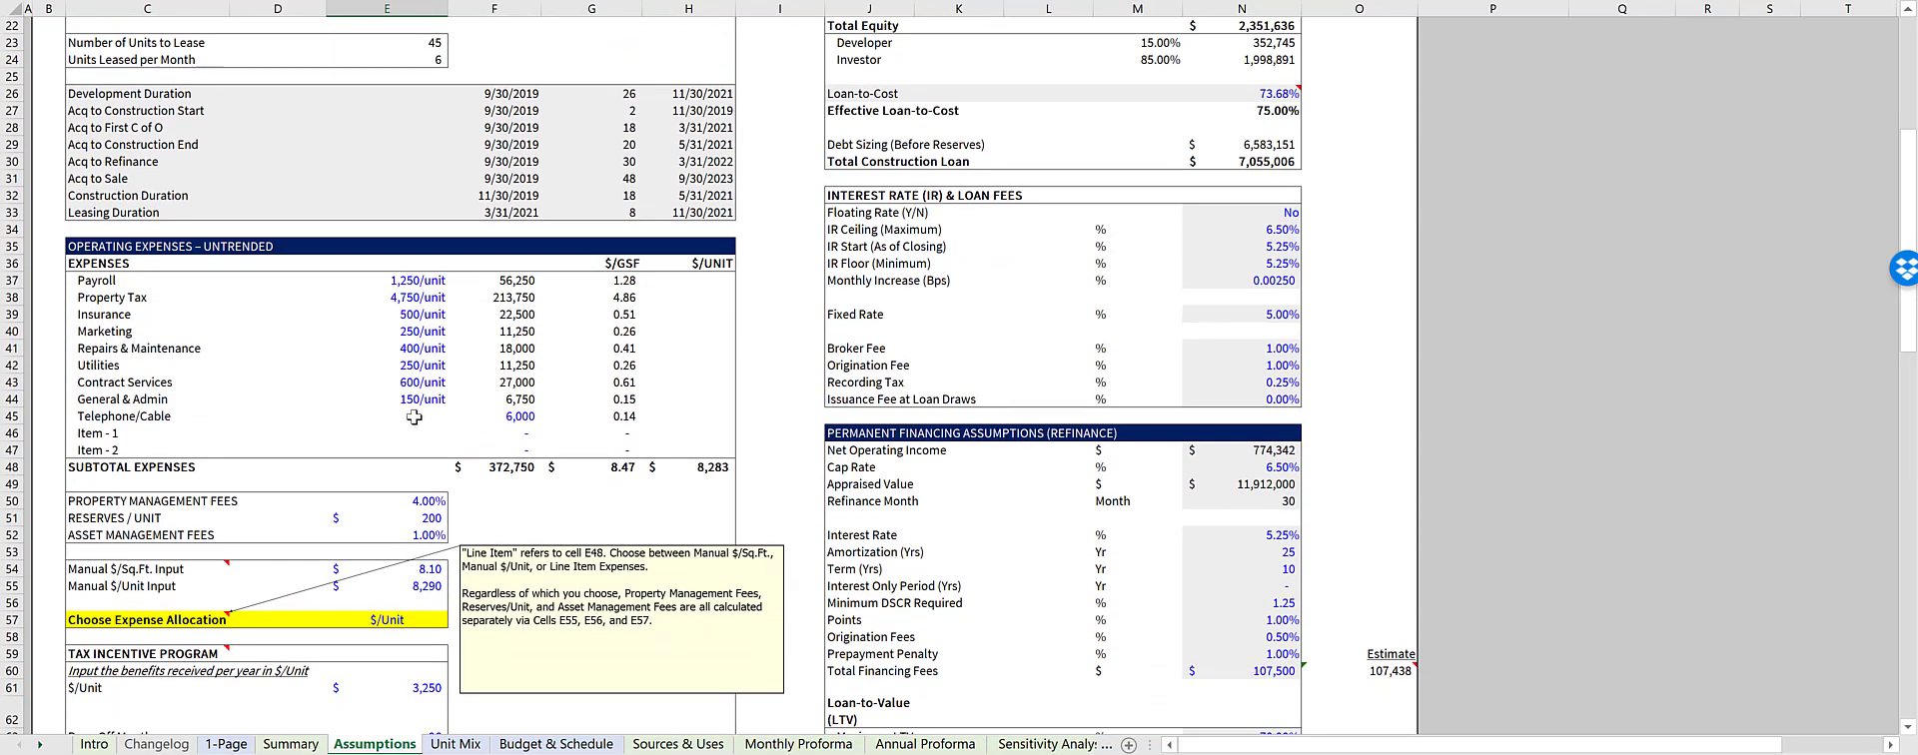
scroll(414, 416, down, 2)
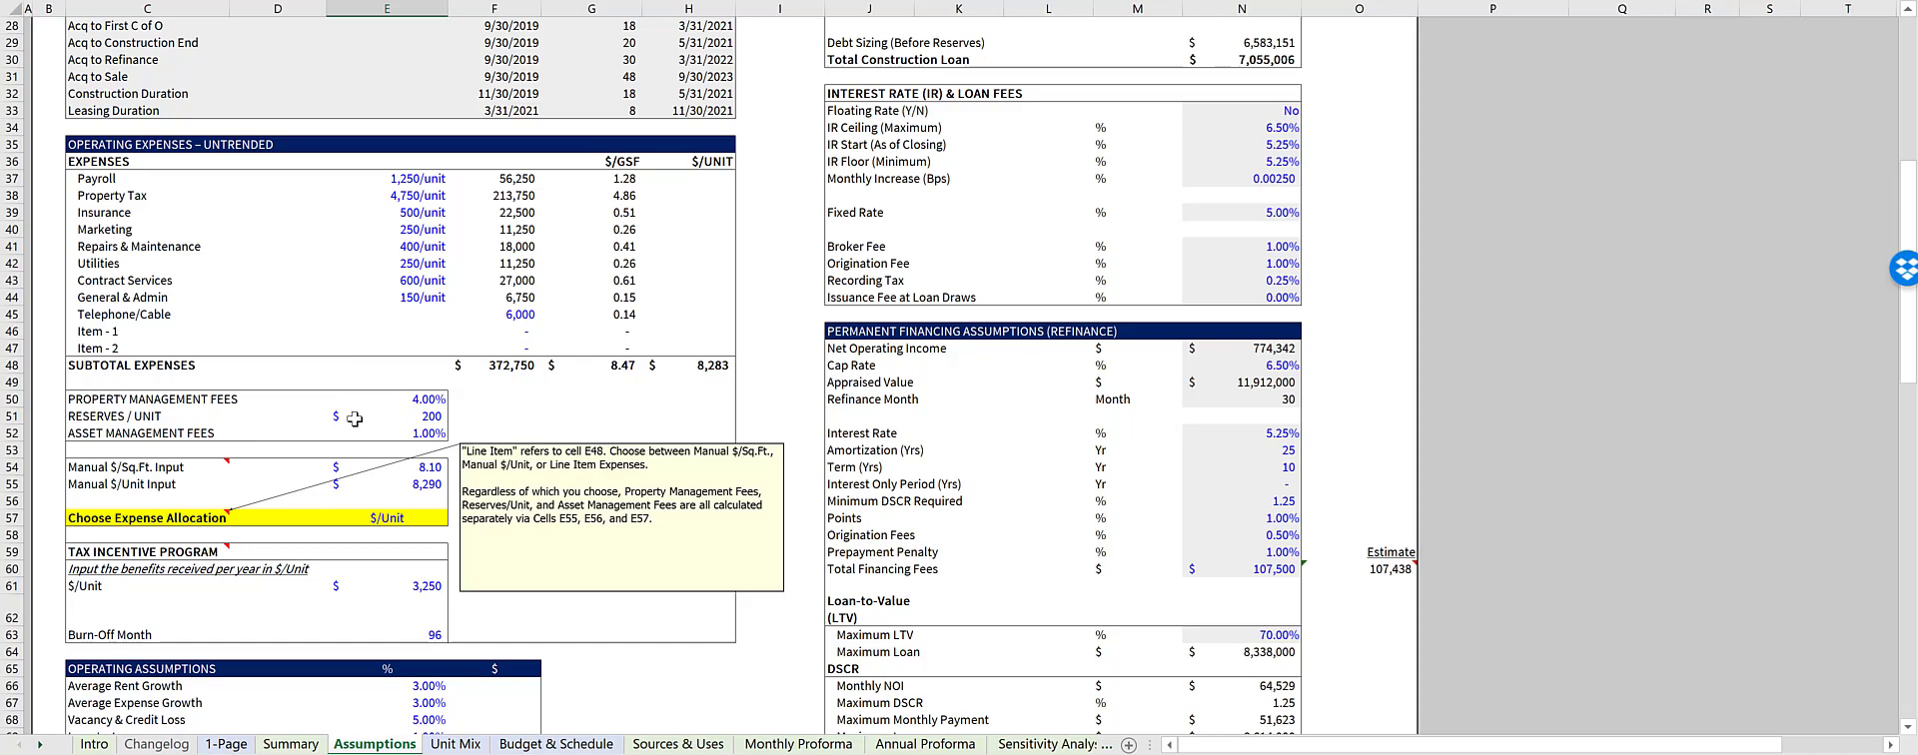
scroll(354, 417, down, 1)
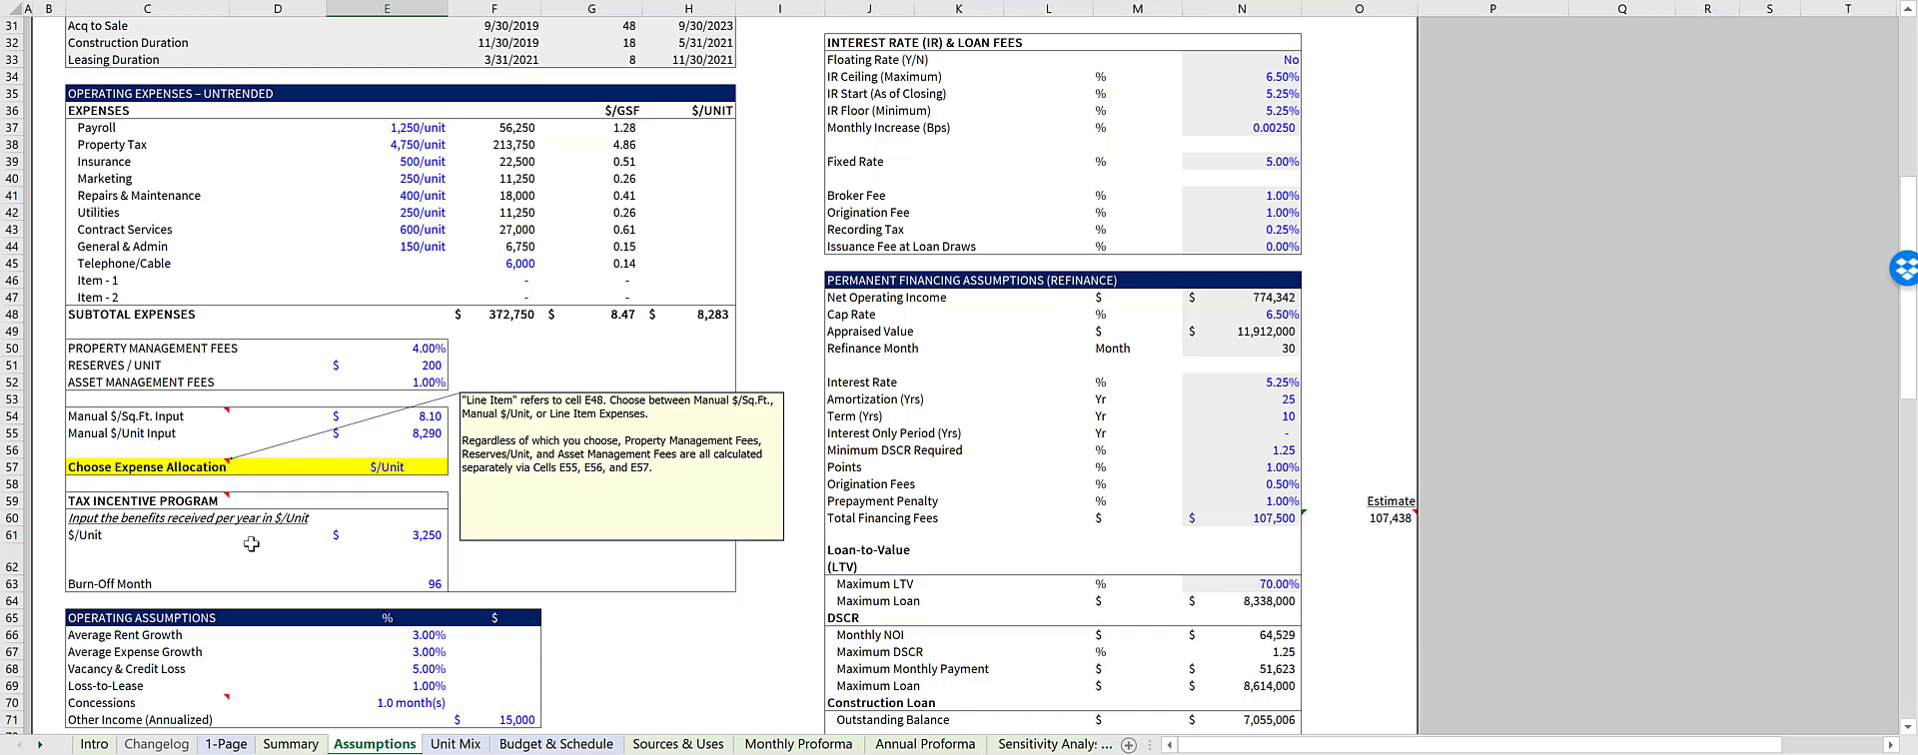
scroll(251, 543, down, 3)
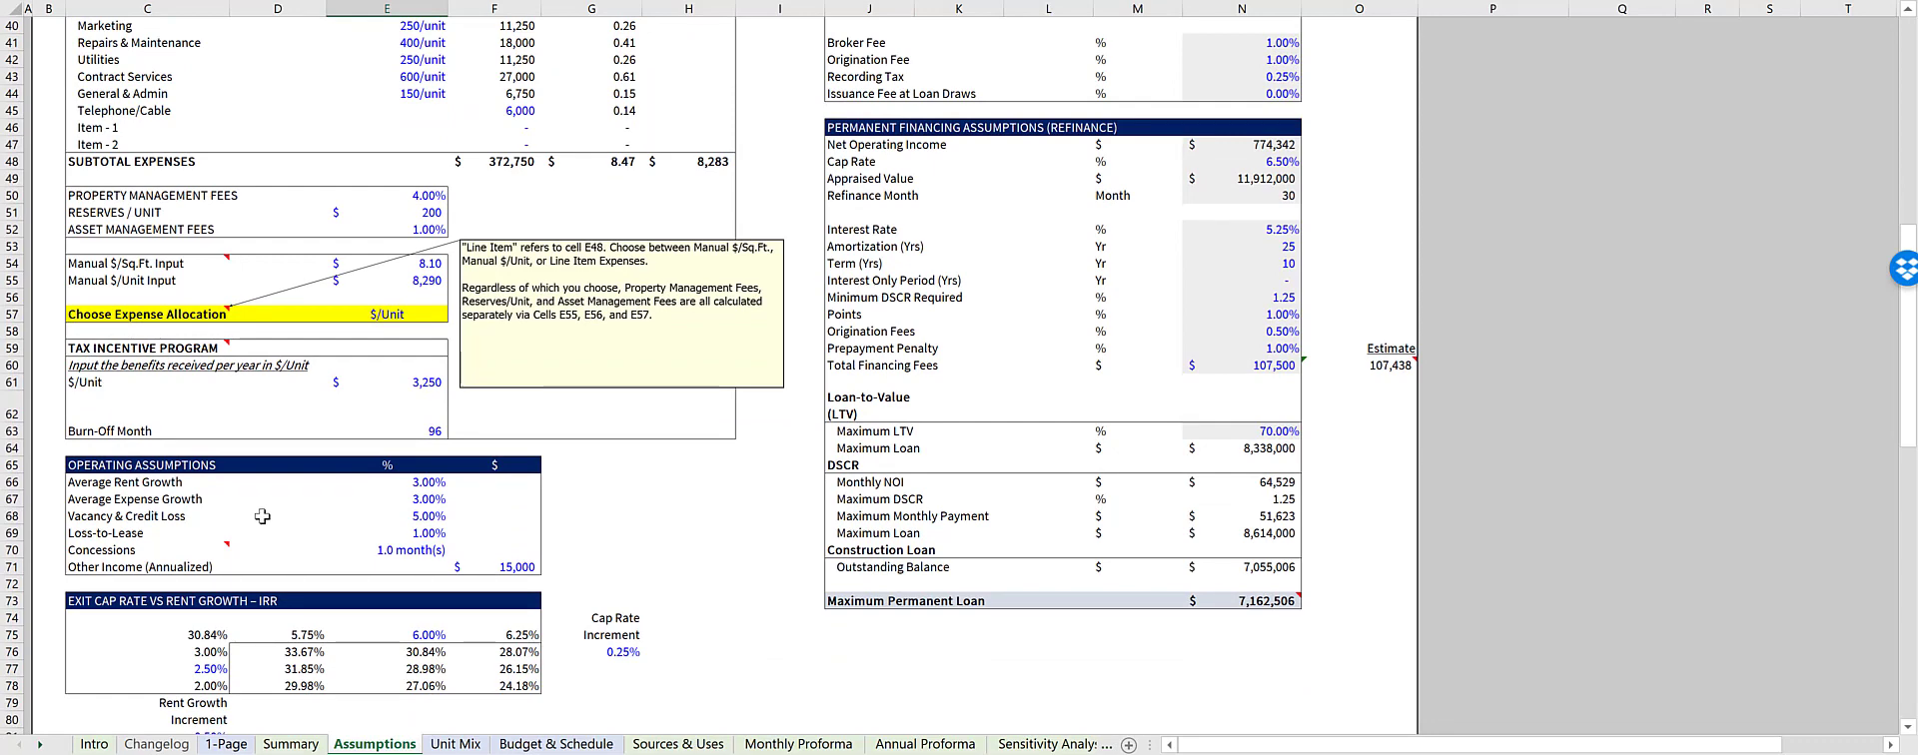
scroll(262, 515, down, 2)
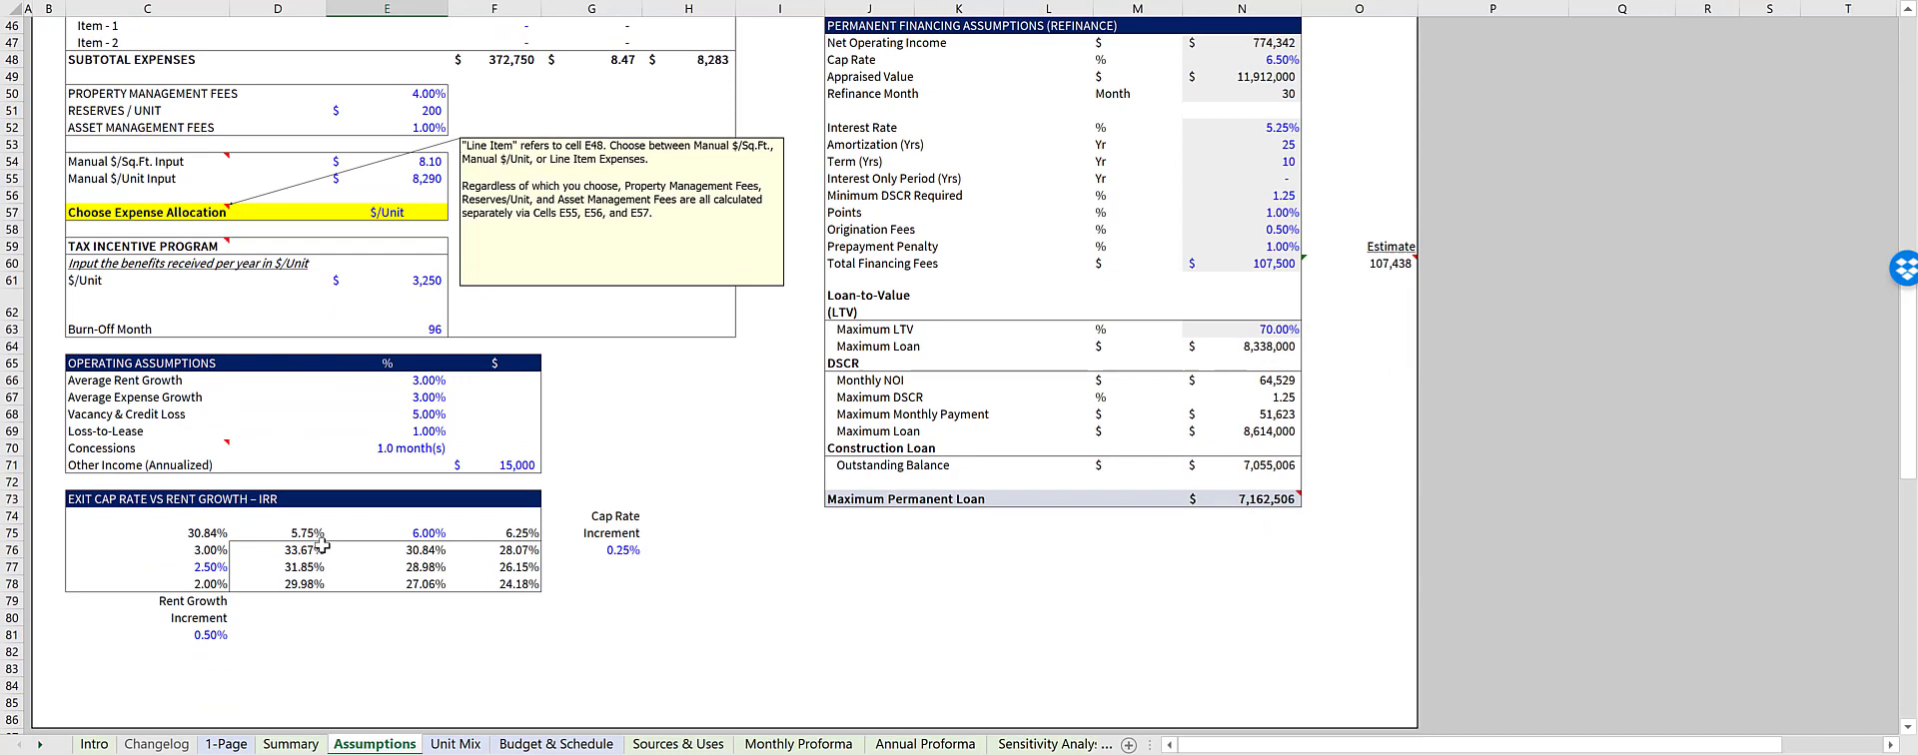
Inspect the construction financing inputs on the Assumptions sheet, selecting the Loan-to-Cost and Floating Rate (Y/N) cells
scroll(809, 393, up, 12)
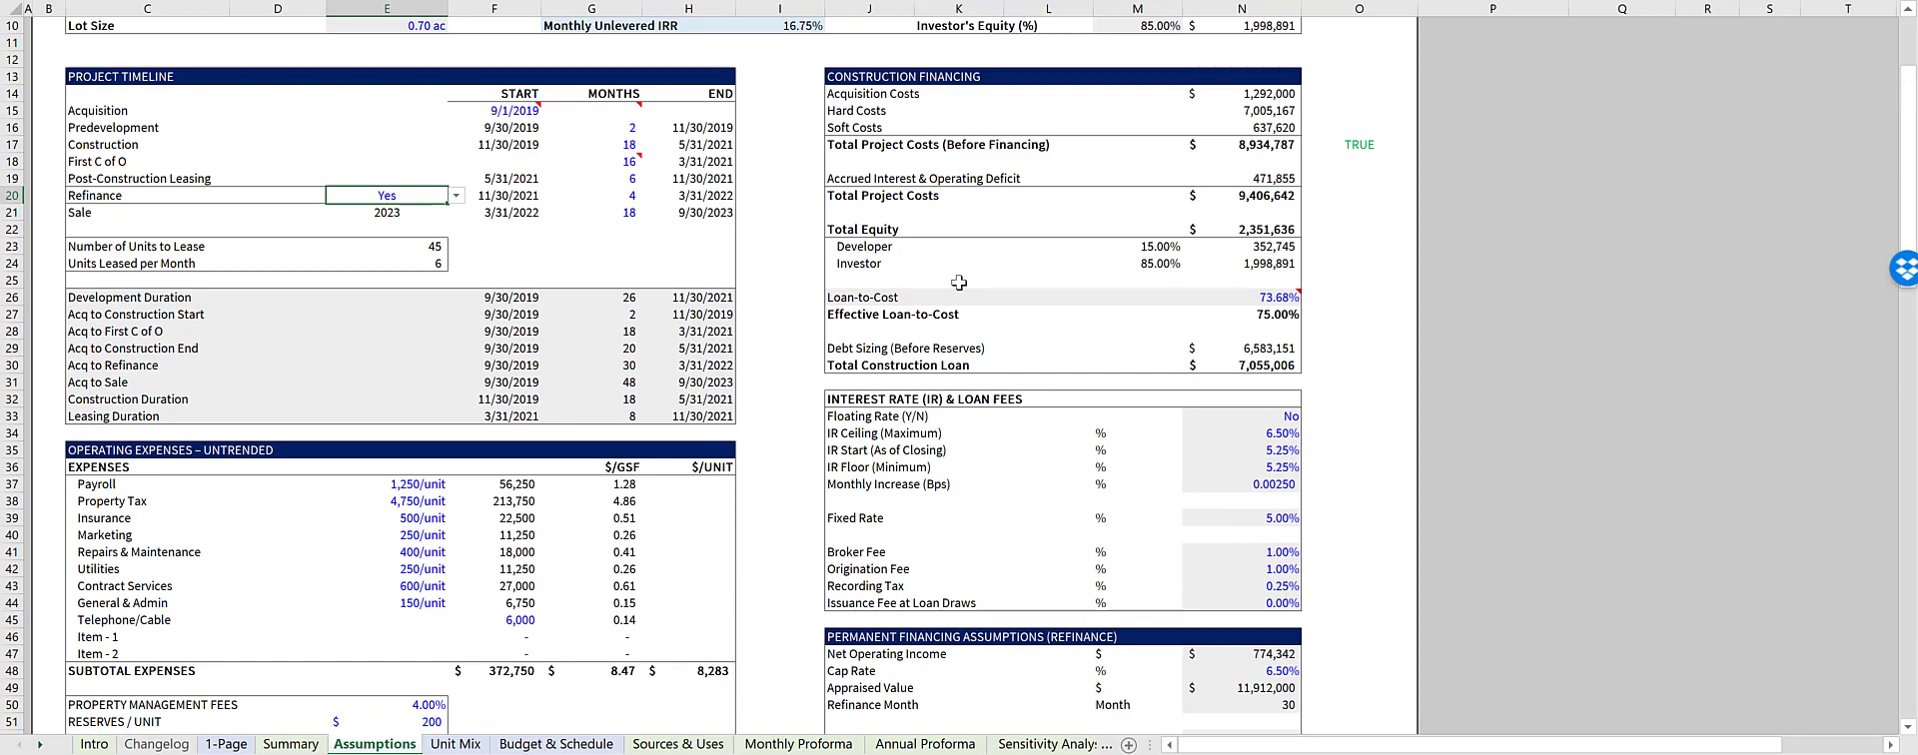
scroll(966, 266, up, 1)
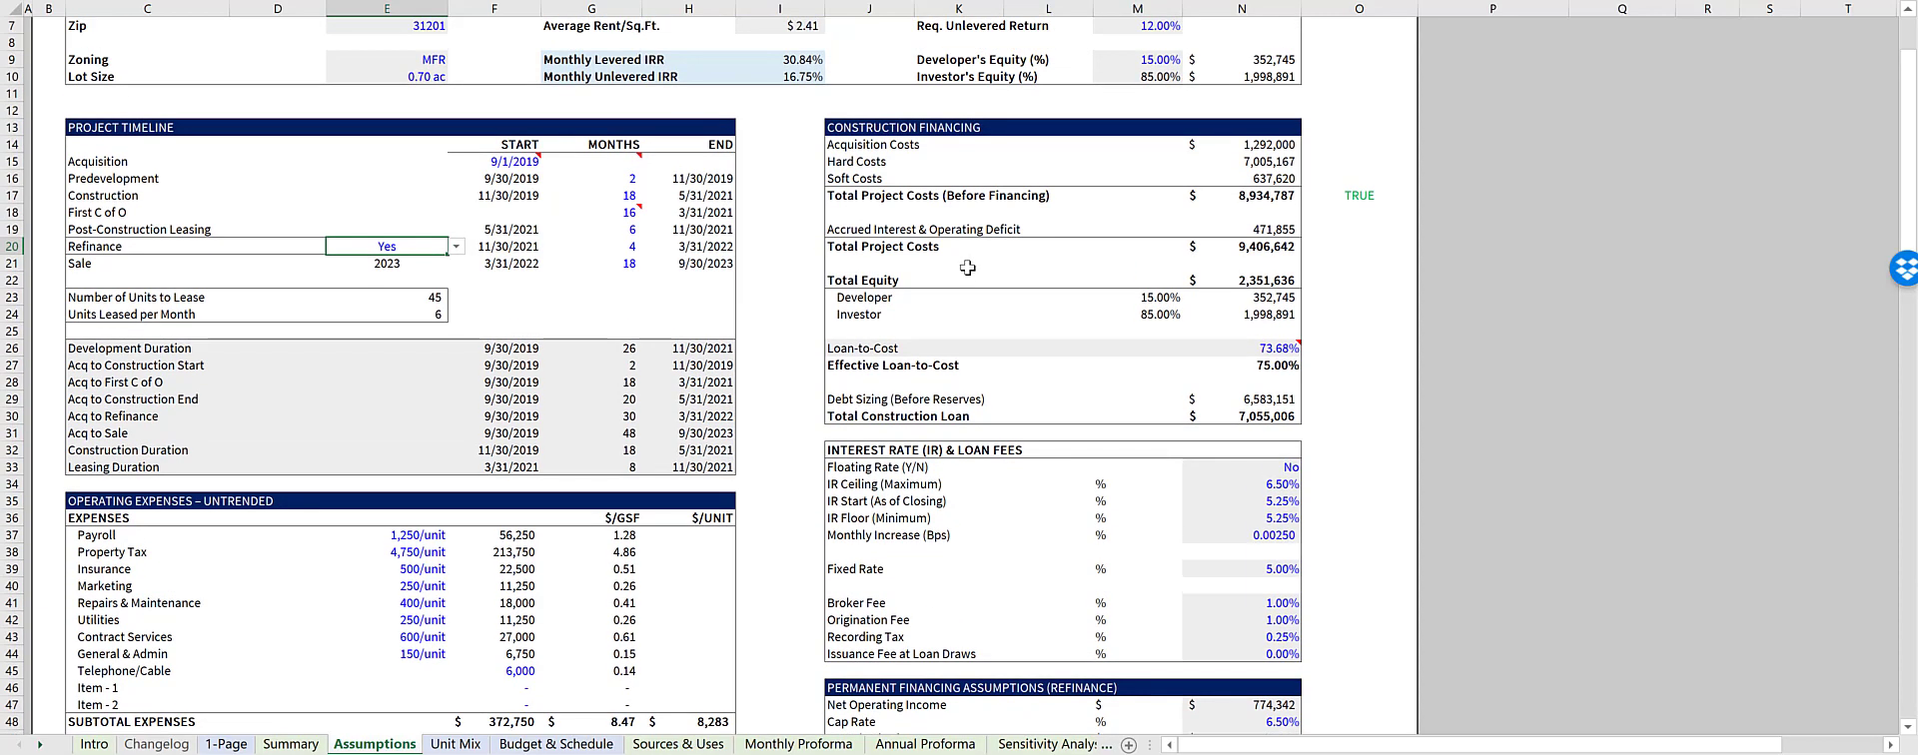
click(1279, 347)
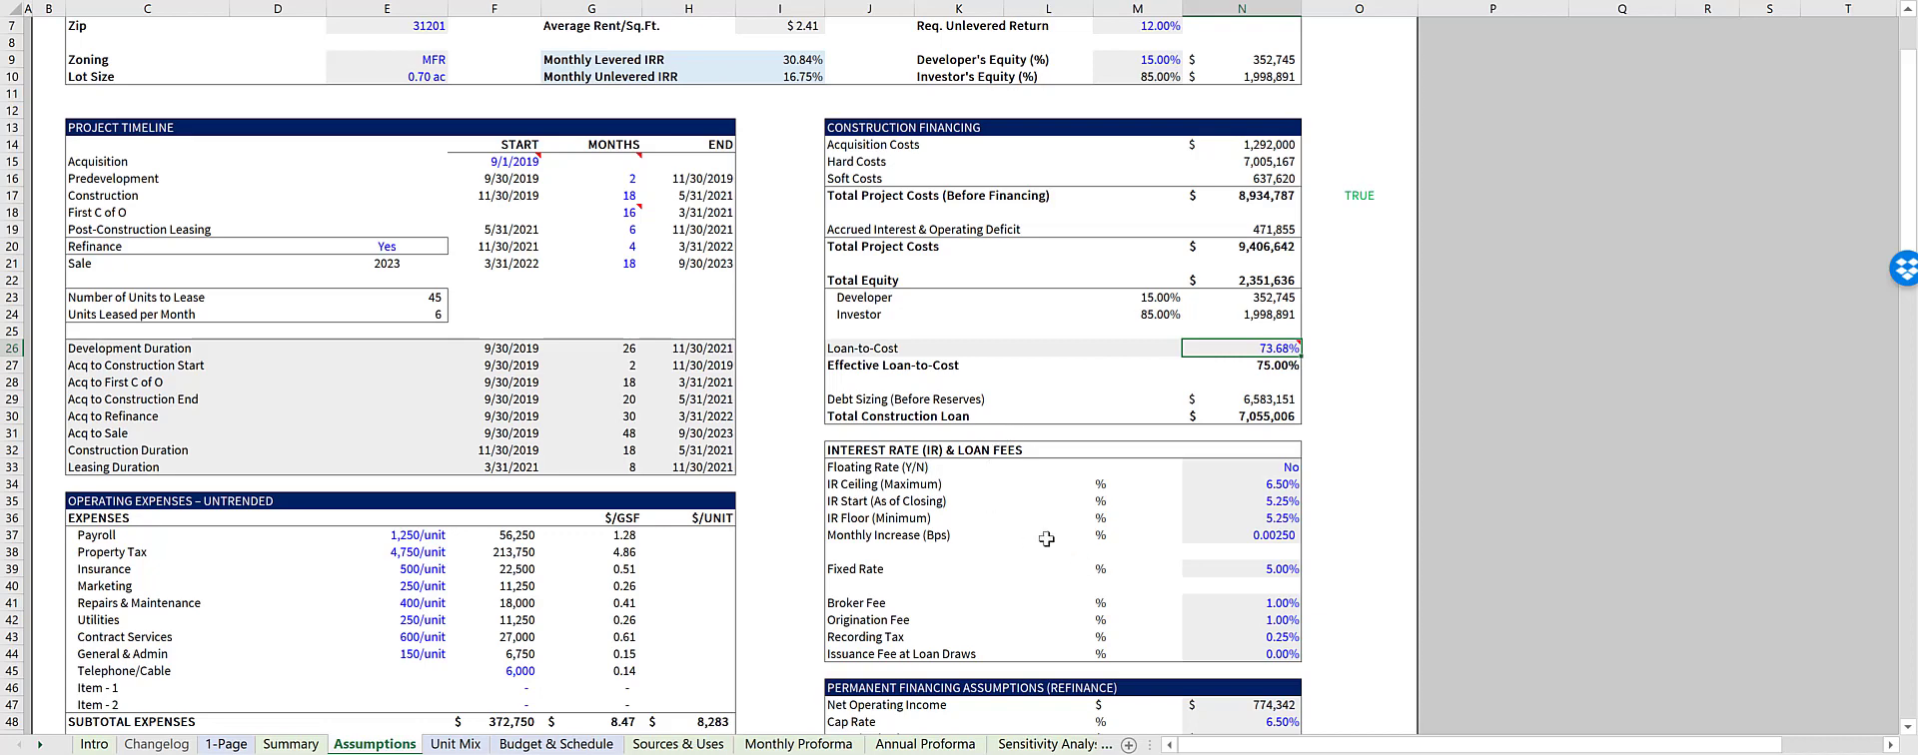
scroll(1040, 535, down, 3)
click(1257, 316)
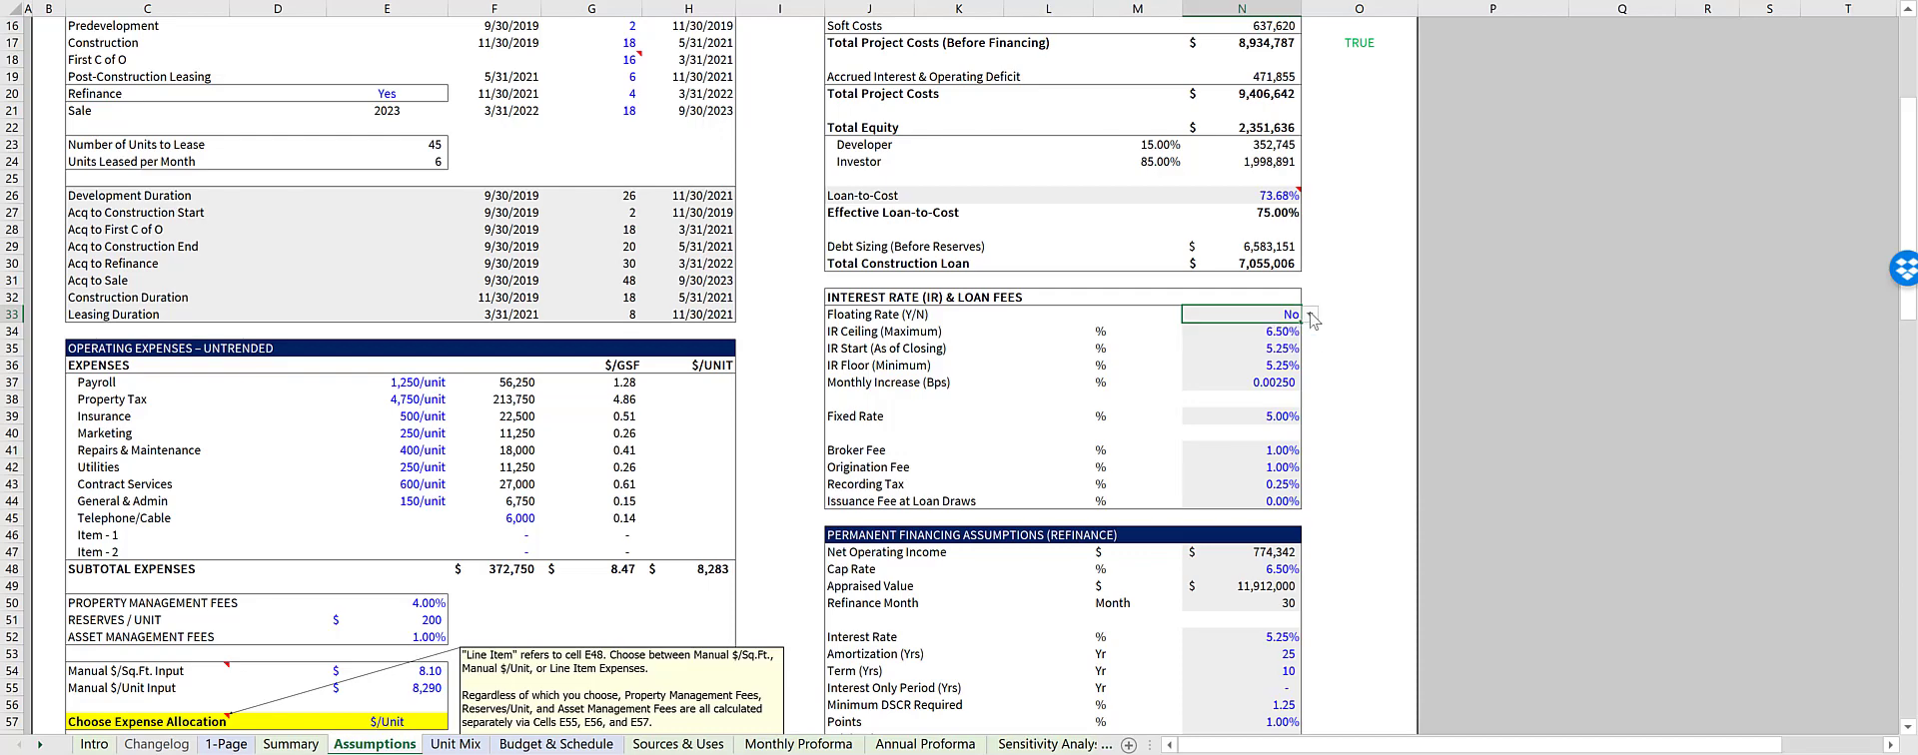
Review the permanent financing (refinance) assumptions and read the comment on the Maximum Permanent Loan cell
scroll(1016, 374, down, 3)
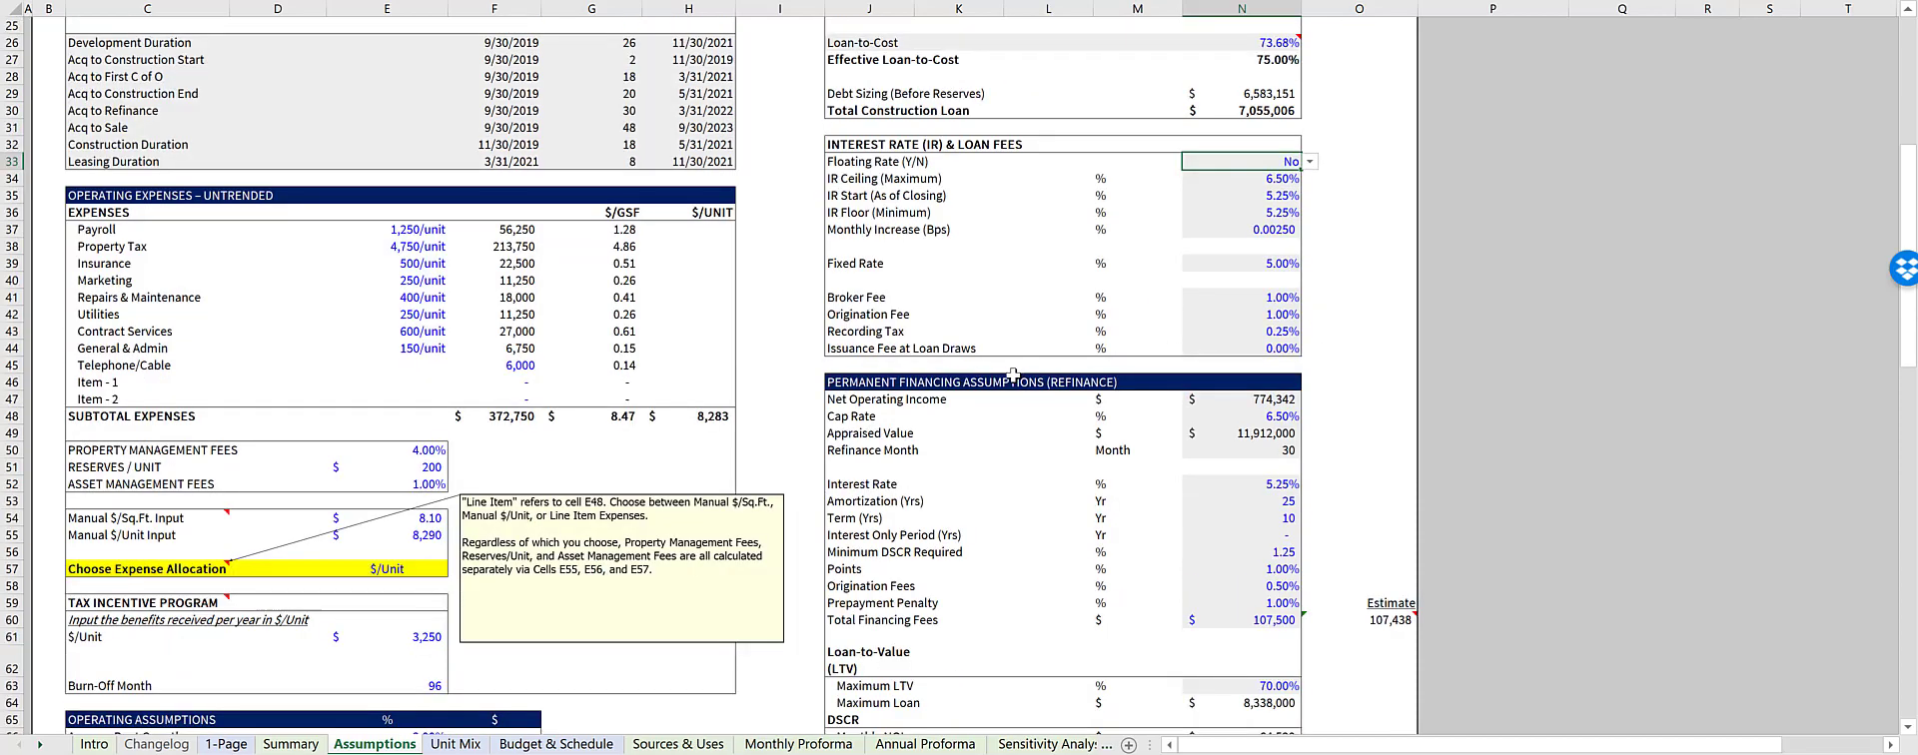
scroll(1001, 409, down, 2)
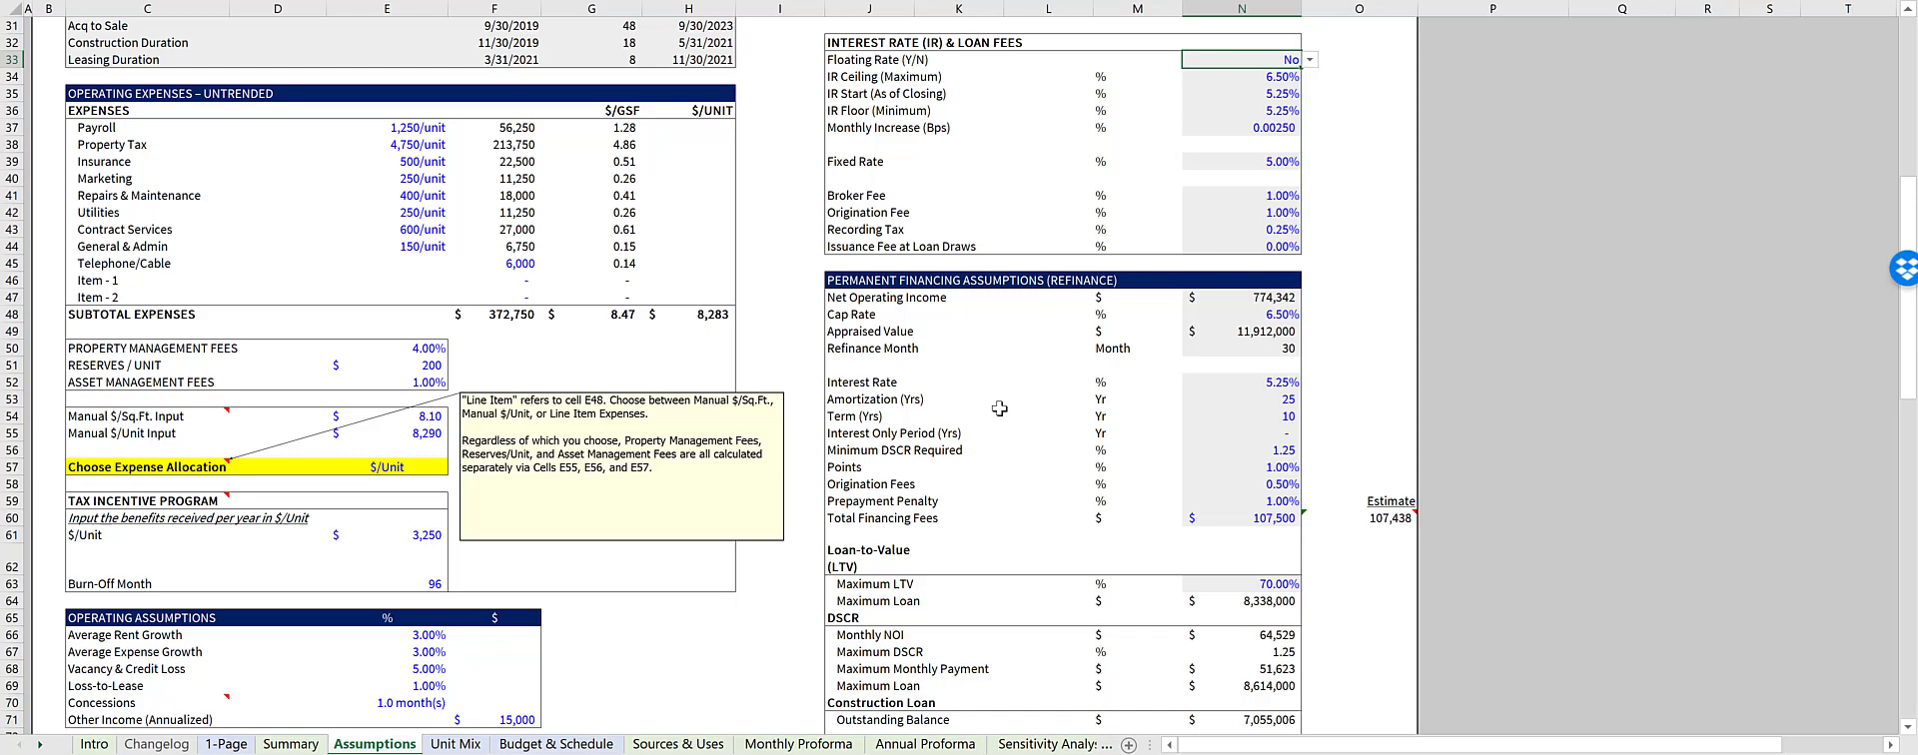
scroll(999, 408, down, 2)
click(1237, 652)
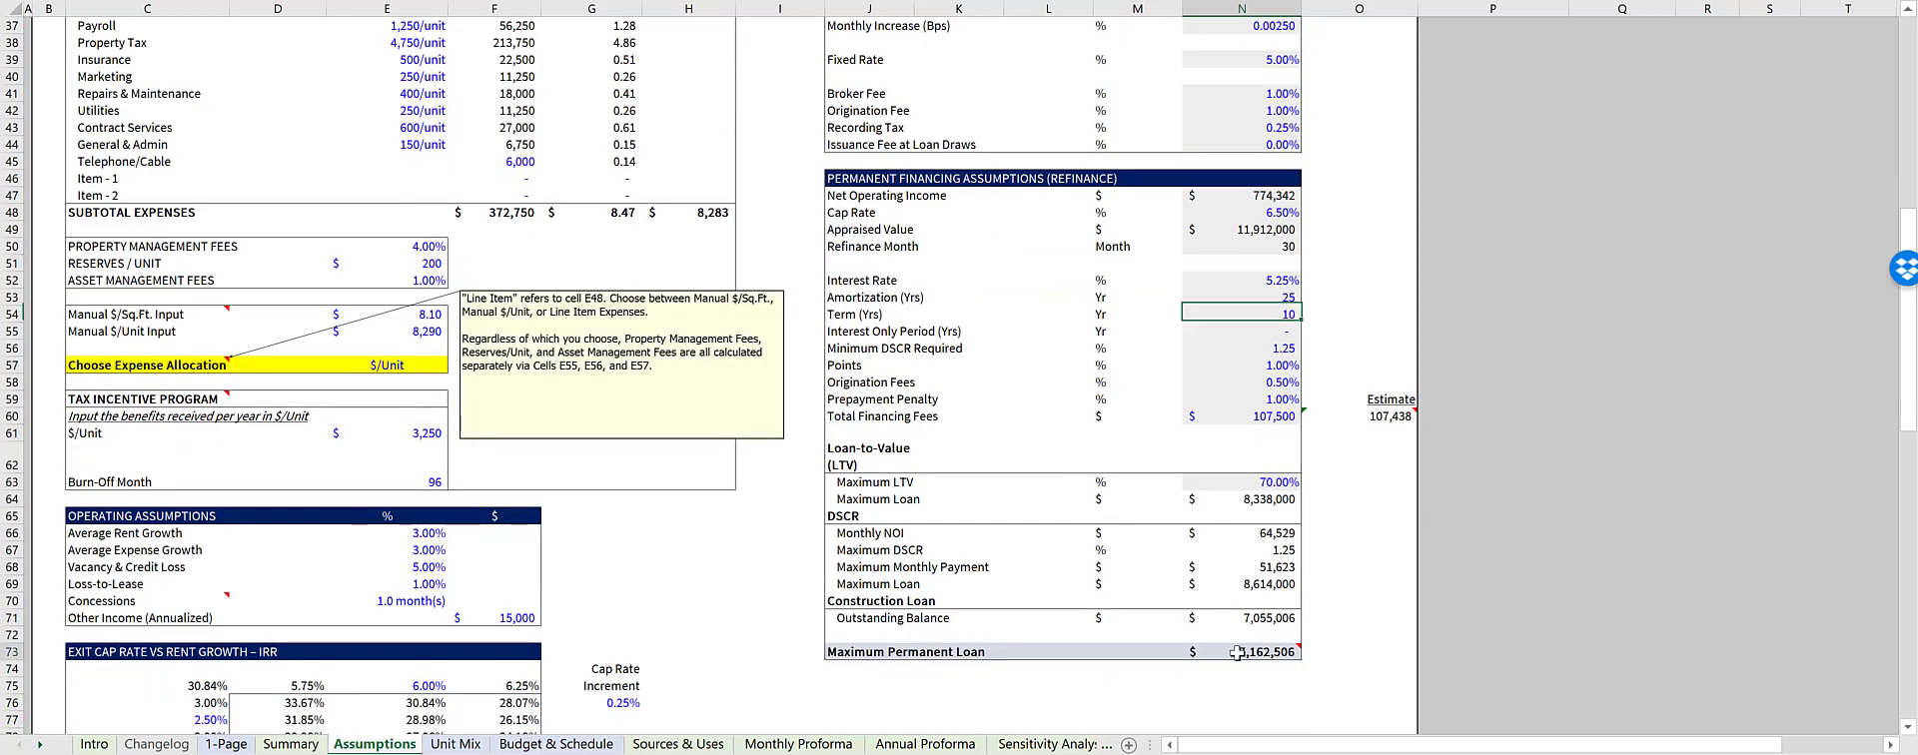
mouse_move(1230, 653)
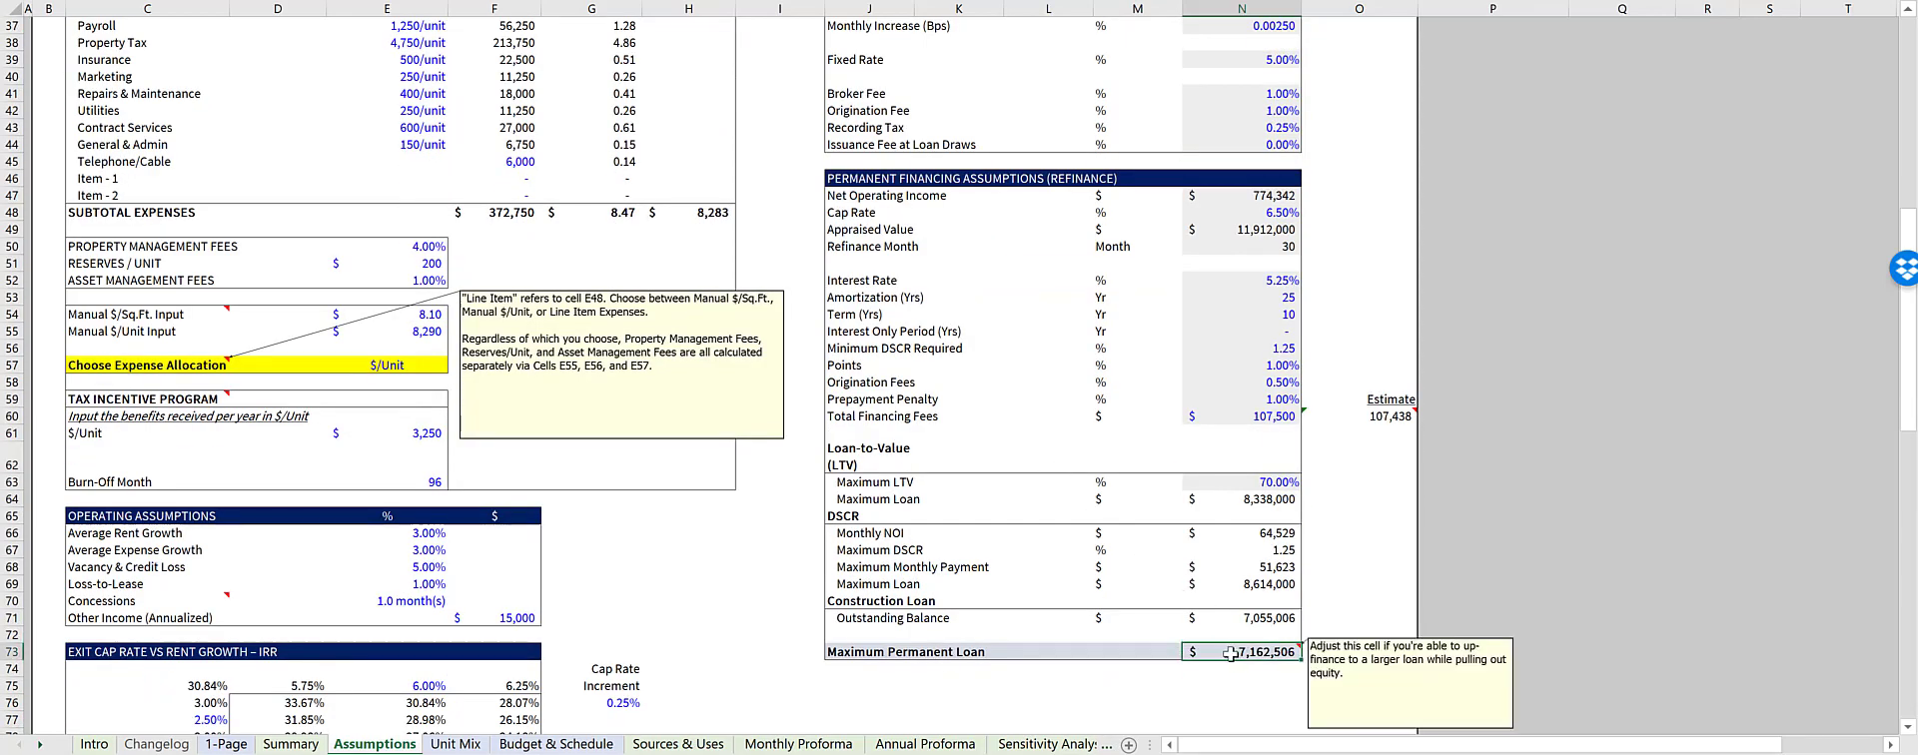
scroll(639, 495, up, 12)
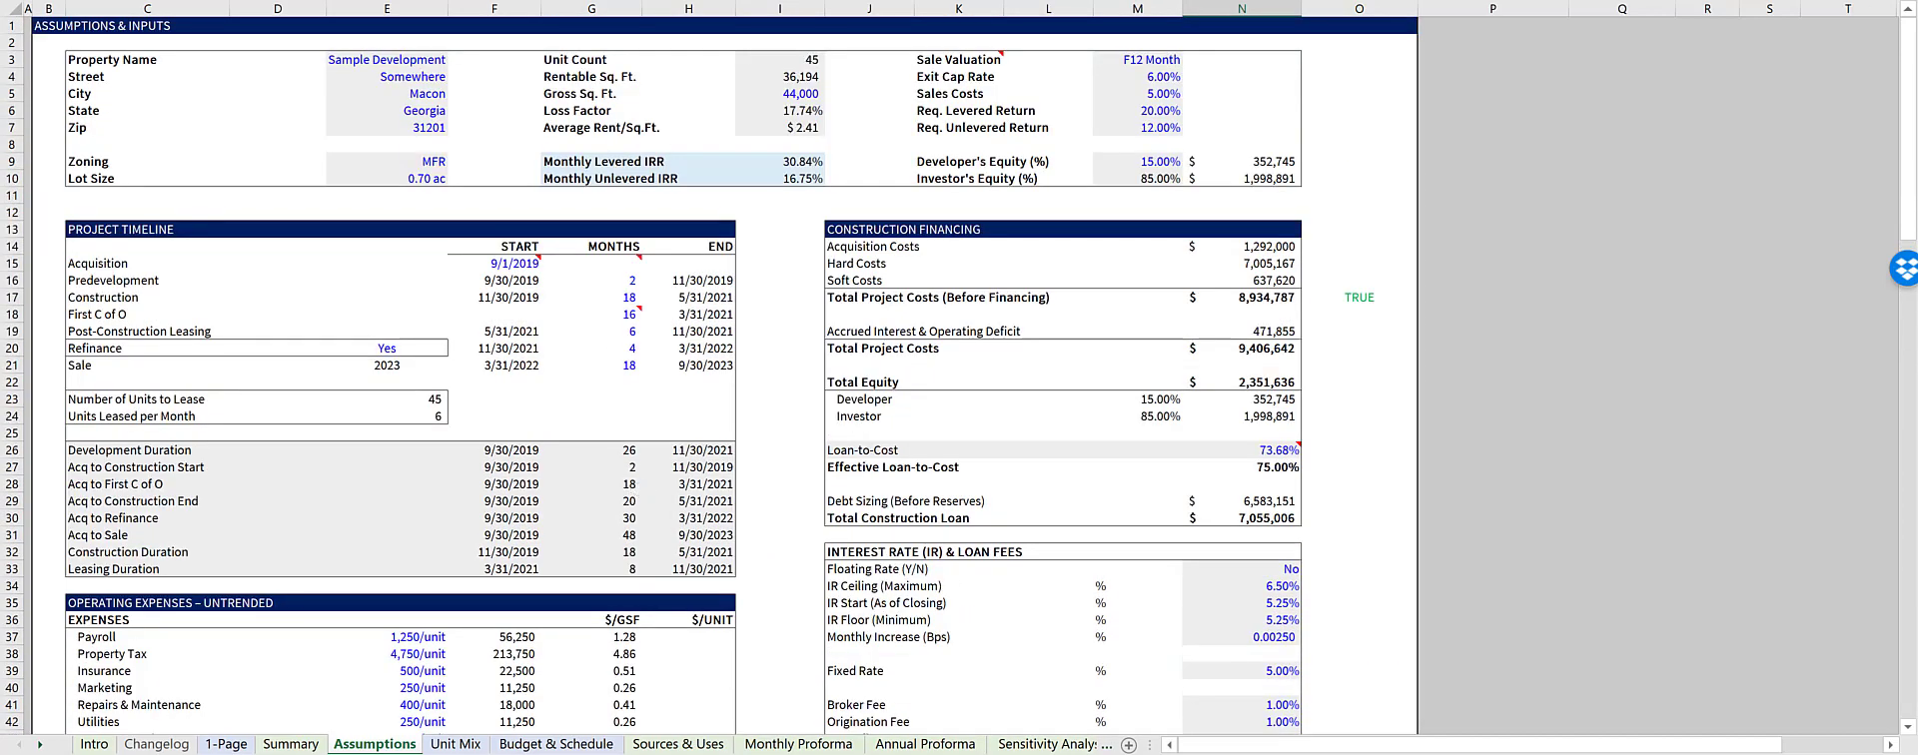
View the rent roll inputs on the Unit Mix sheet and the cost allocations on the Budget & Schedule sheet
key(ctrl+Page_Down)
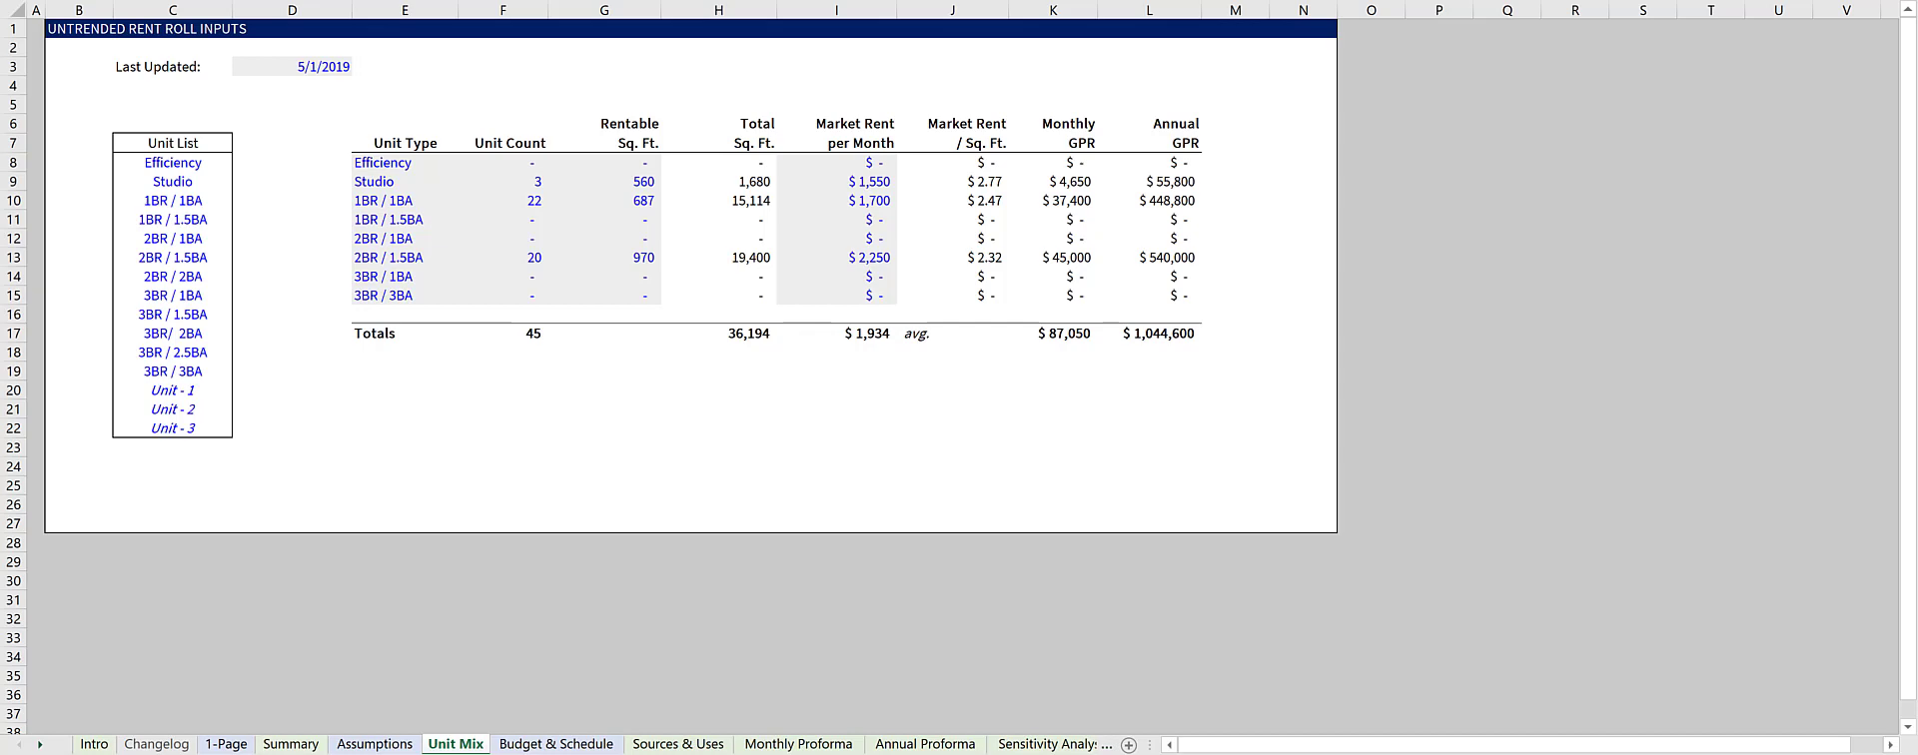
key(ctrl+Page_Down)
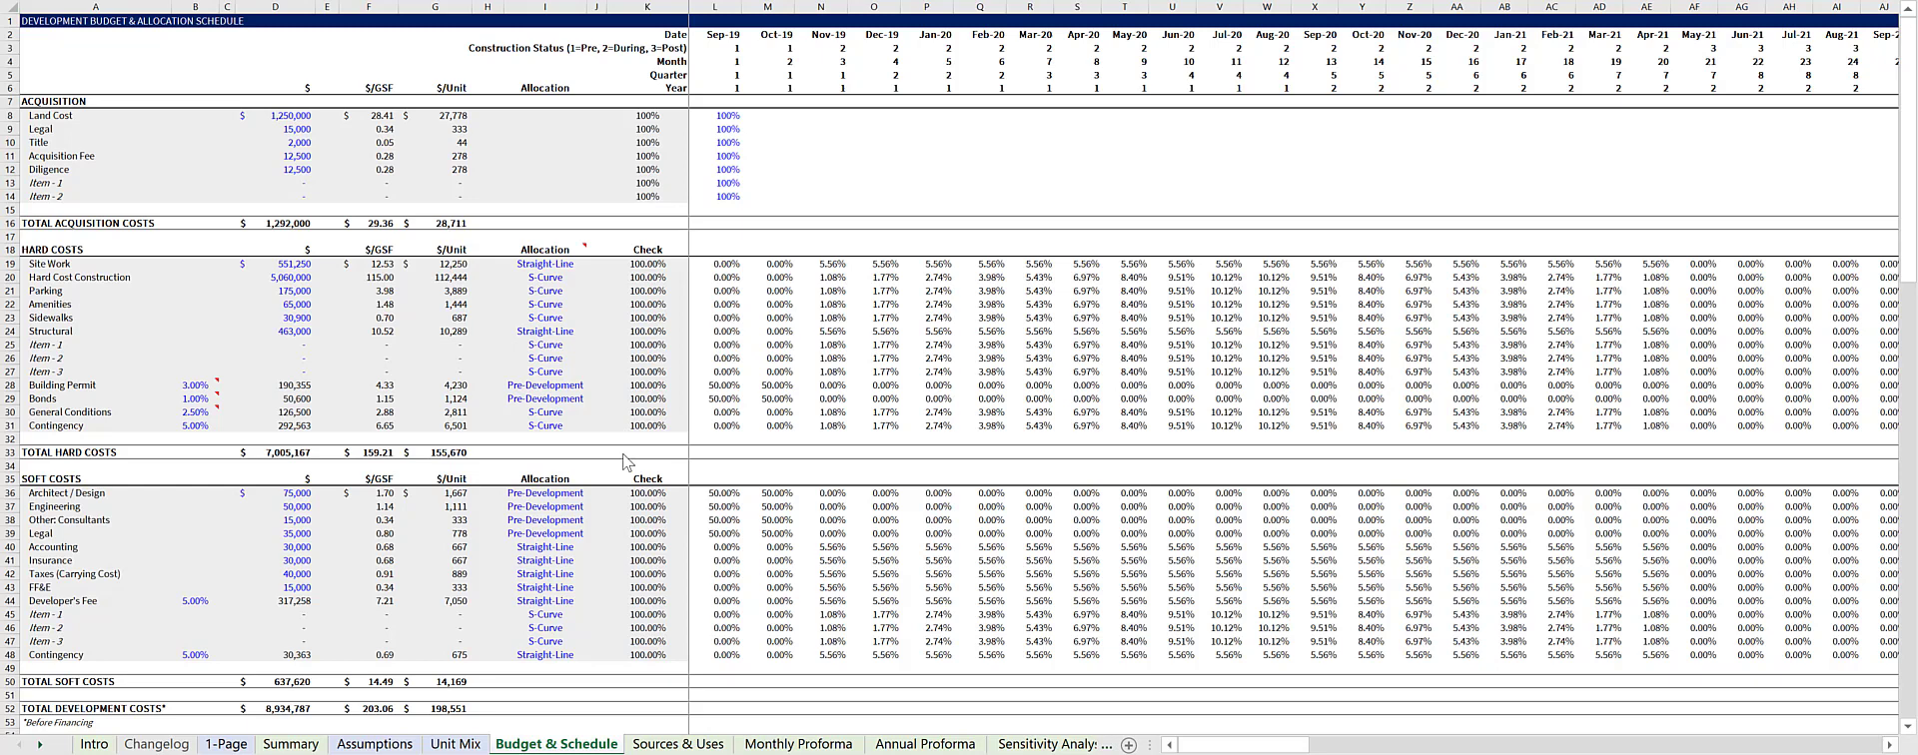
Open the Sources & Uses sheet and examine the monthly development costs, equity sources and construction loan sections
key(ctrl+Page_Down)
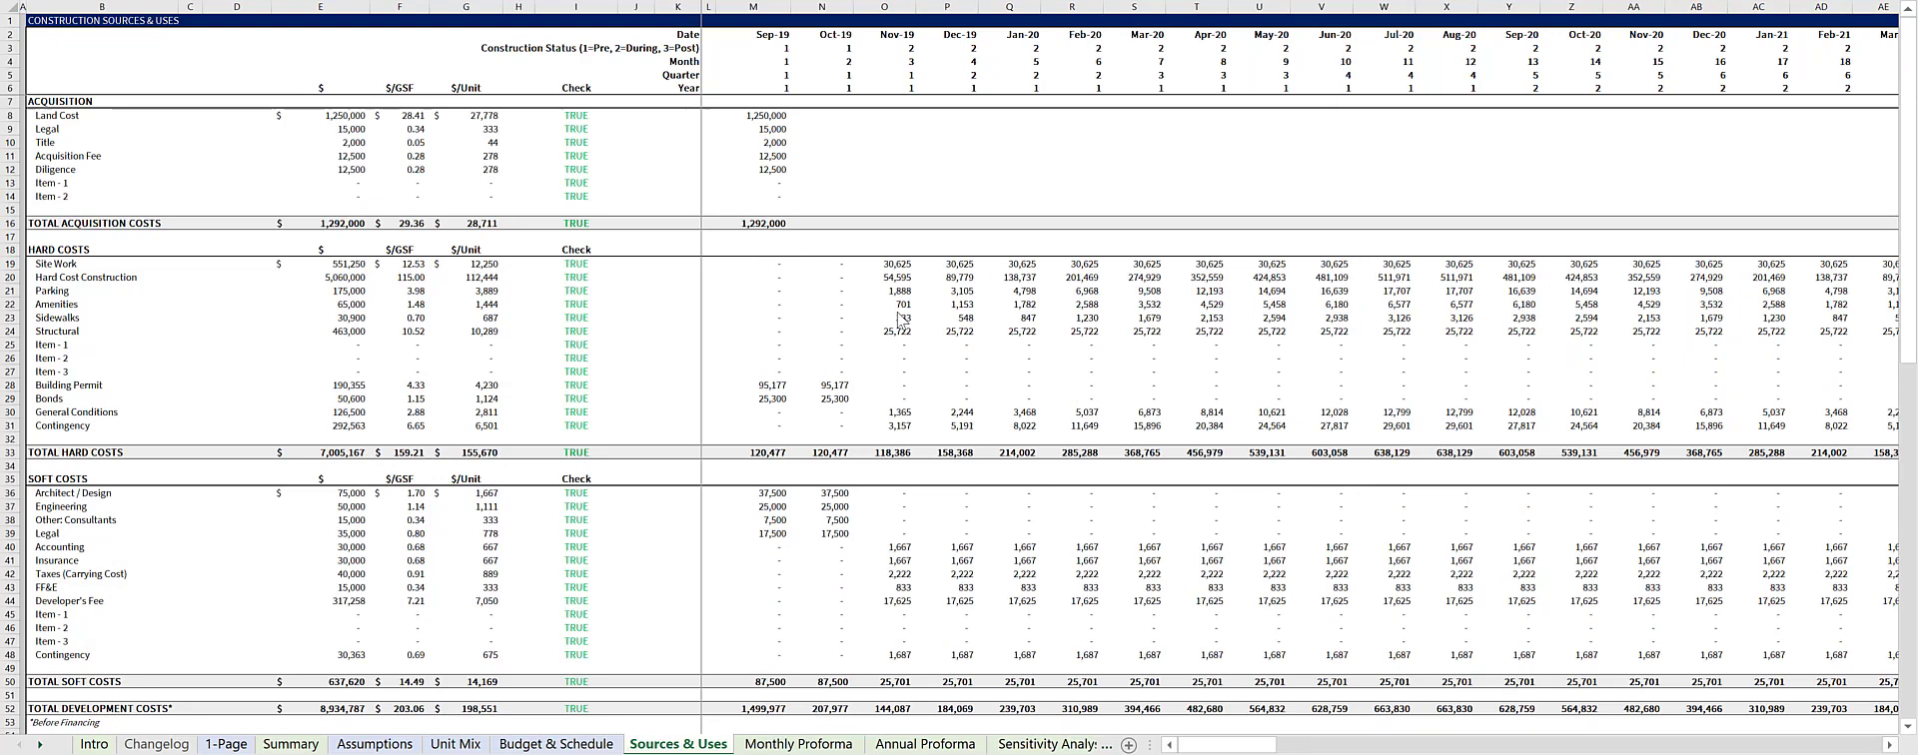
scroll(947, 402, down, 9)
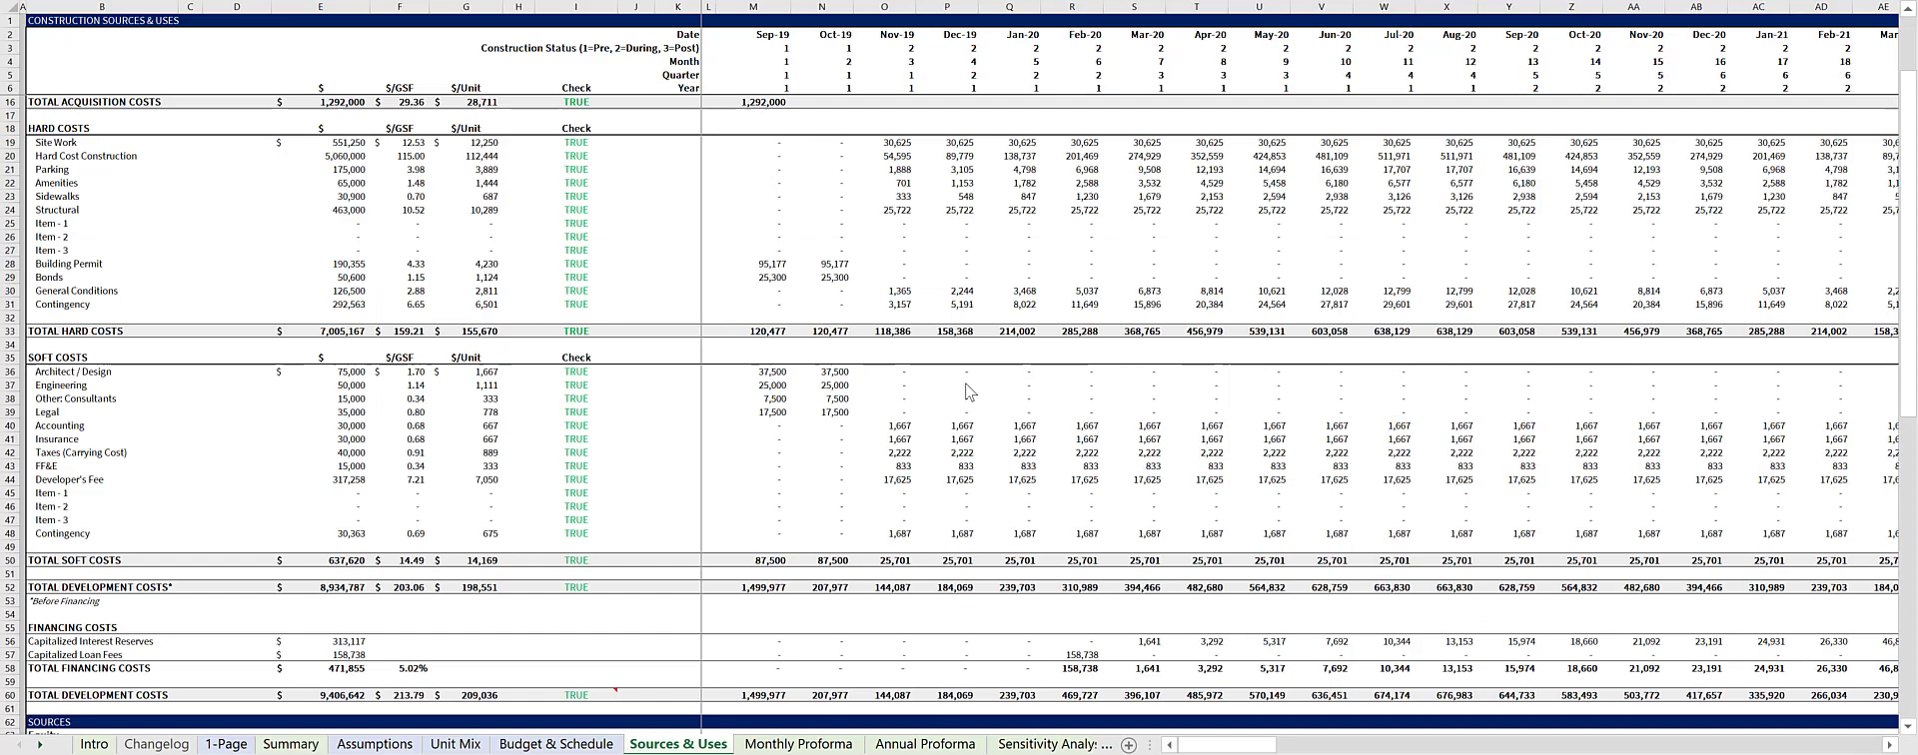
scroll(947, 401, down, 7)
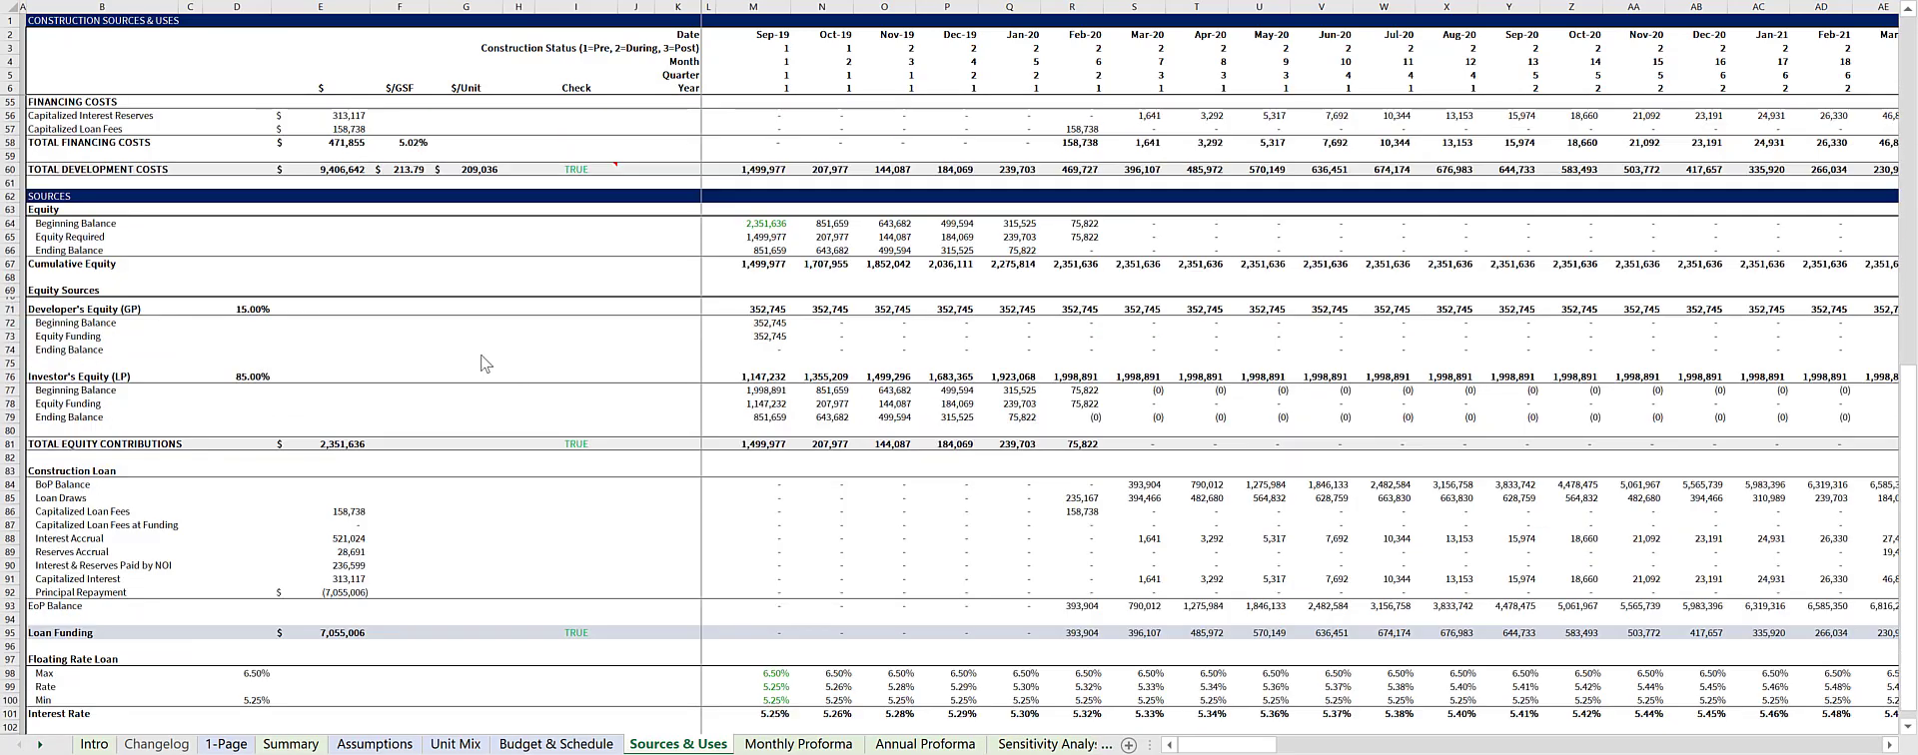
Select the check cells for Loan Funding, Total Equity Contributions and Total Development Costs on the Sources & Uses sheet
scroll(479, 358, down, 2)
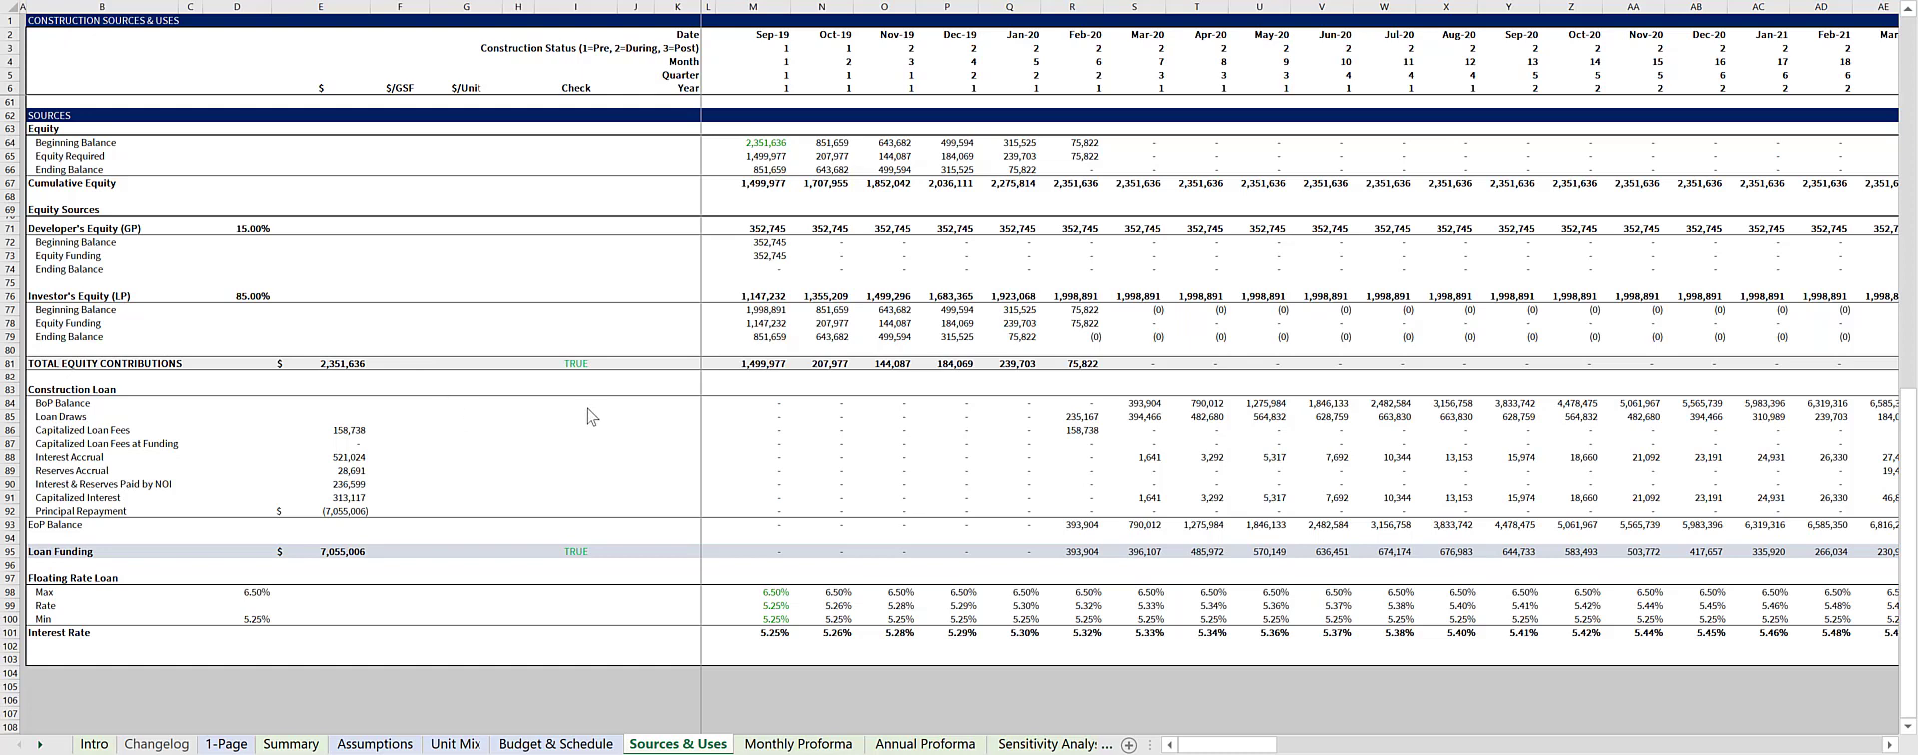
click(577, 552)
click(576, 362)
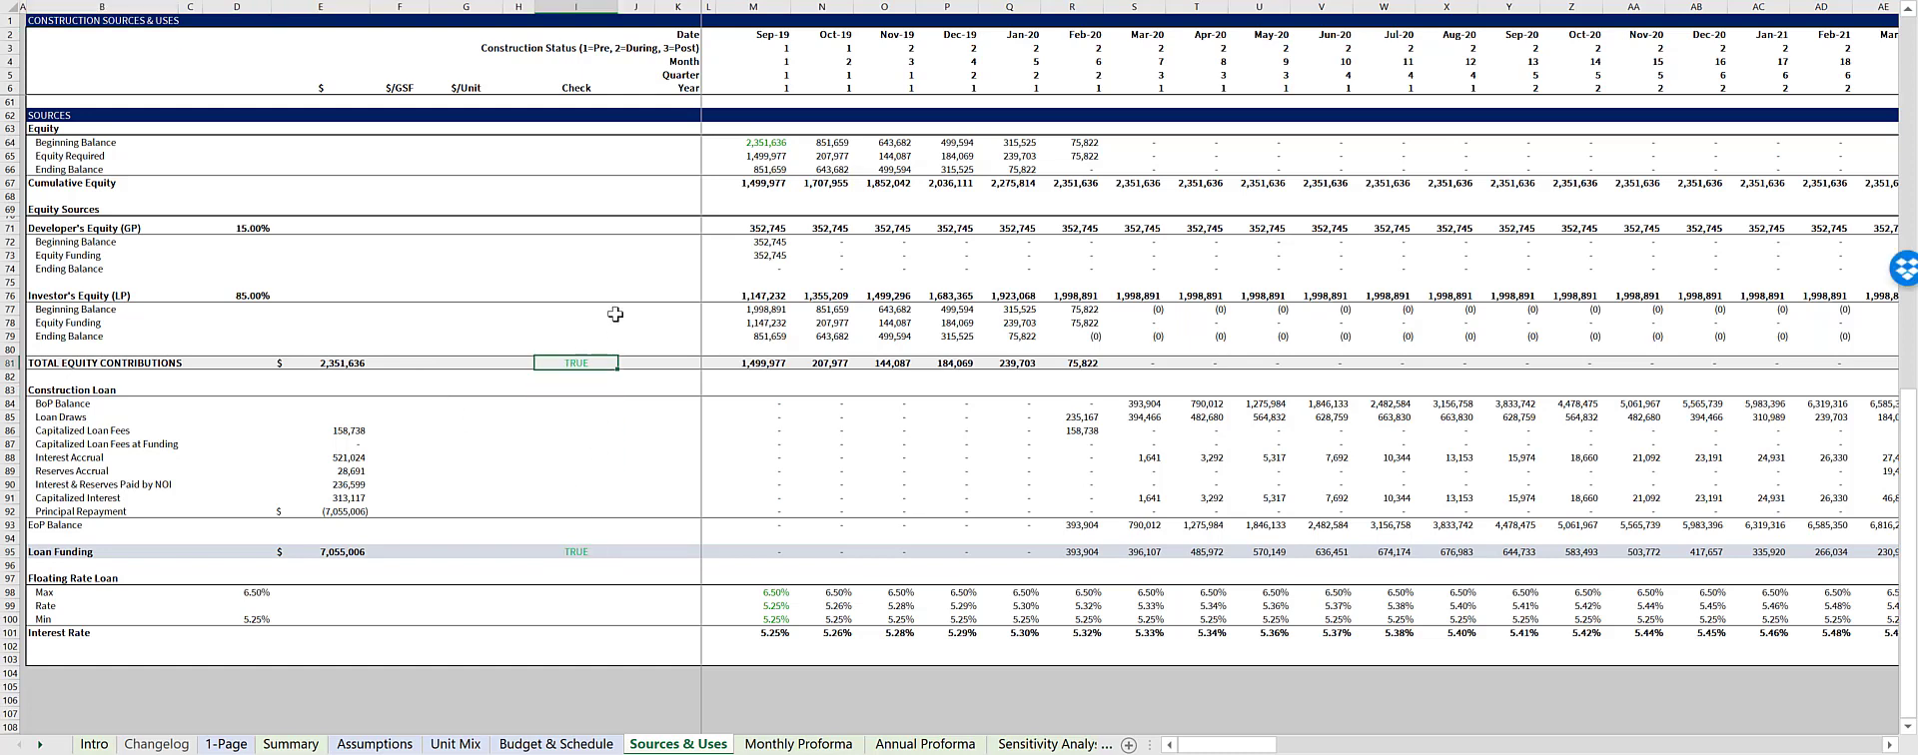
scroll(610, 300, up, 2)
click(577, 169)
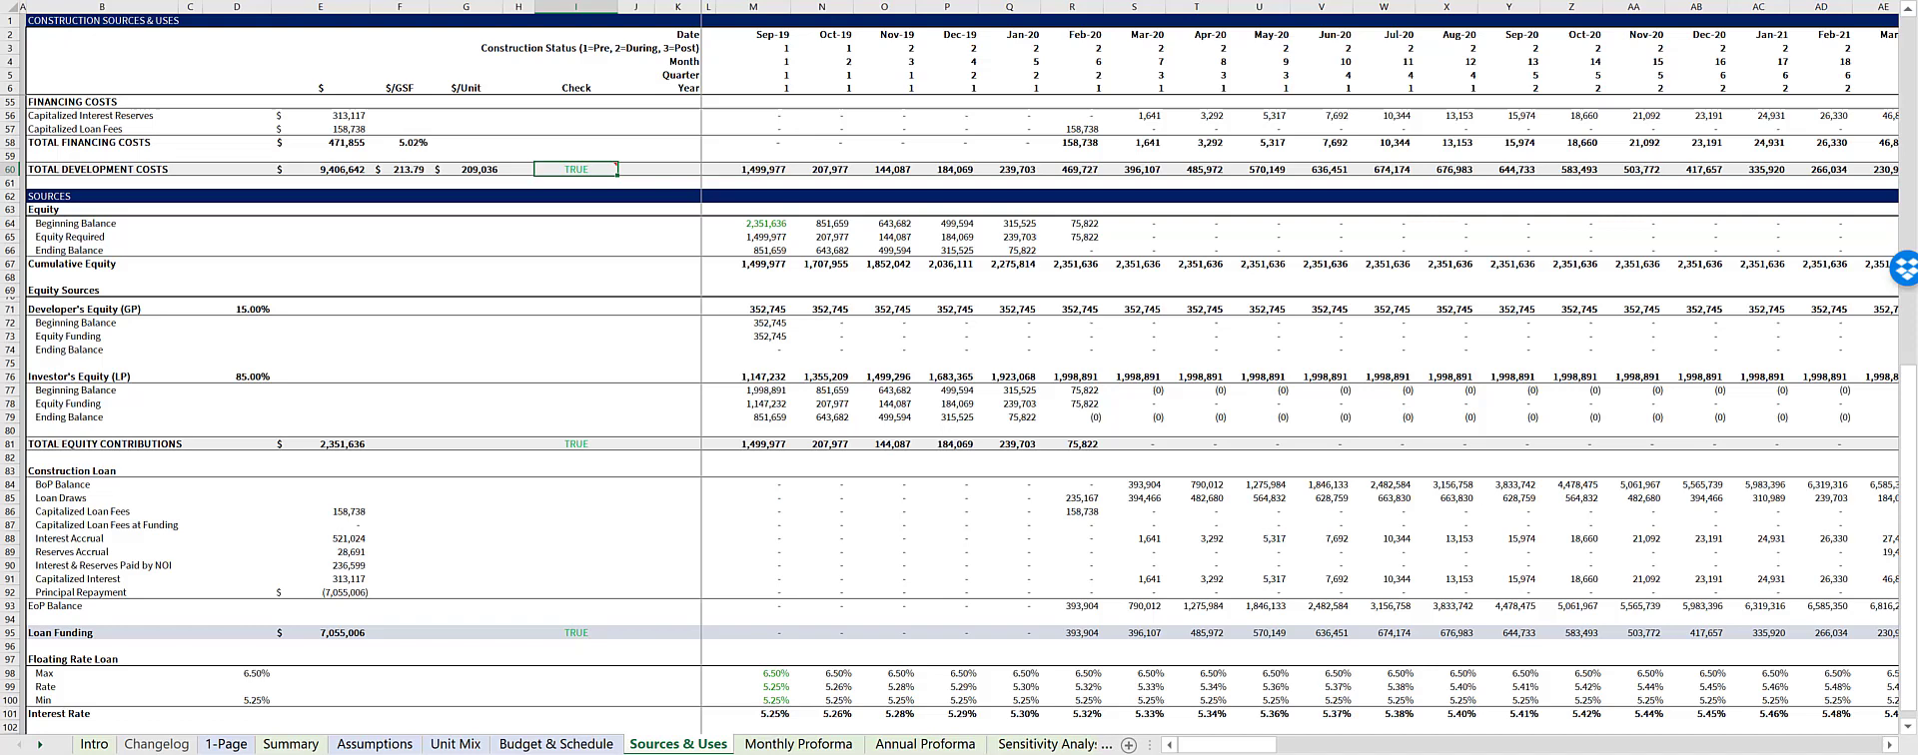
Open the Monthly Proforma sheet and review its trended section from project income through unlevered cash flow, financing costs and valuation
key(ctrl+Page_Down)
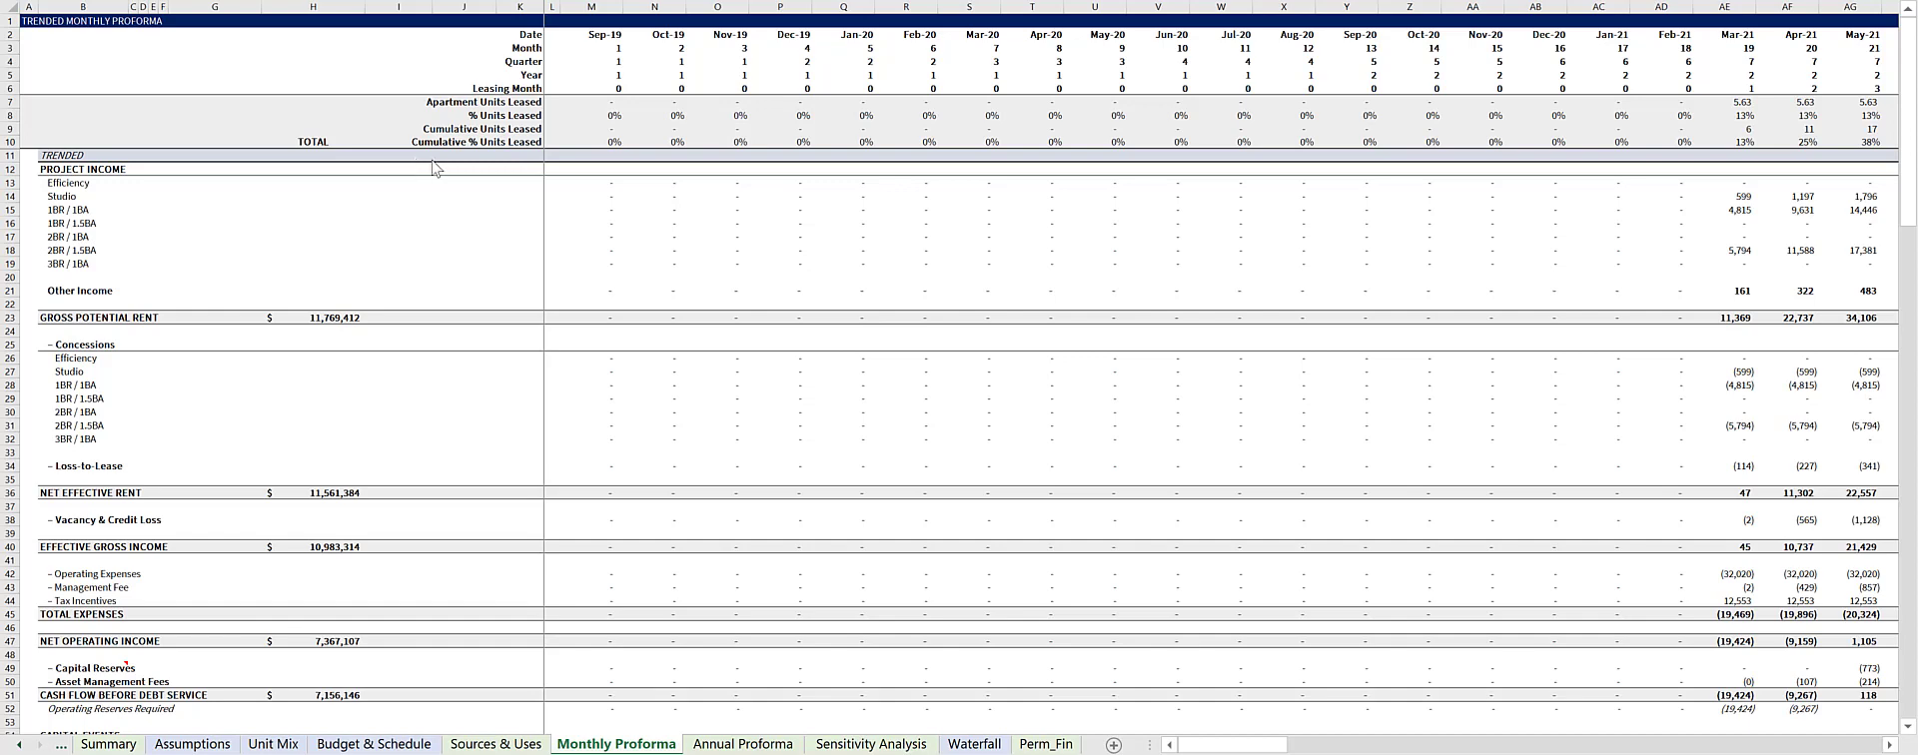
scroll(466, 168, down, 1)
scroll(469, 177, down, 7)
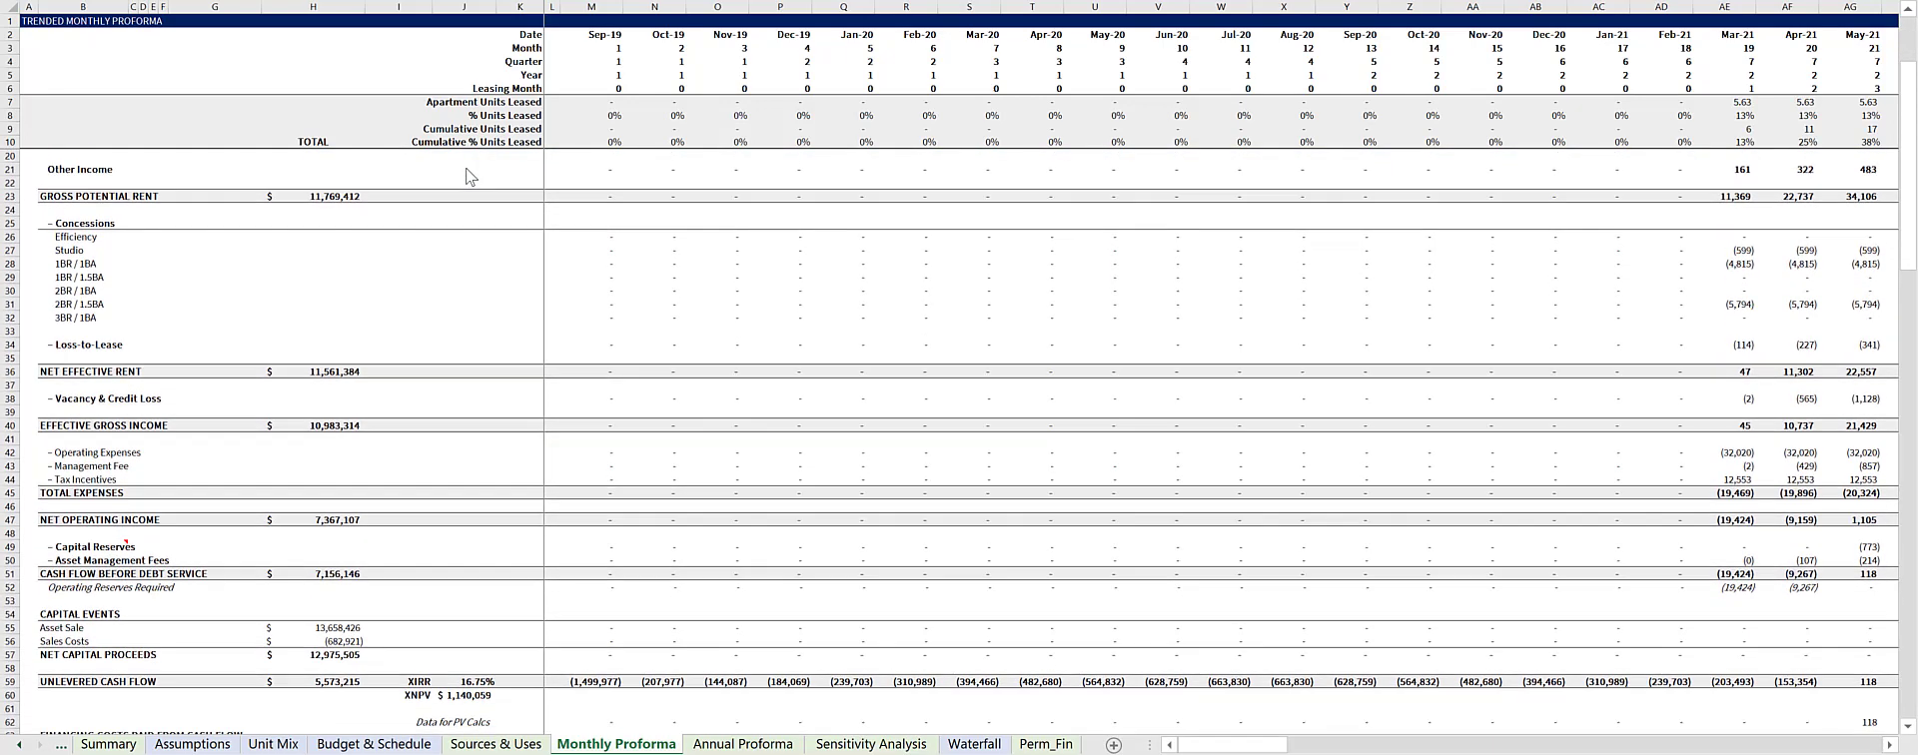
scroll(465, 170, down, 3)
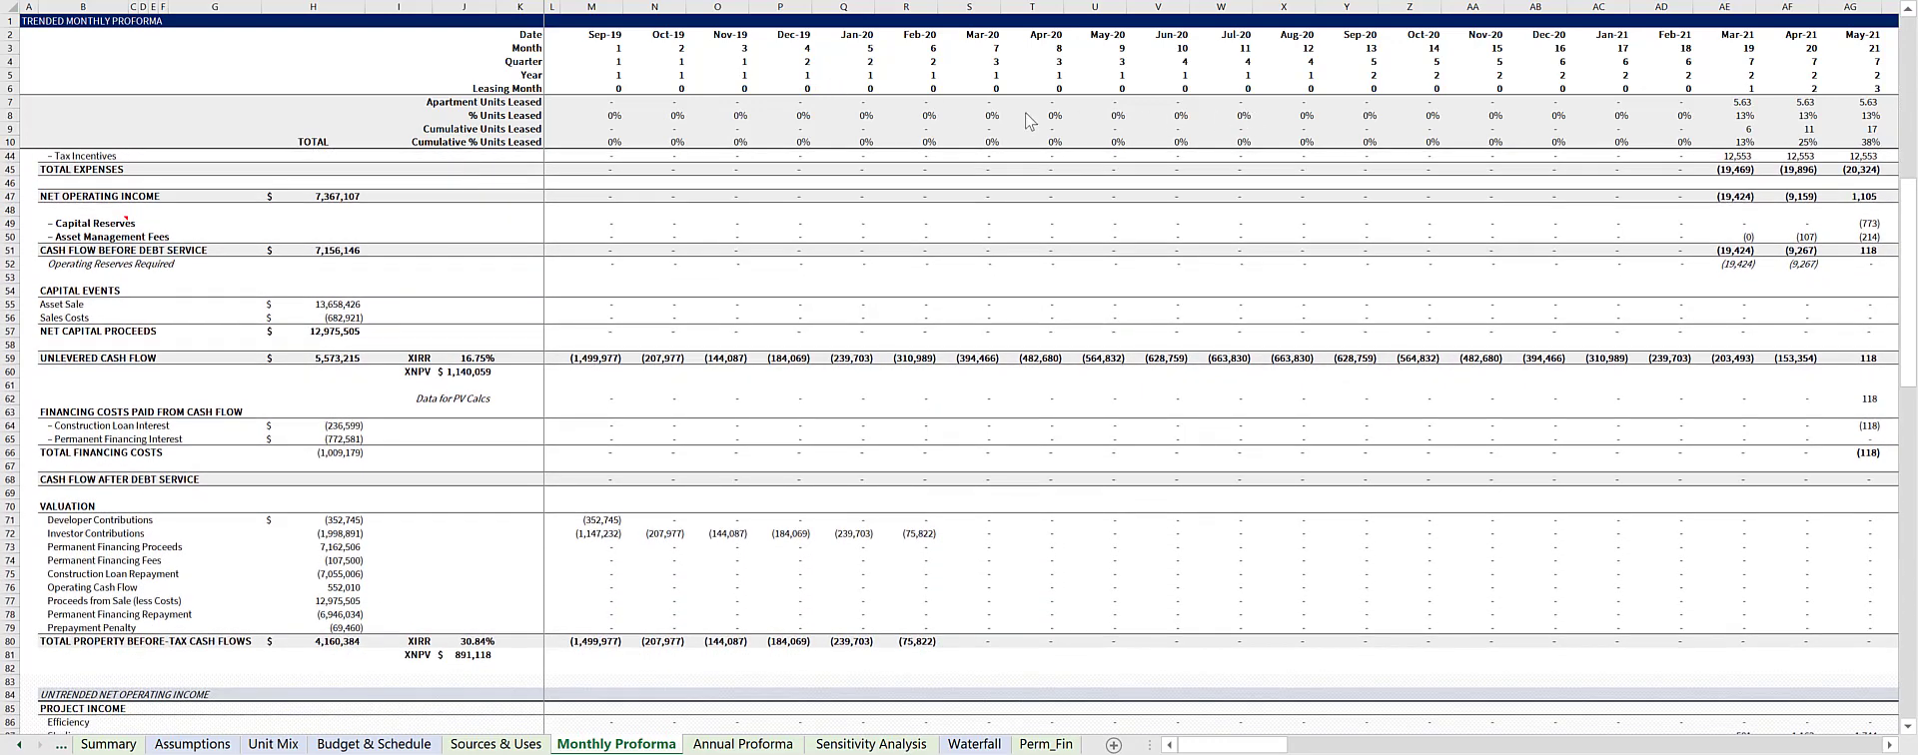
scroll(559, 297, down, 1)
scroll(559, 306, down, 1)
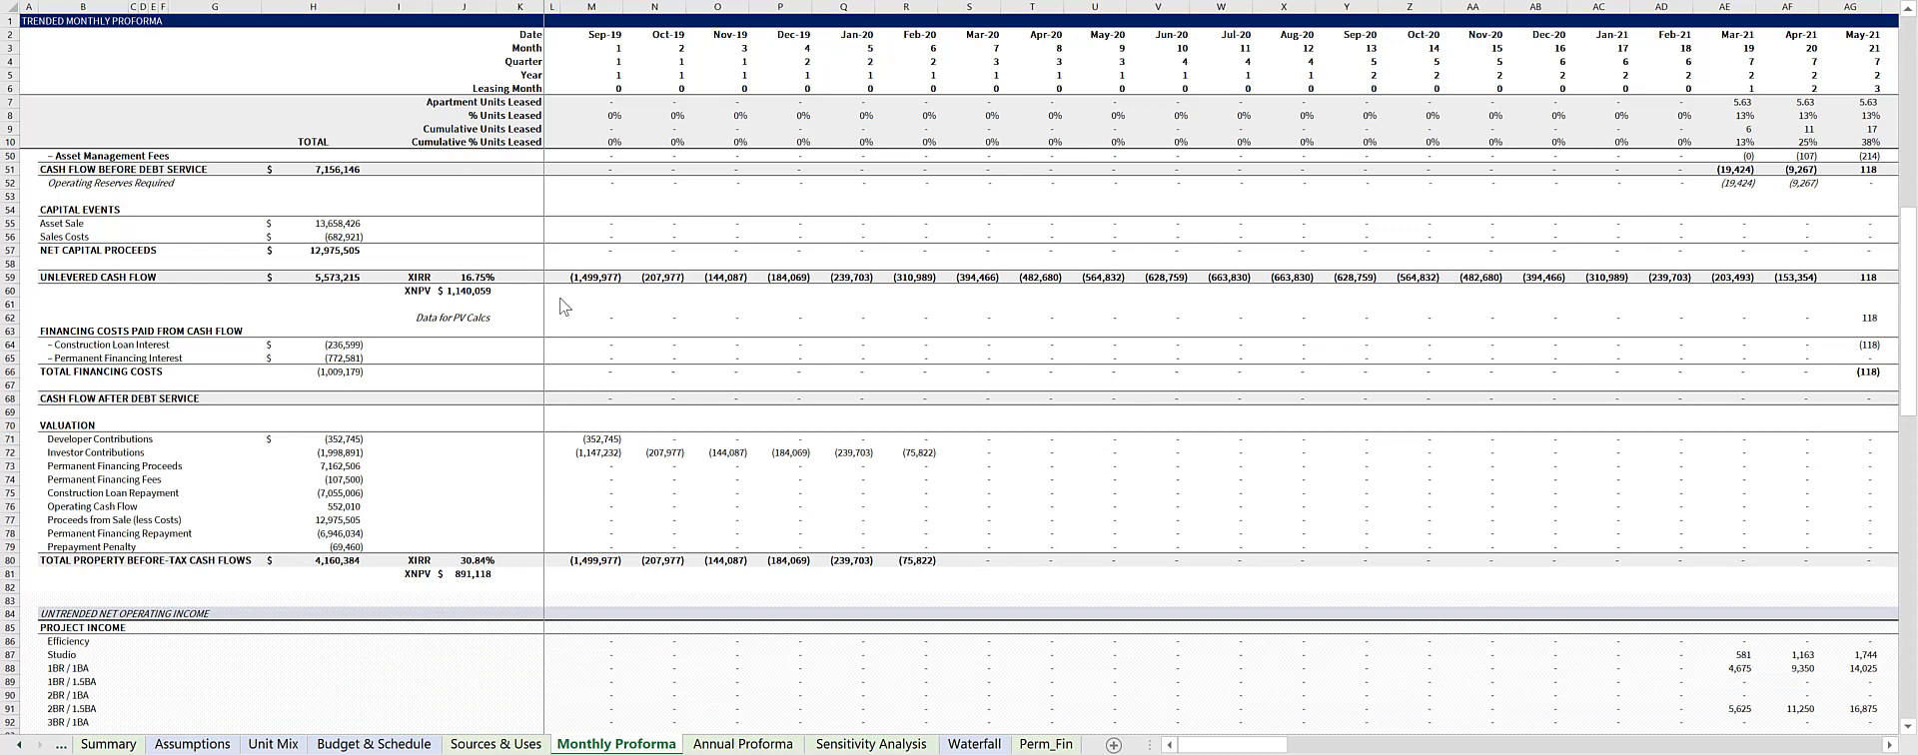
scroll(559, 296, down, 3)
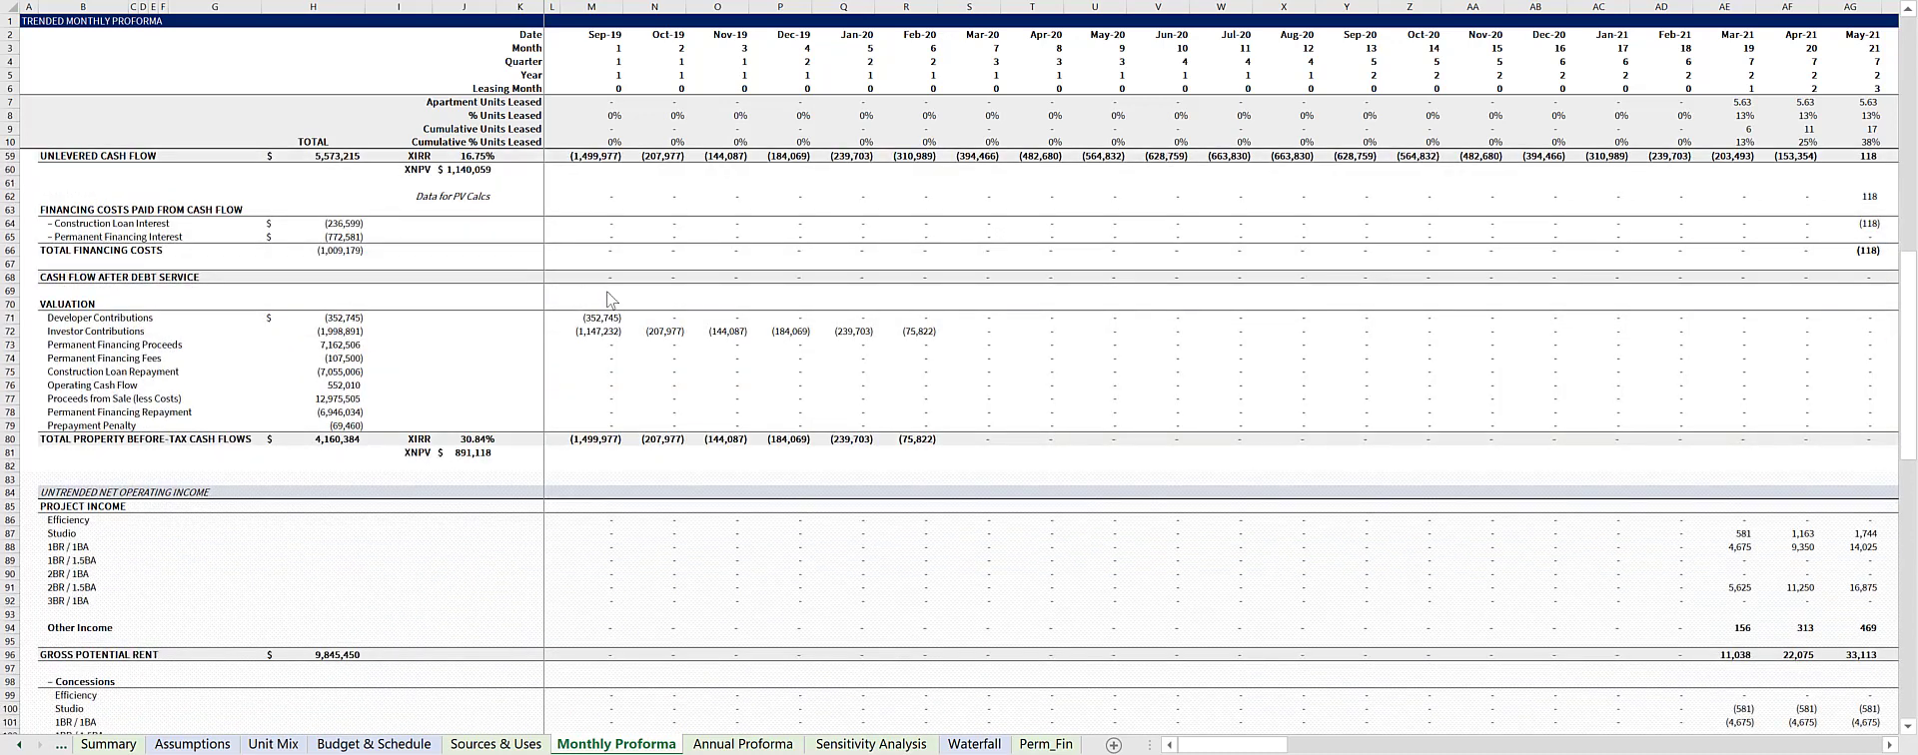
Examine the Untrended Net Operating Income section of the Monthly Proforma sheet
scroll(599, 301, down, 4)
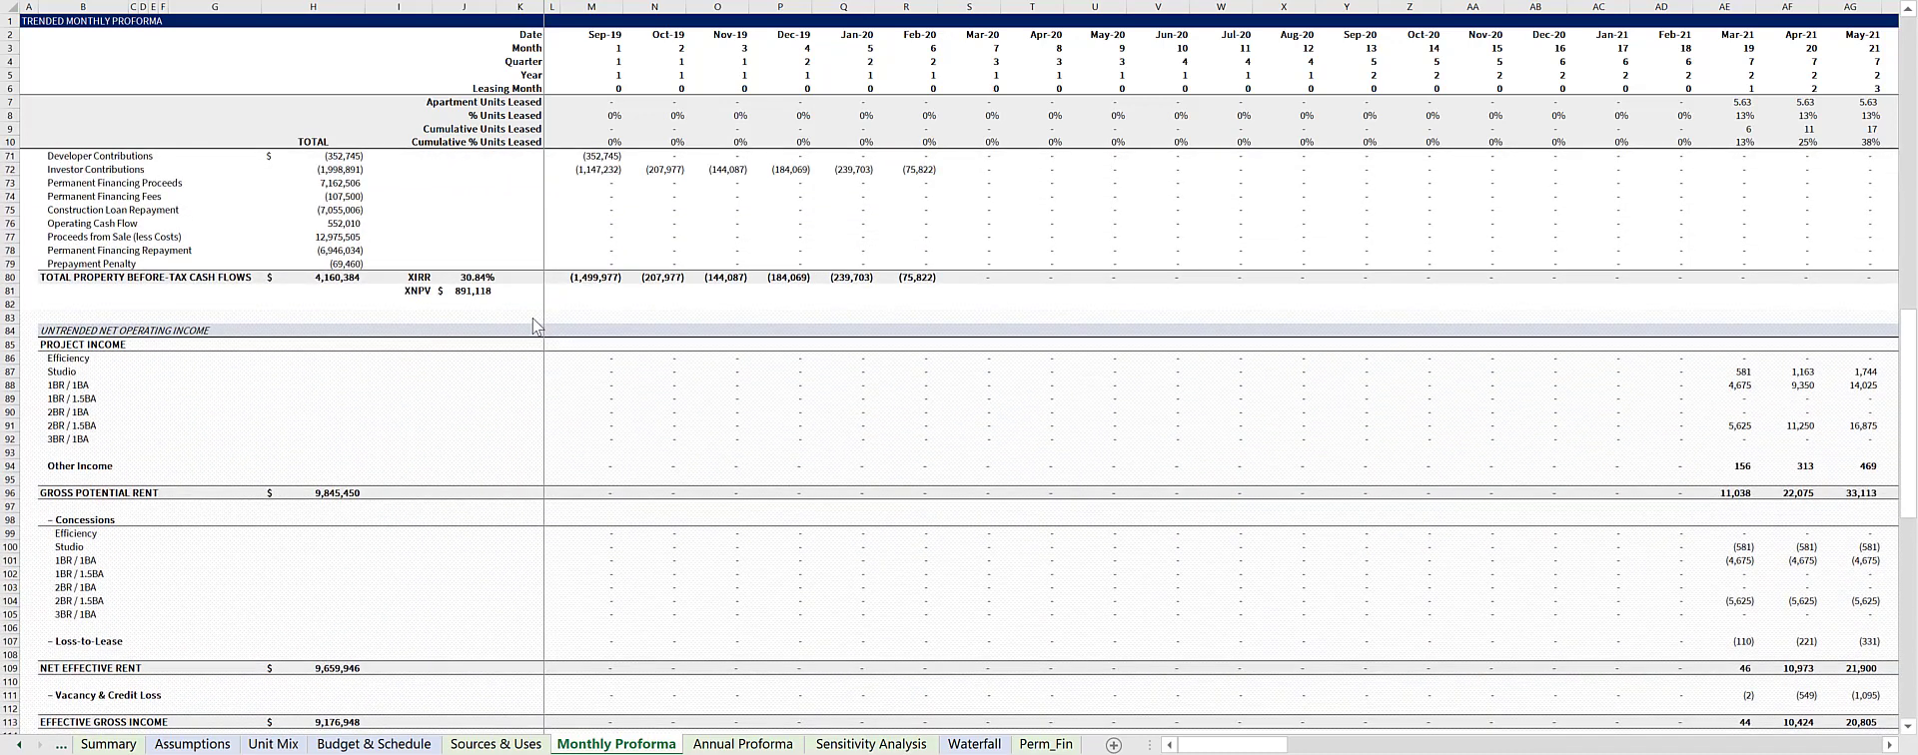
scroll(531, 318, down, 2)
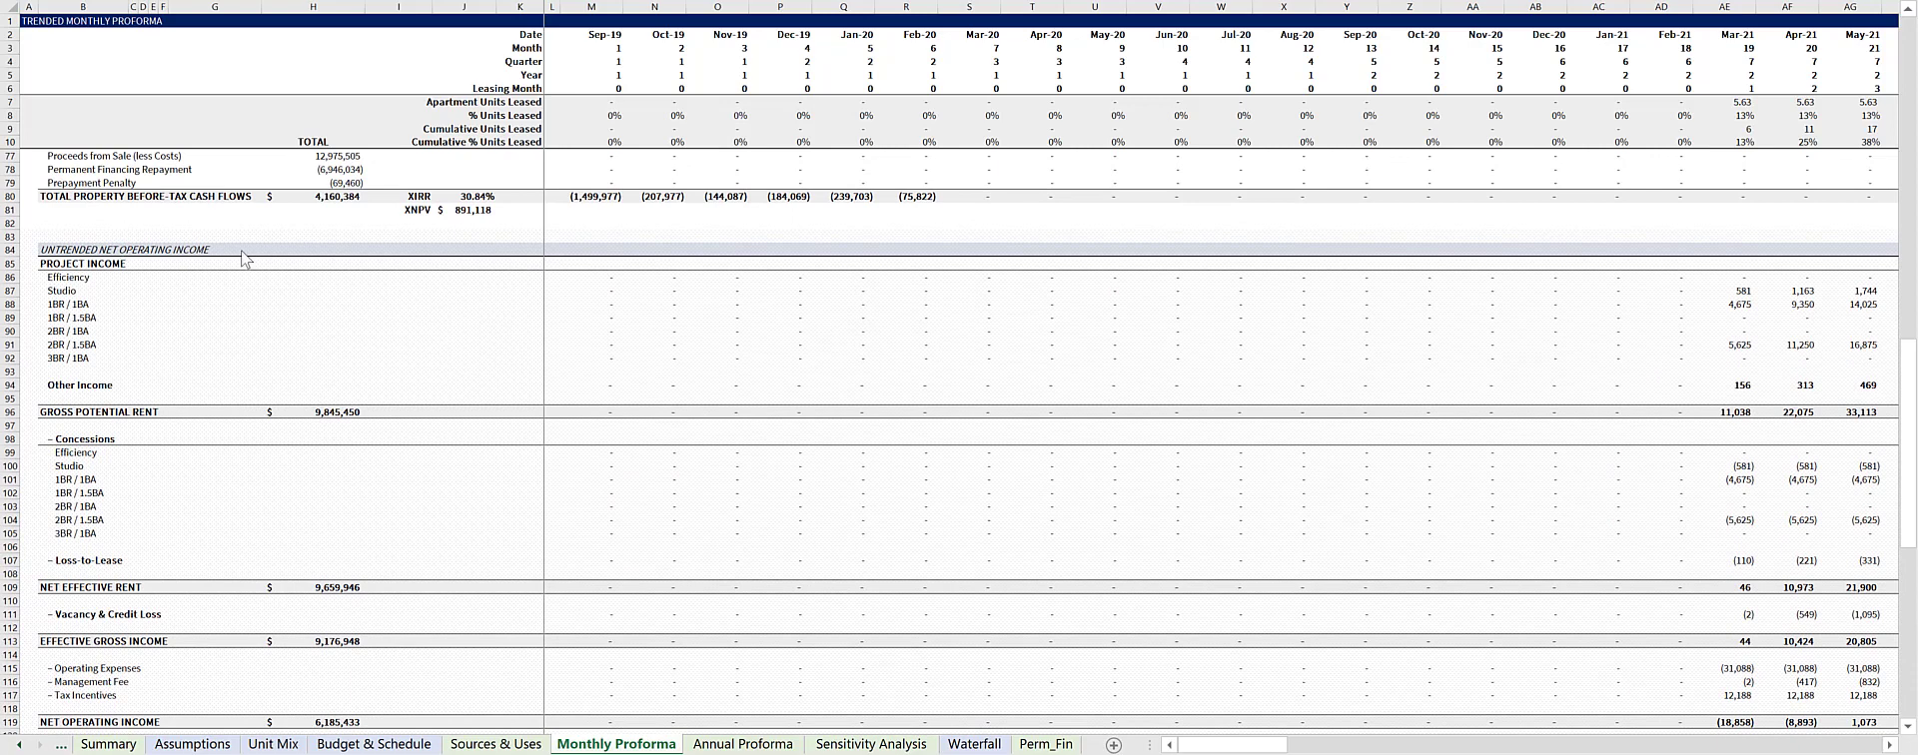
scroll(650, 333, down, 2)
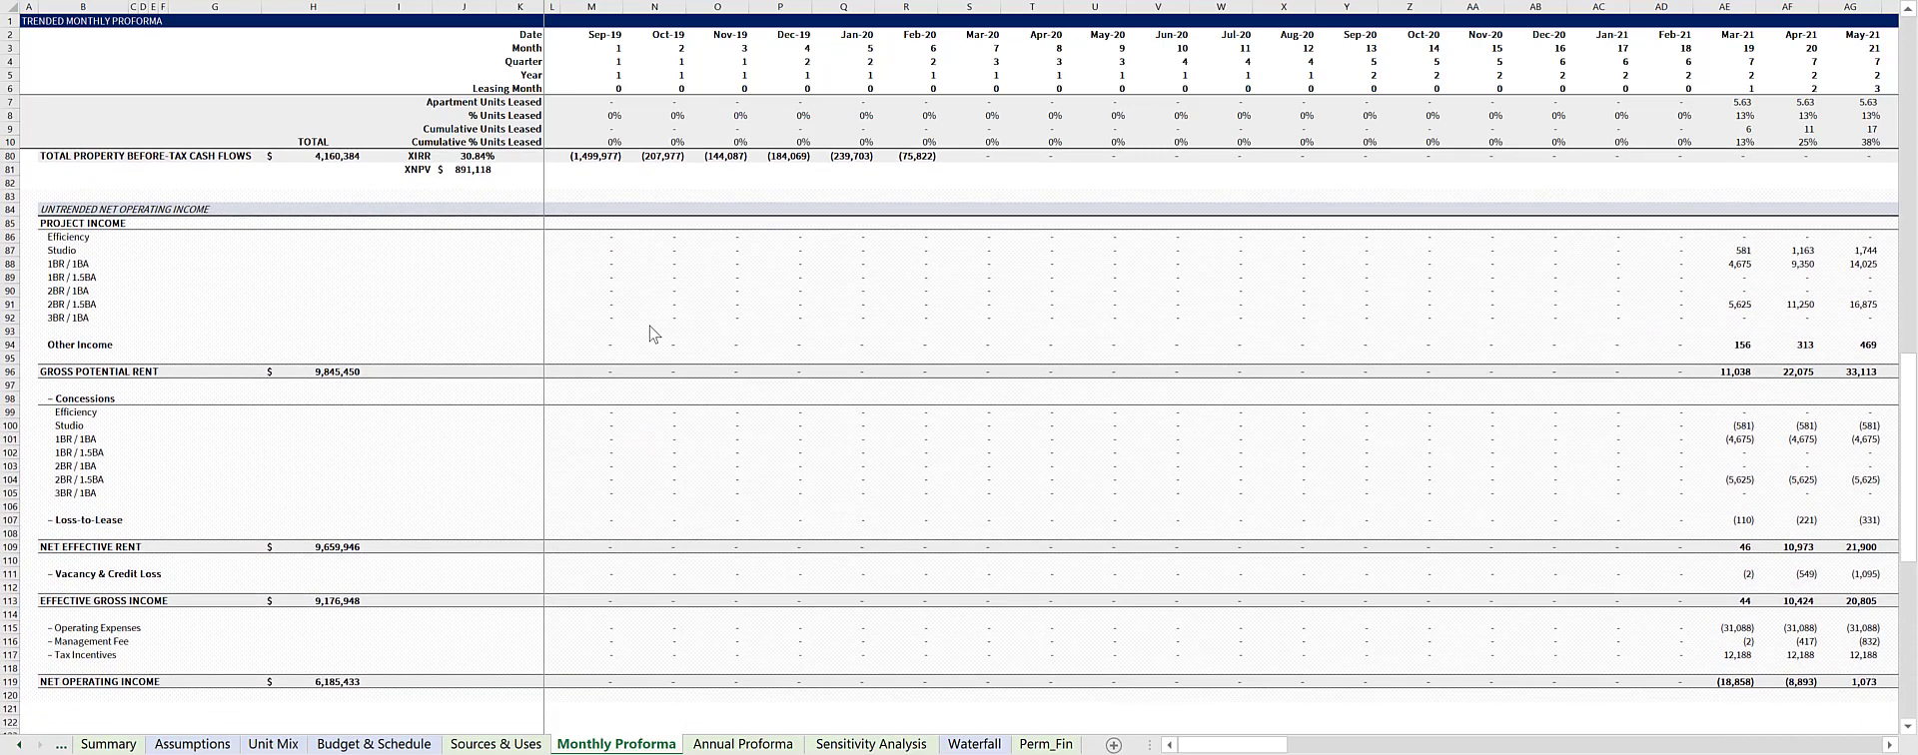
scroll(650, 330, up, 1)
Open the Annual Proforma sheet and review its trended cash flows, valuation and untrended net operating income sections
key(ctrl+Page_Down)
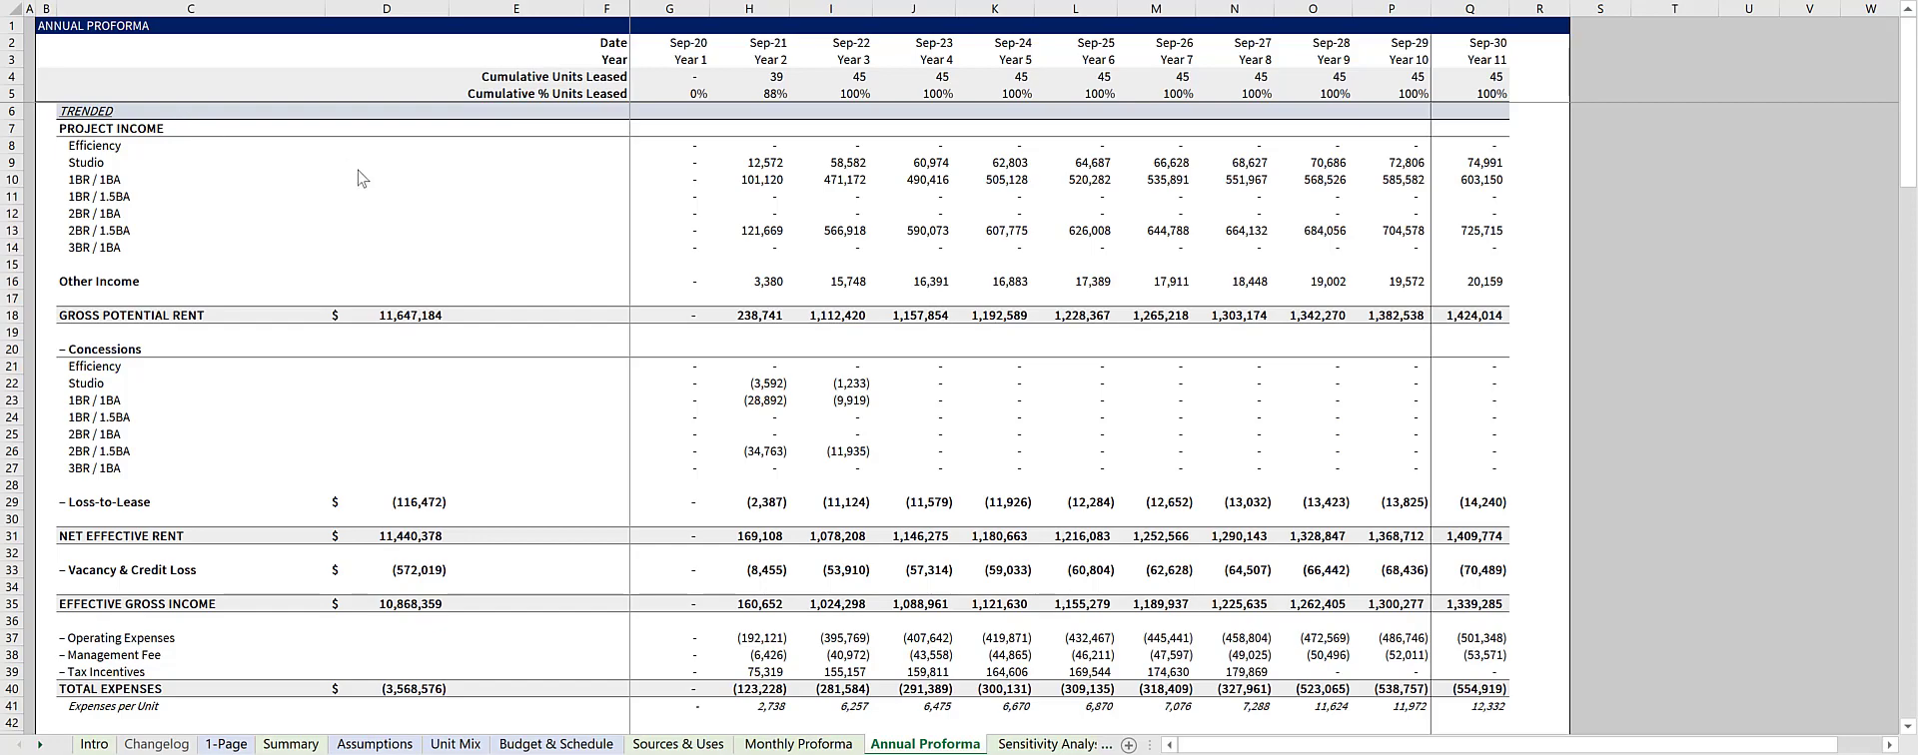
scroll(360, 178, down, 3)
scroll(359, 178, down, 5)
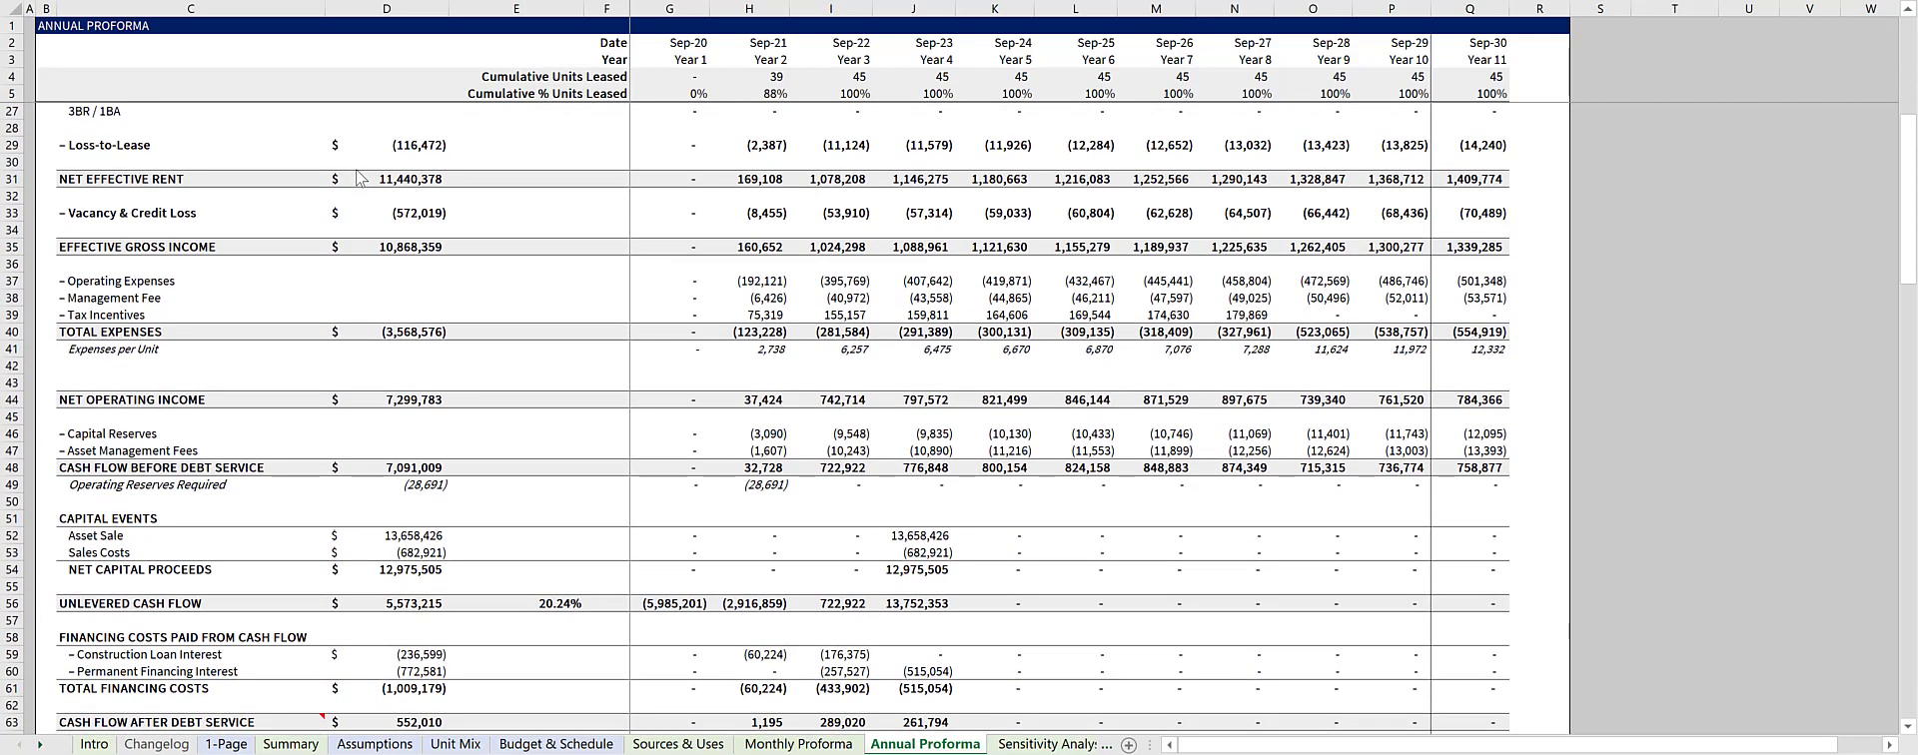
scroll(356, 178, down, 5)
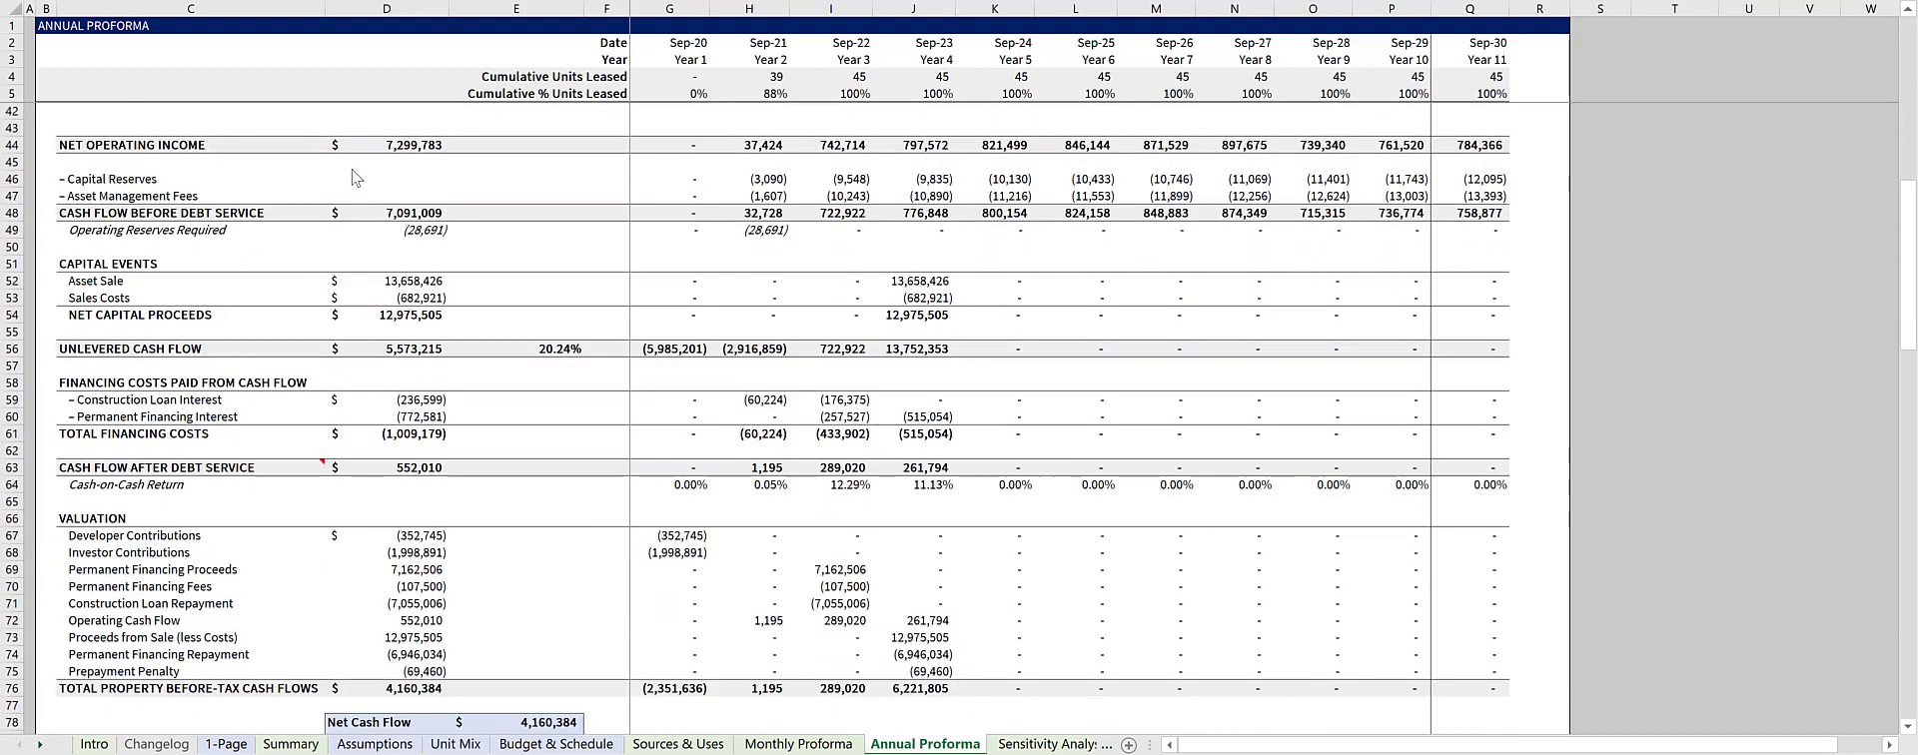
scroll(344, 173, down, 4)
scroll(310, 282, down, 9)
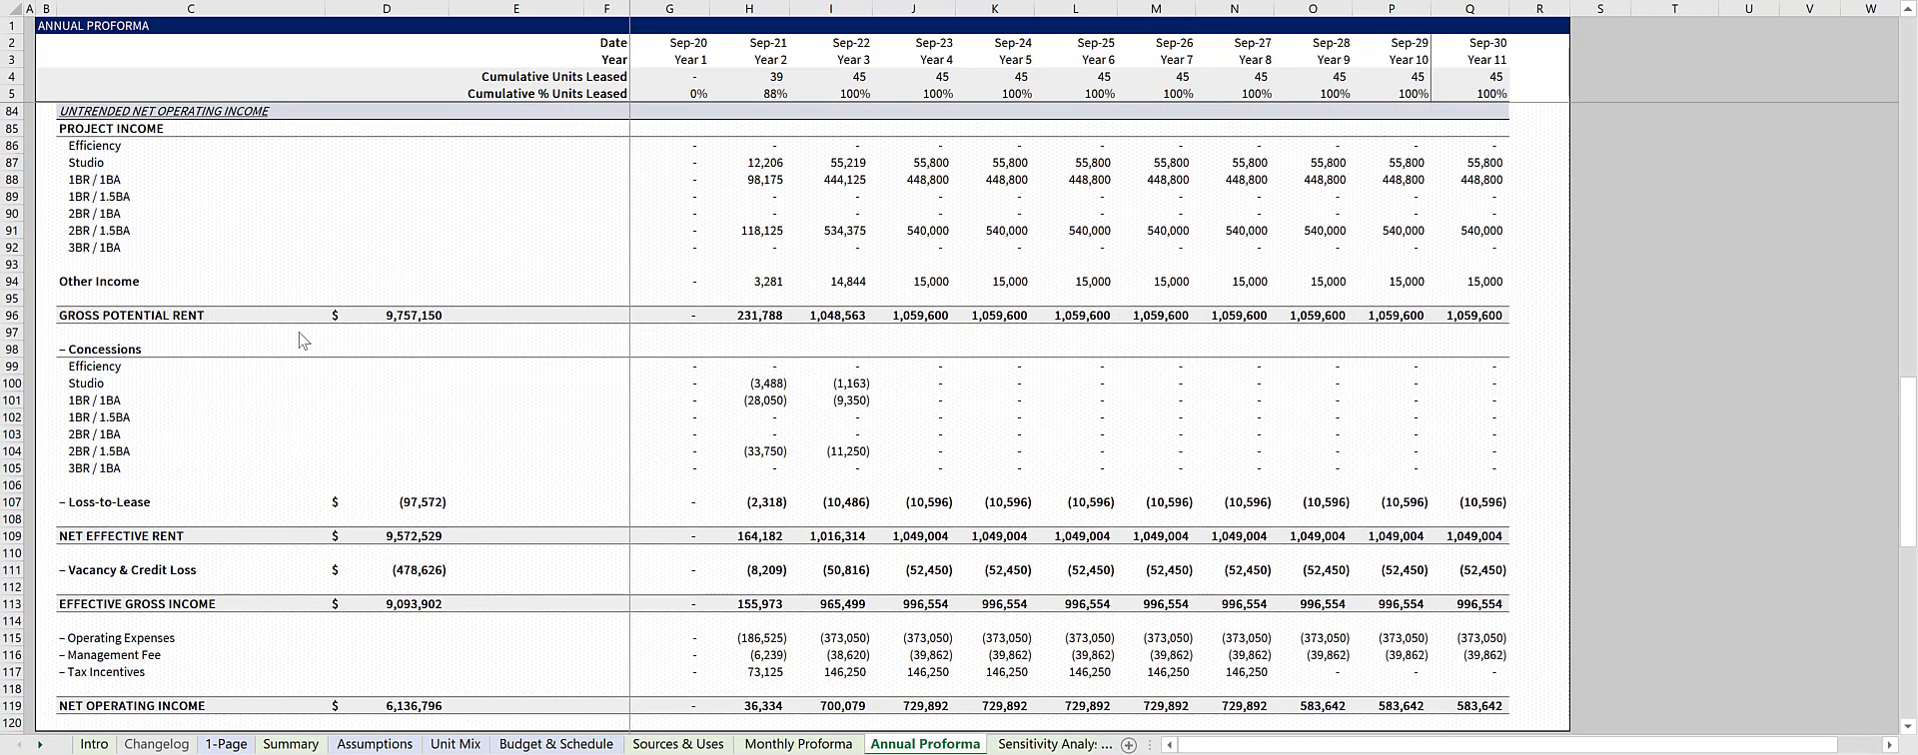
scroll(354, 327, down, 1)
Inspect the Net Cash Flow, IRR, Equity Multiple and NPV block below the Annual Proforma valuation, then return to the sheet's beginning
scroll(355, 326, up, 3)
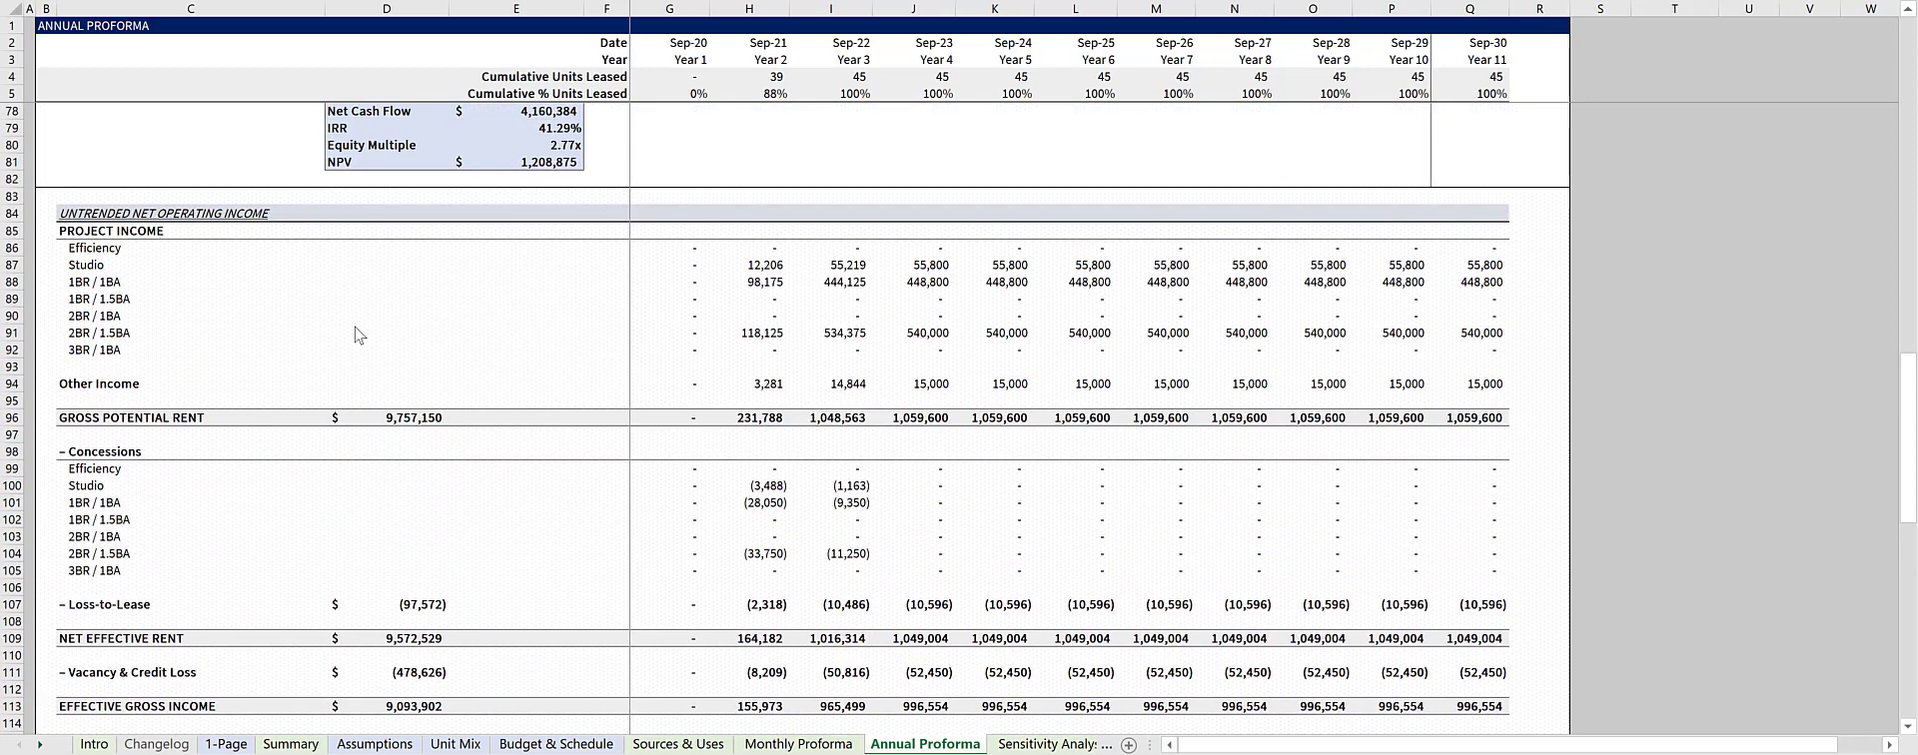
scroll(357, 335, up, 6)
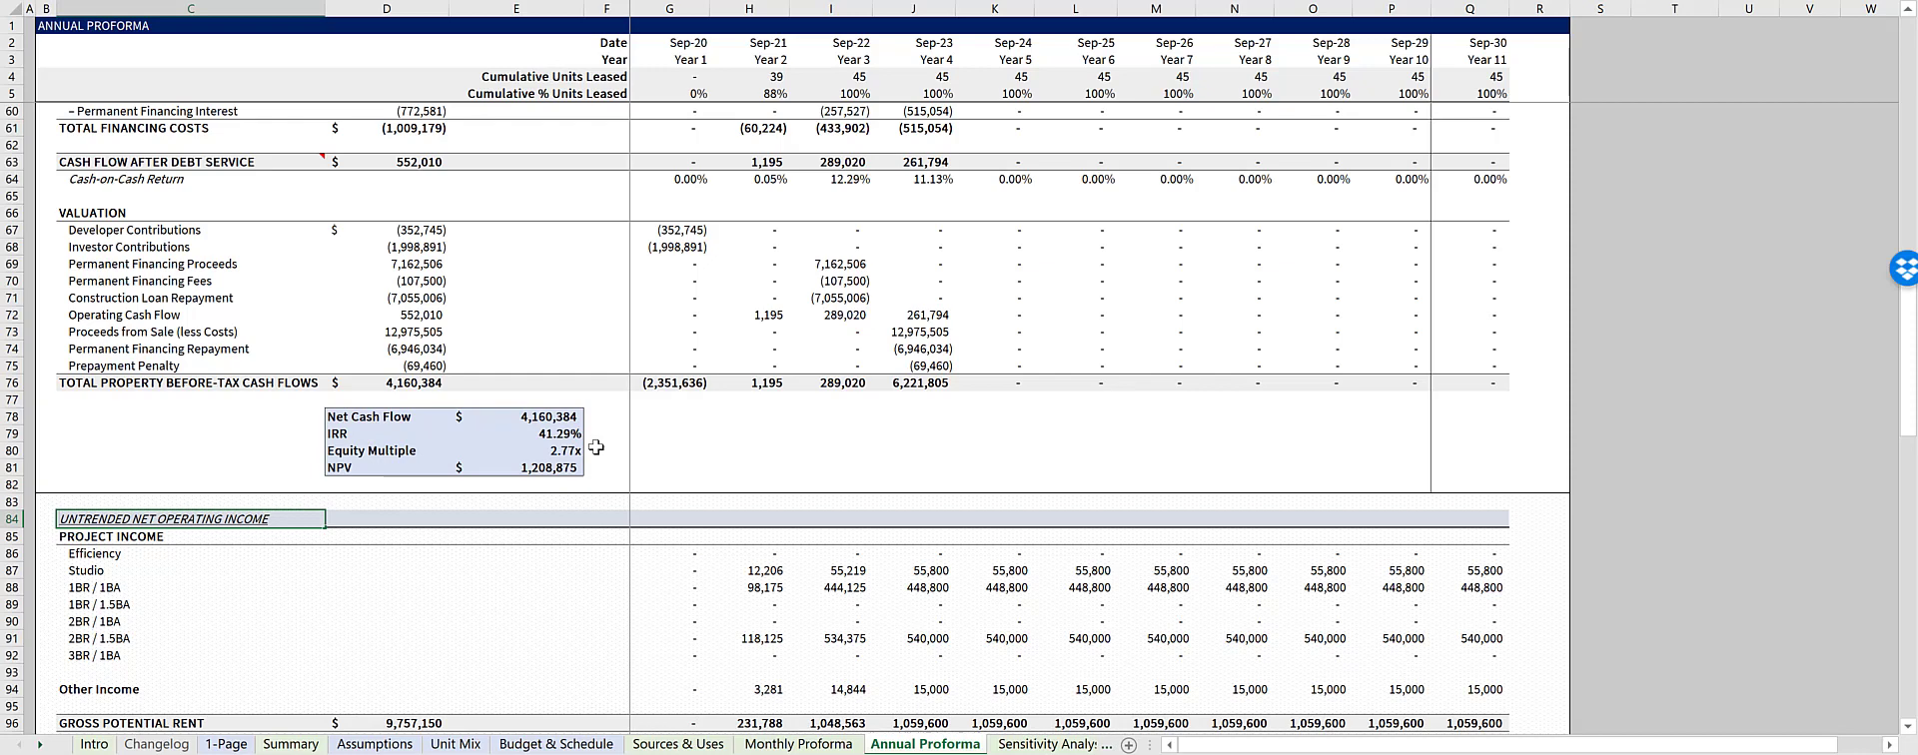
scroll(609, 449, up, 3)
click(373, 571)
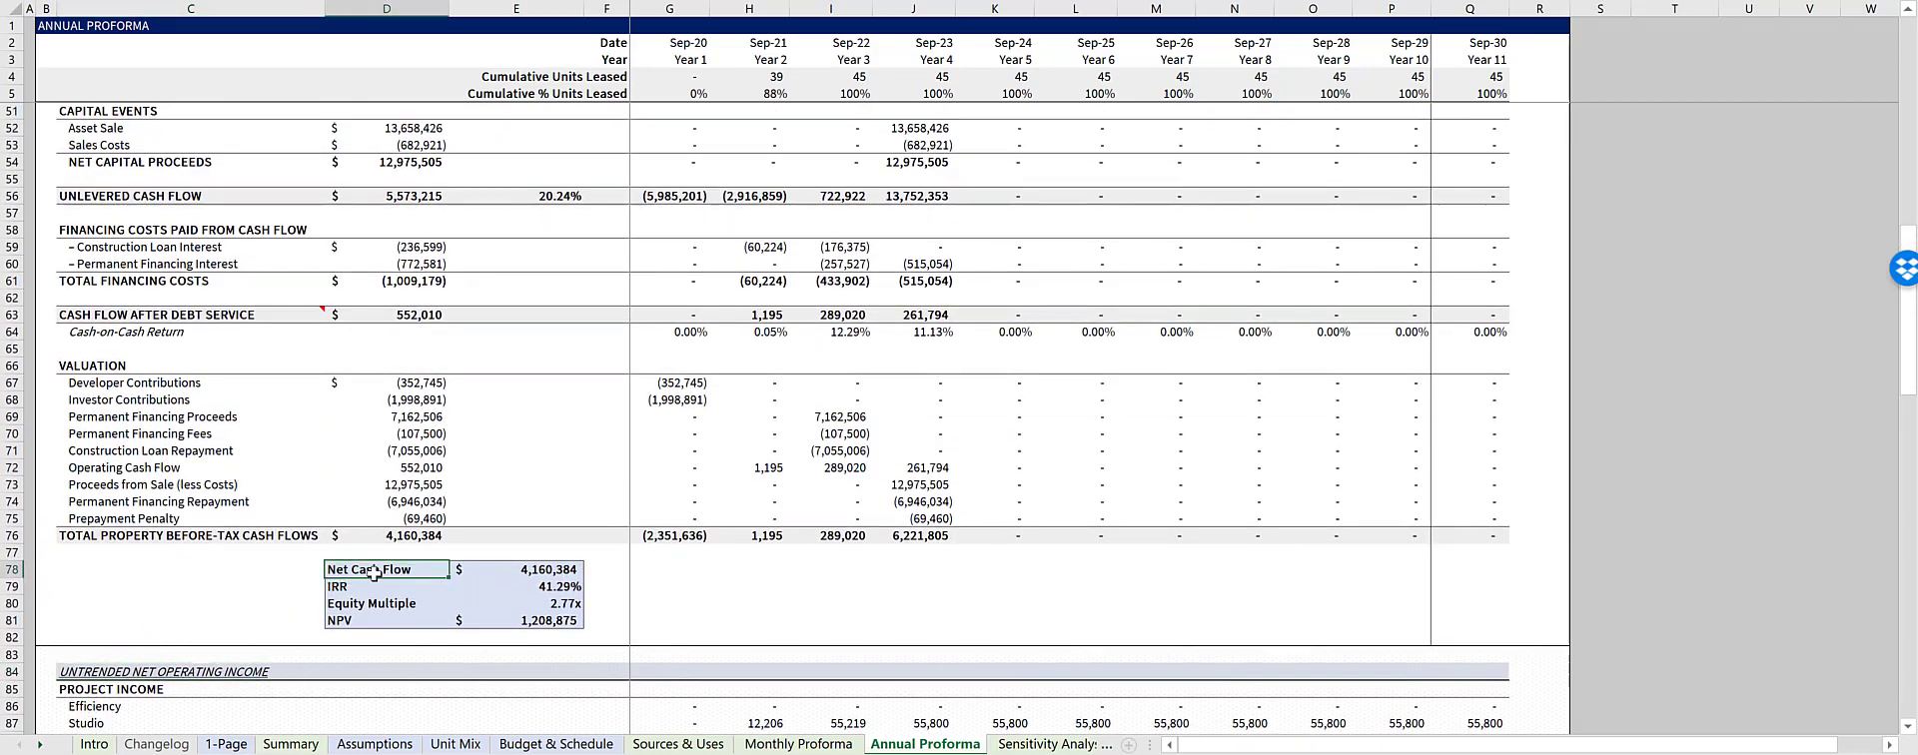
key(Down)
key(Down)
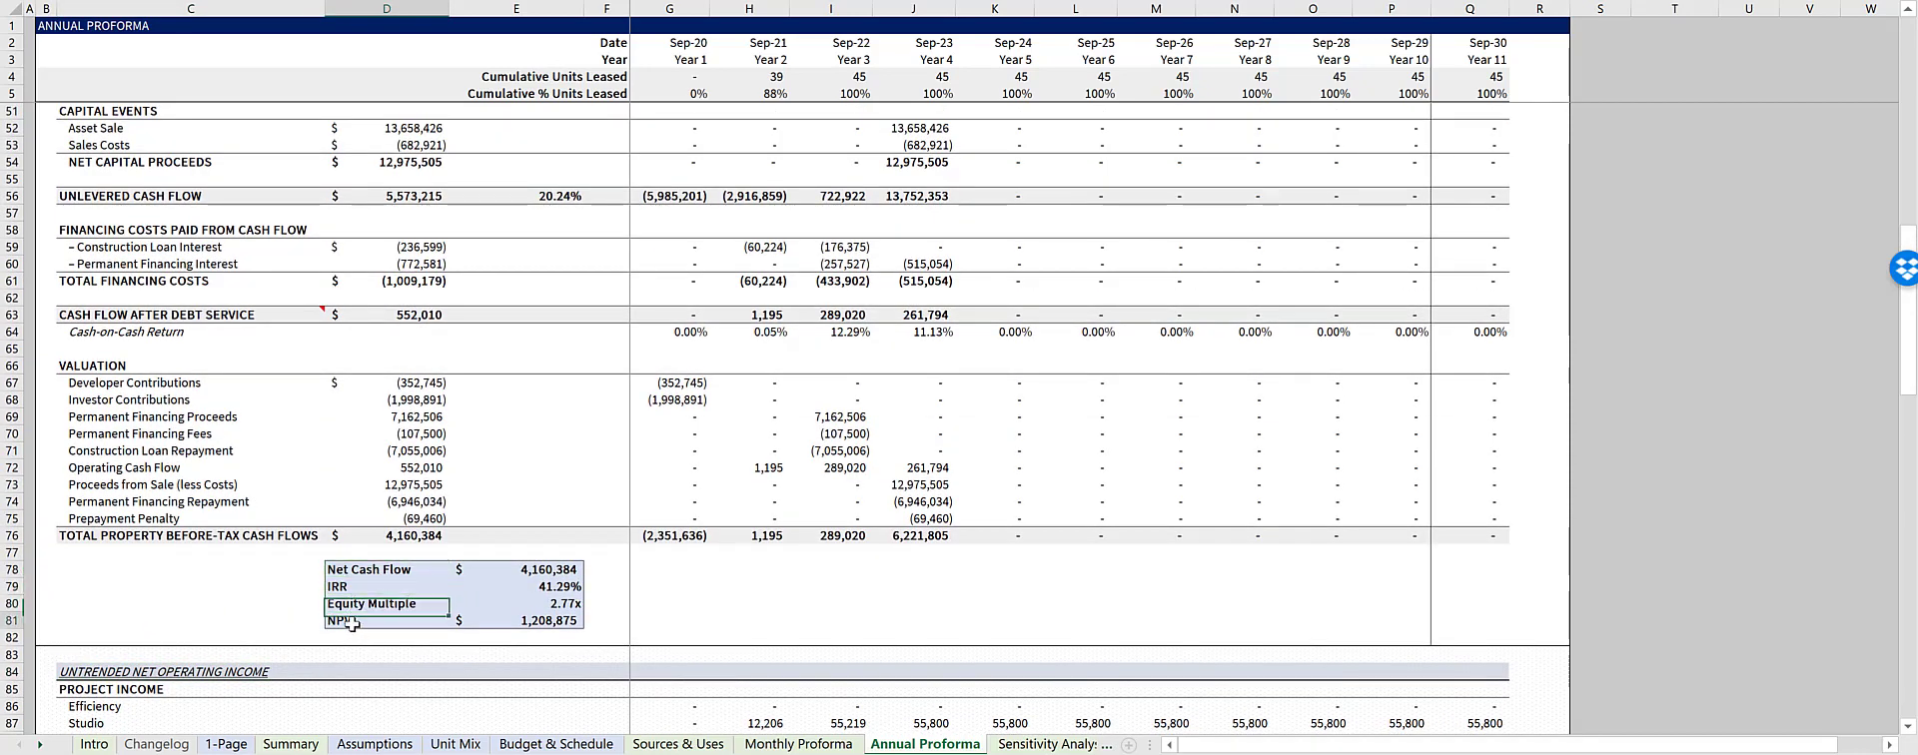
click(352, 622)
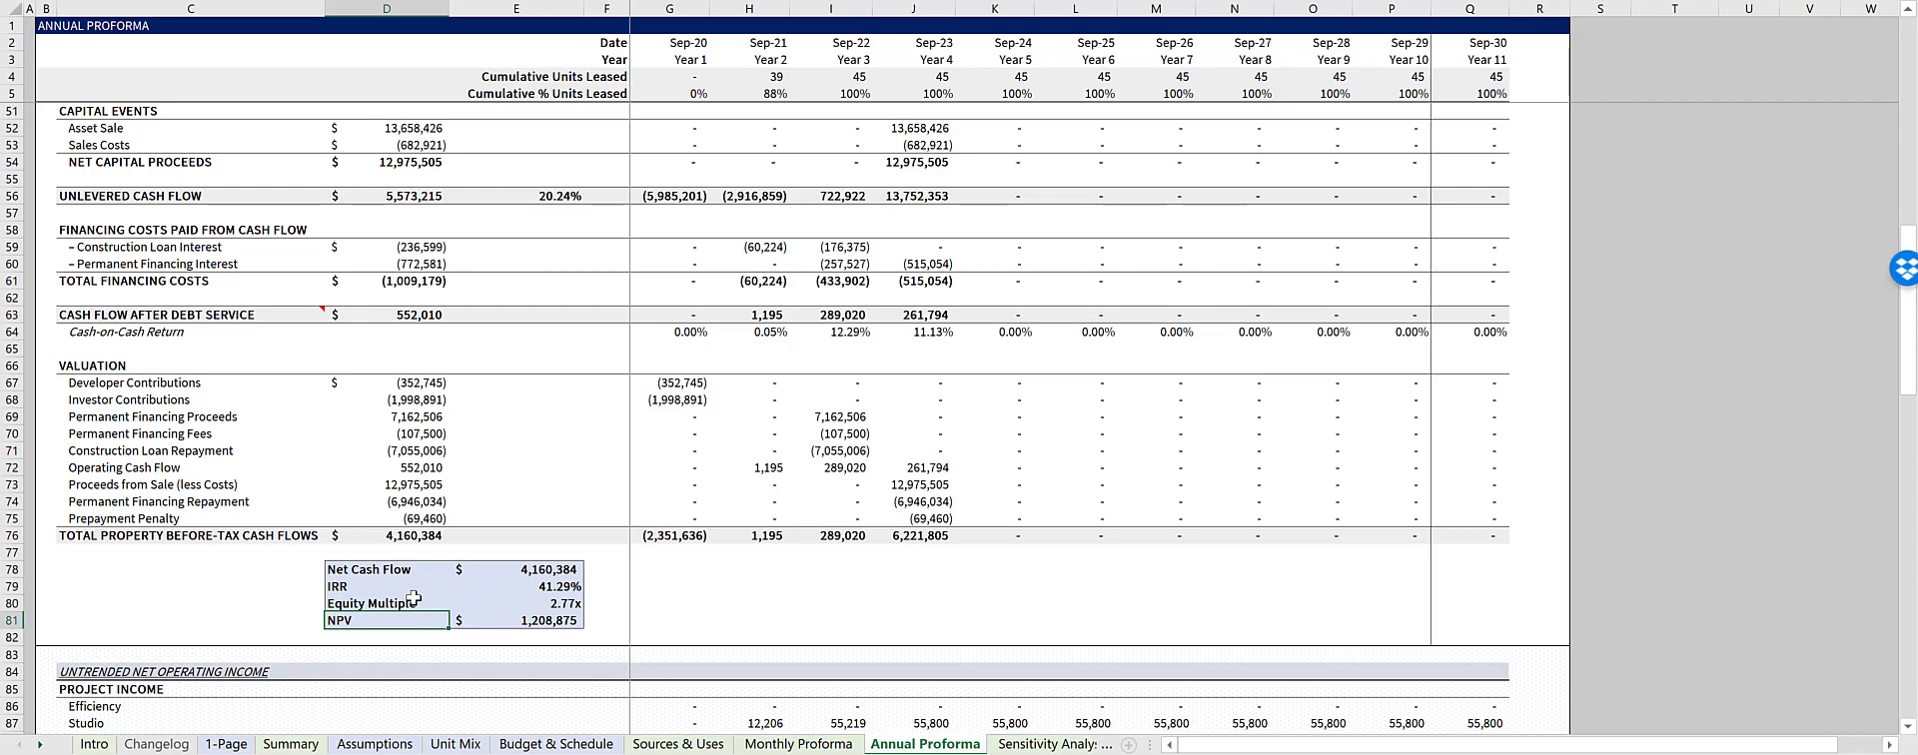
scroll(413, 598, up, 15)
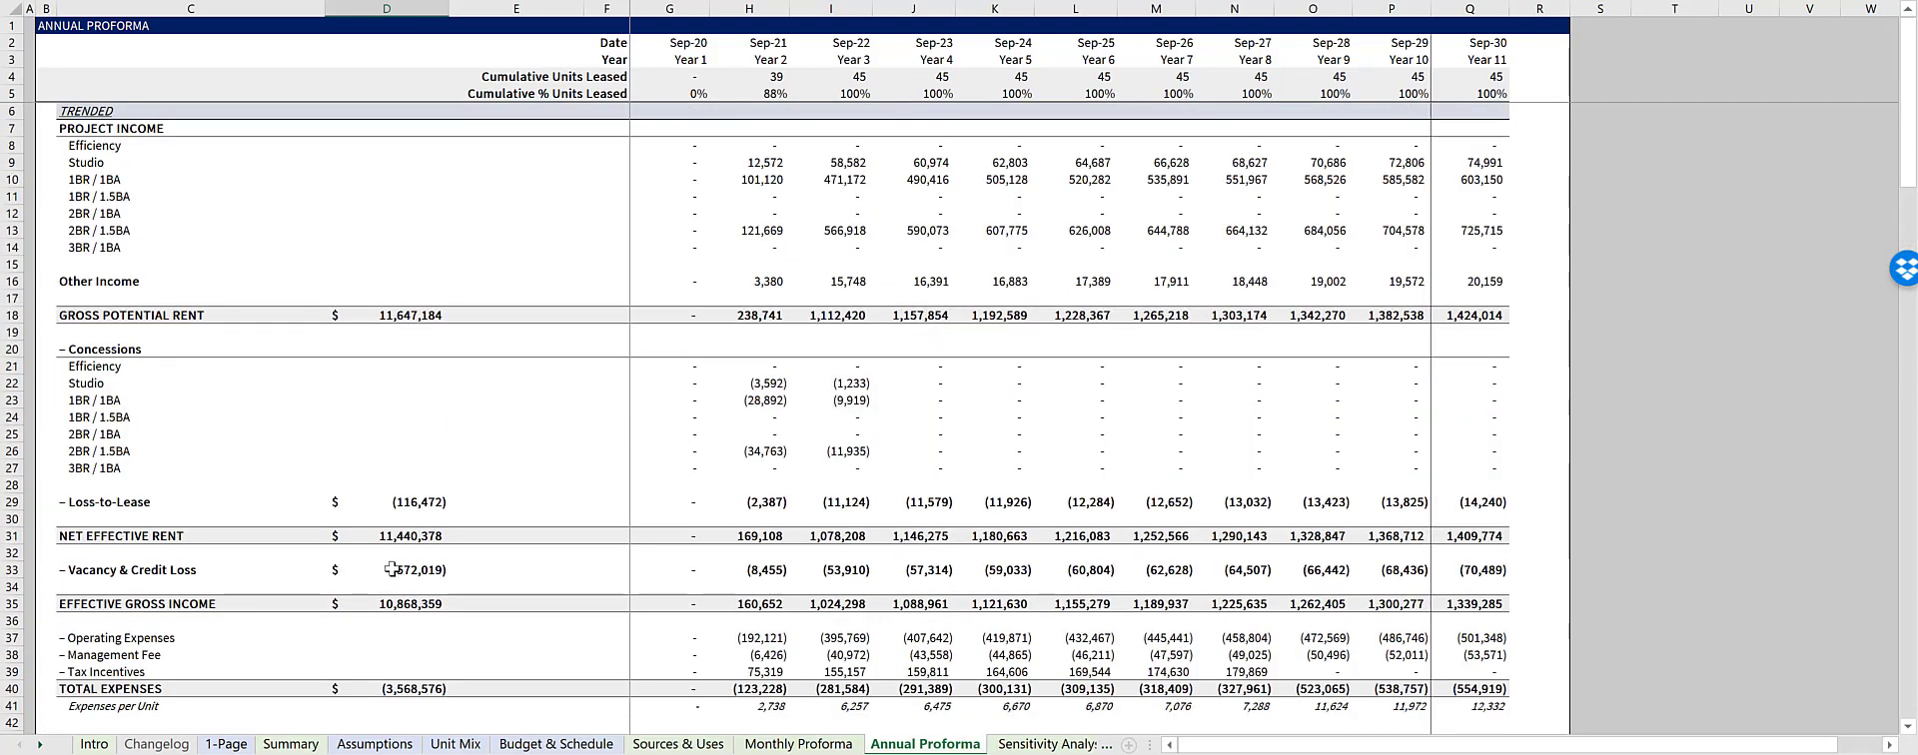
View the Sensitivity Analysis sheet, then the distribution inputs and tier calculations on the Waterfall sheet
key(ctrl+Page_Down)
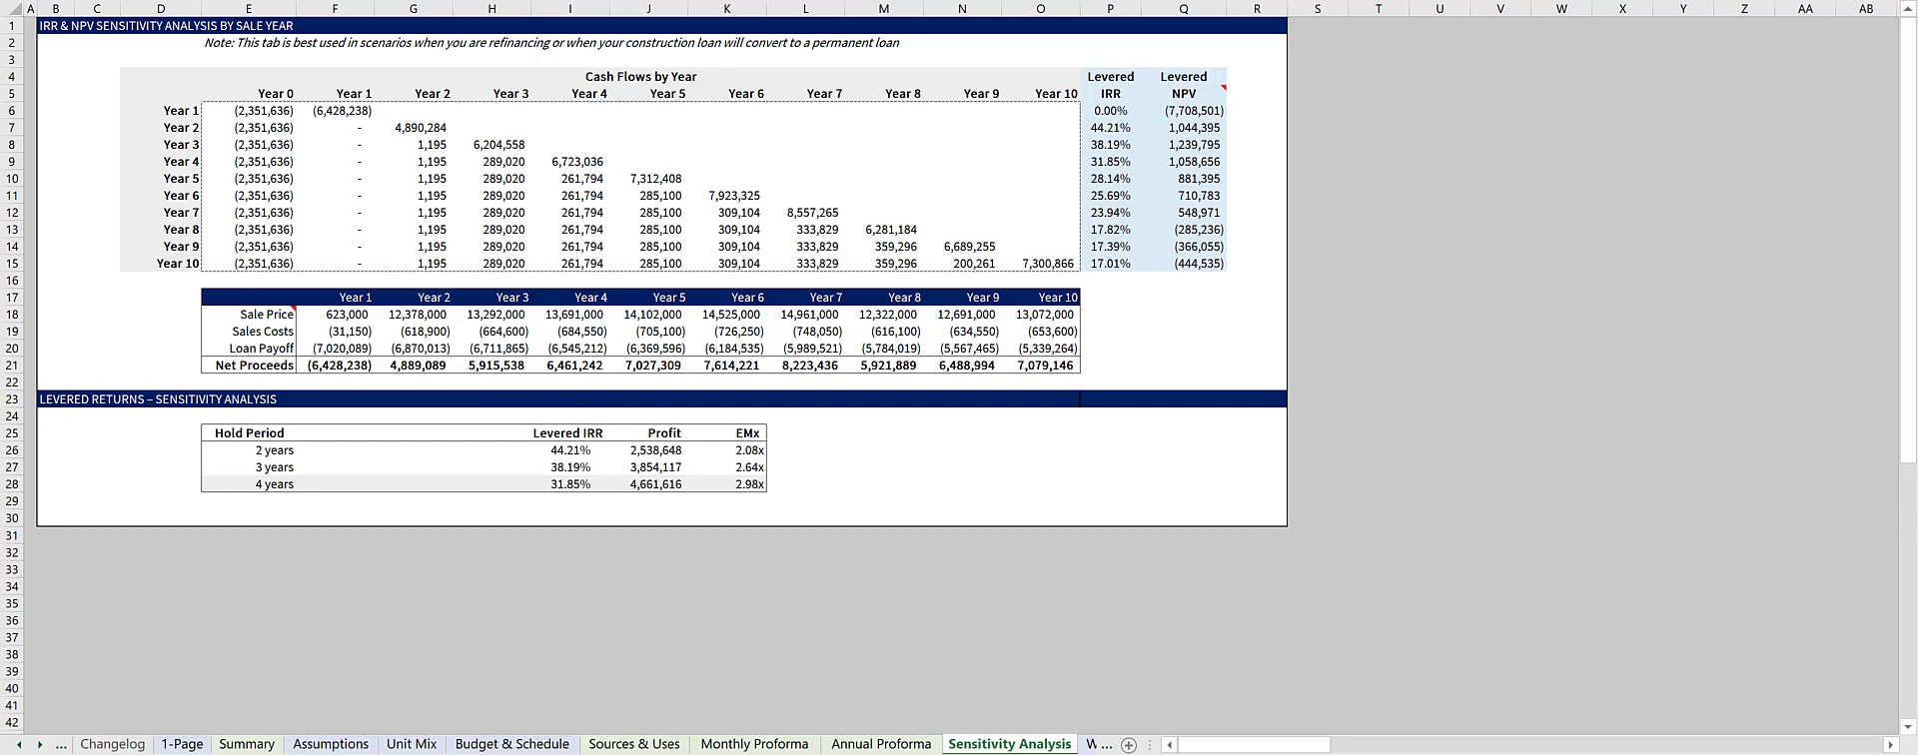
key(ctrl+Page_Down)
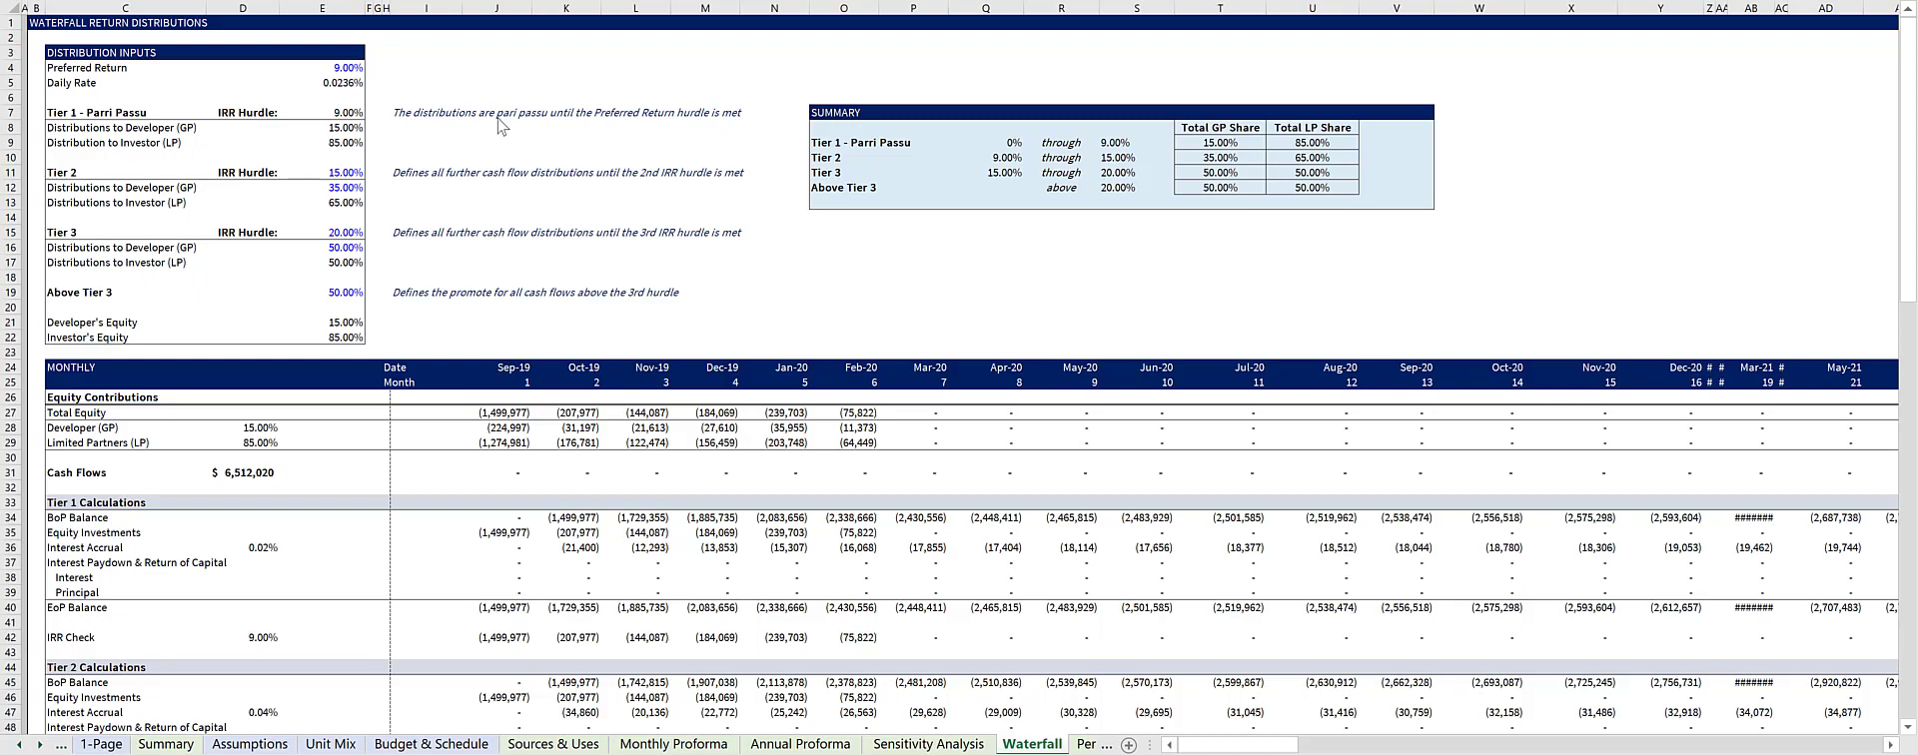
scroll(595, 229, down, 5)
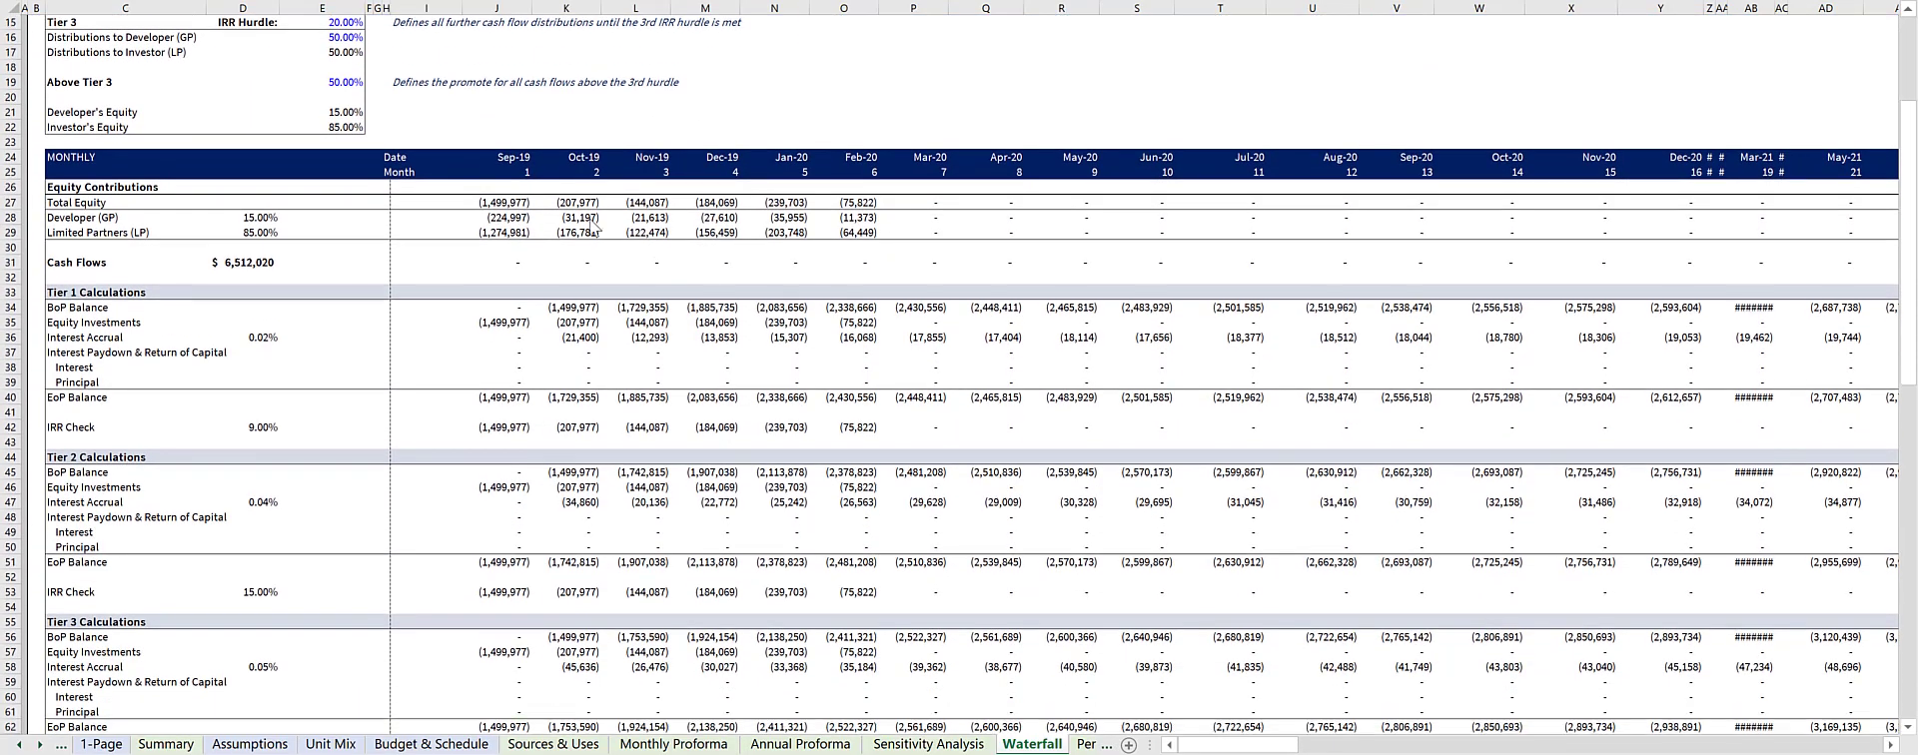
scroll(595, 229, down, 2)
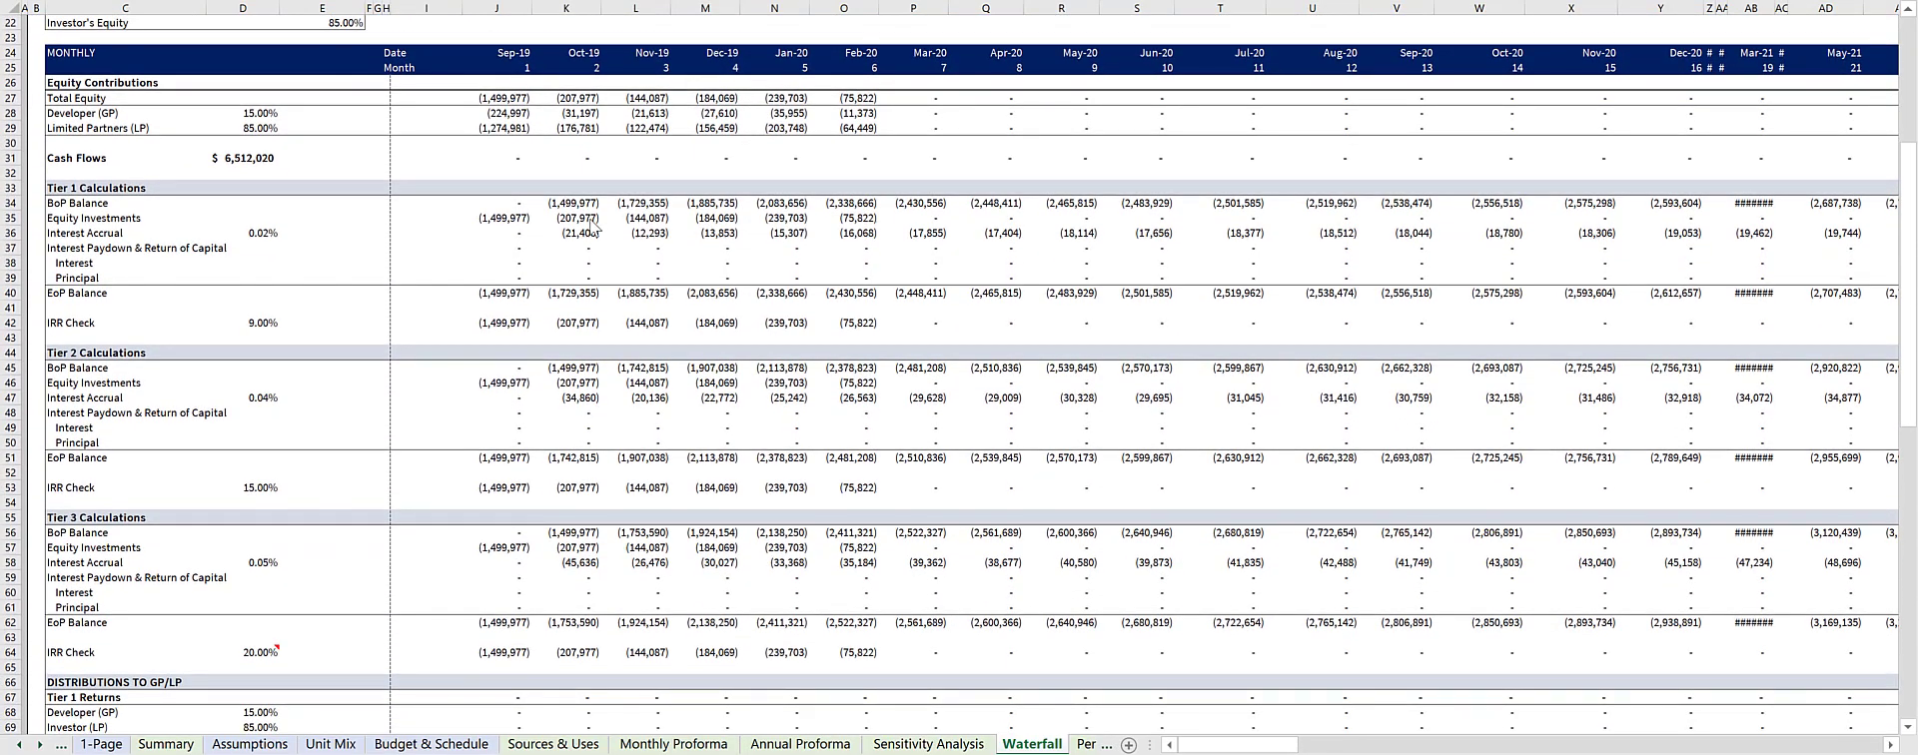
Examine the GP/LP distributions and the developer and investor cash flows on the Waterfall sheet, then return to its distribution inputs
scroll(594, 228, down, 8)
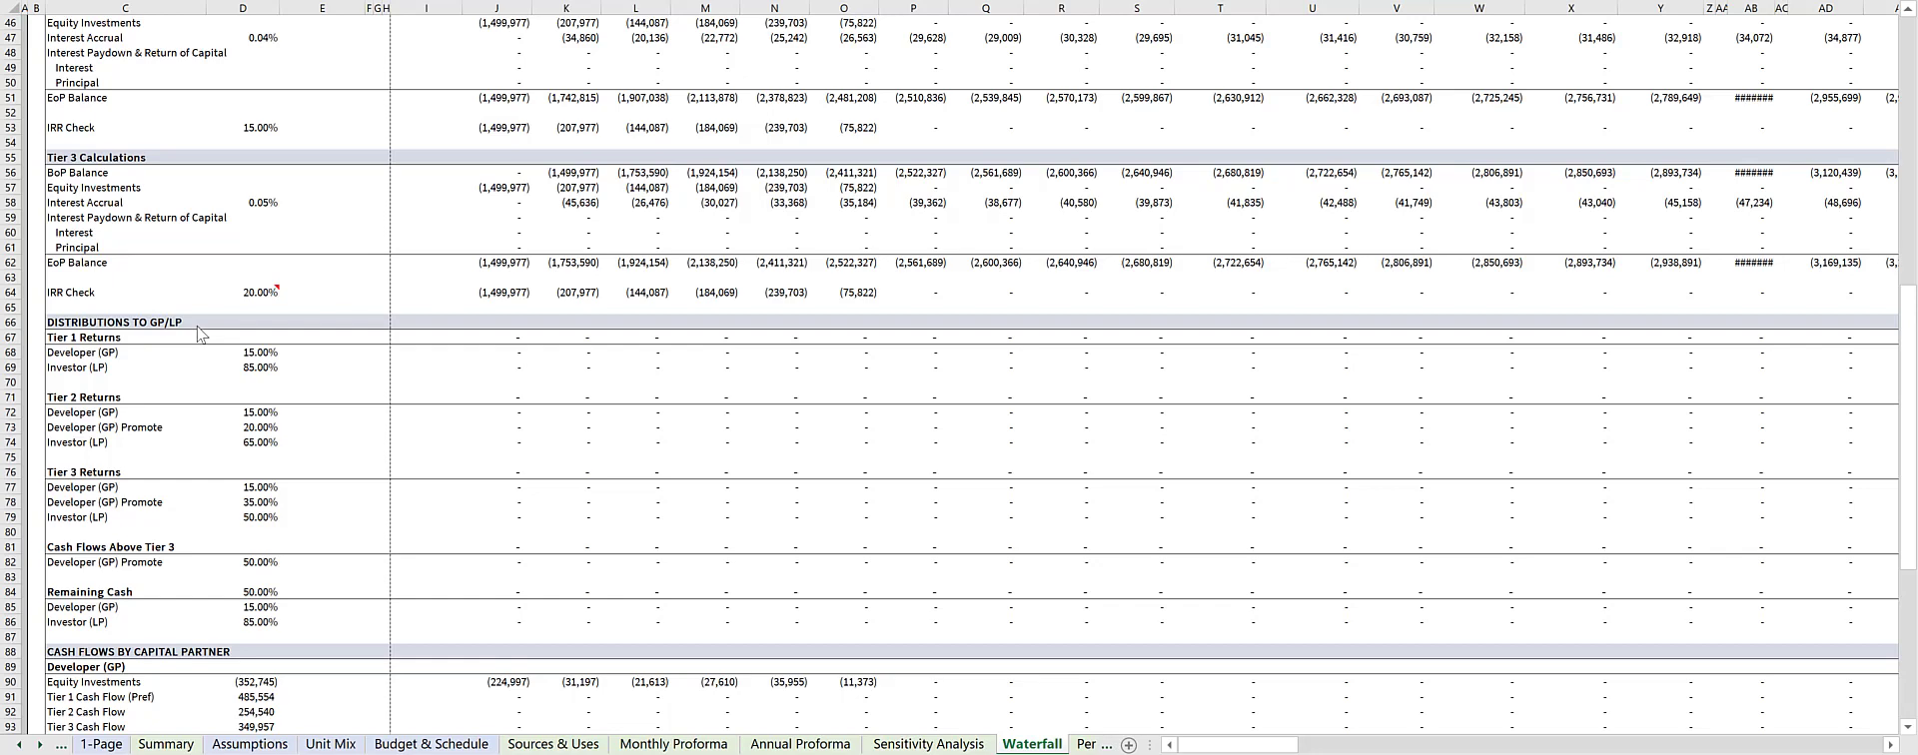
scroll(197, 333, down, 5)
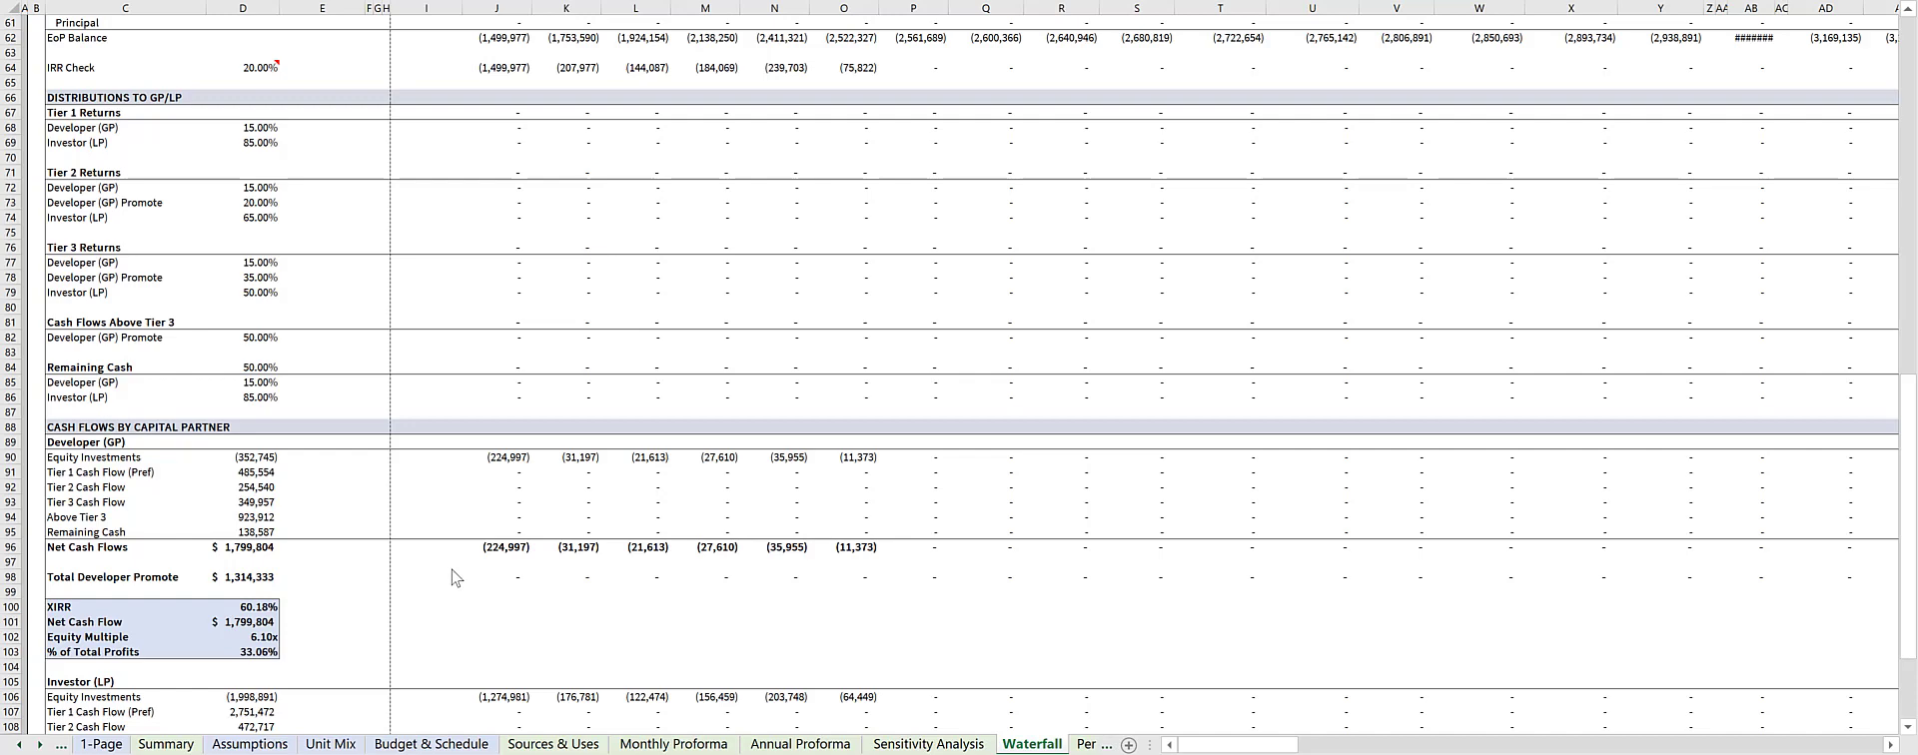
scroll(452, 577, down, 3)
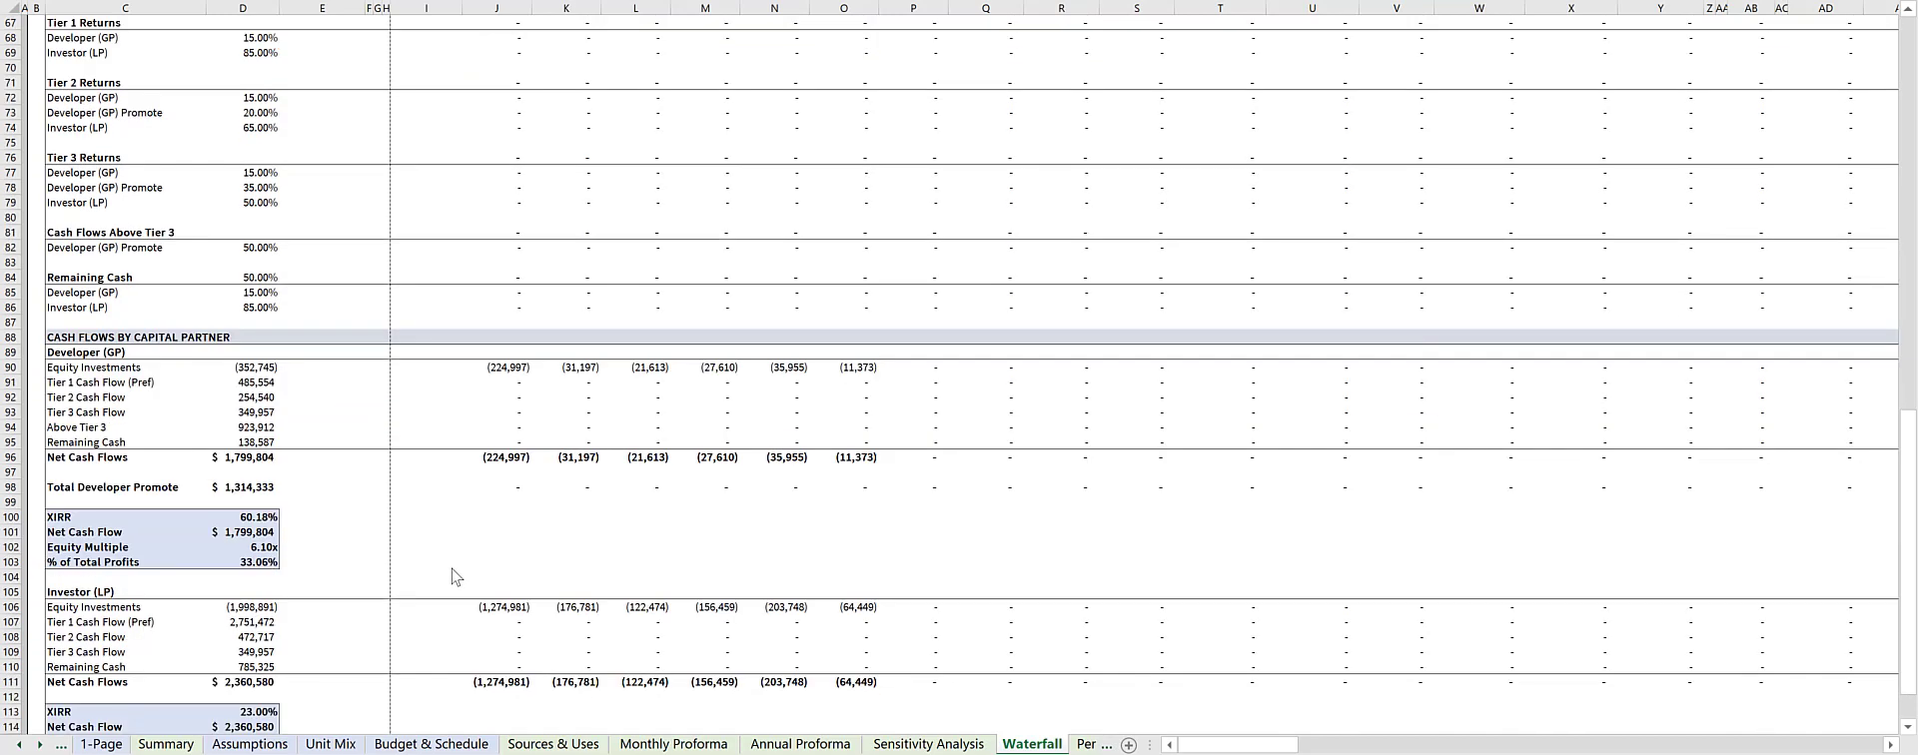
scroll(451, 576, up, 15)
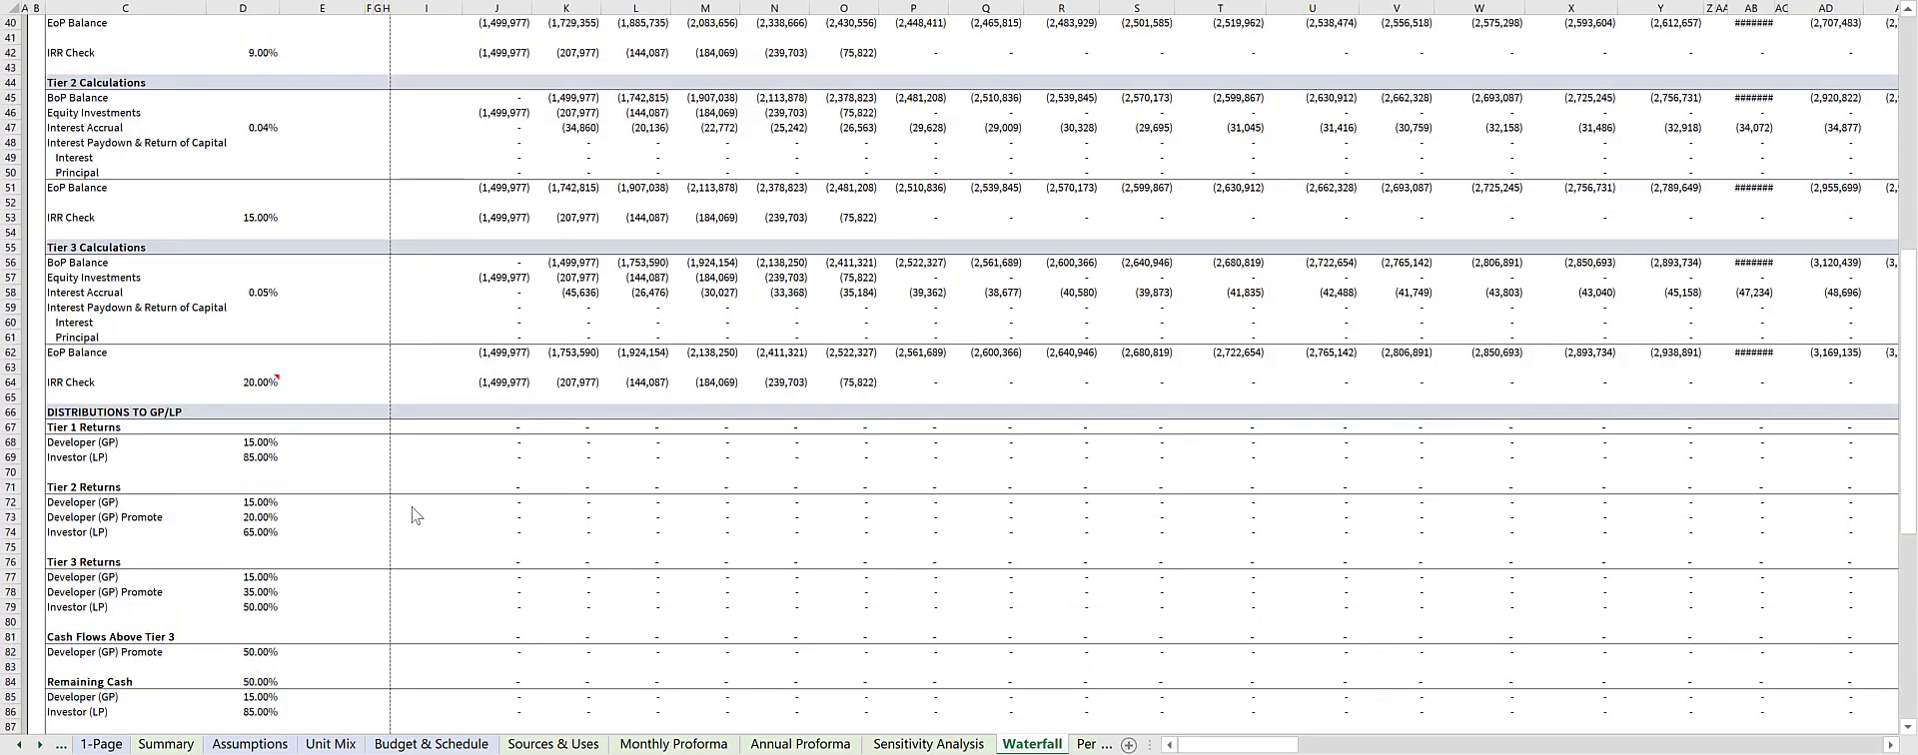
scroll(406, 408, up, 8)
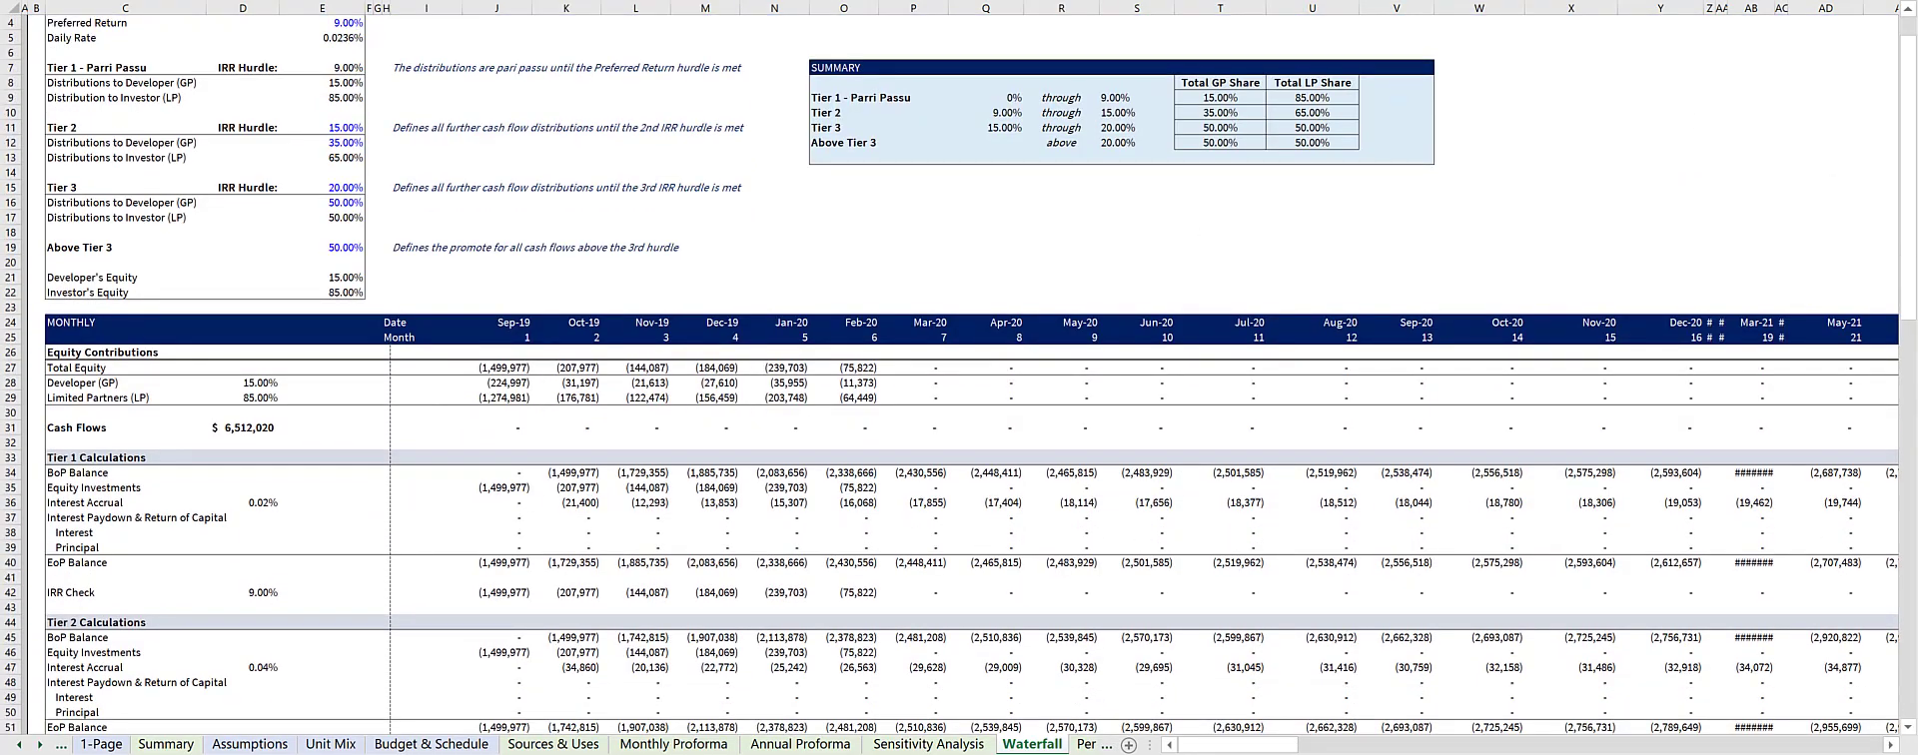
Open the Perm_Fin sheet and review the permanent loan assumptions and the monthly amortization schedule
key(ctrl+Page_Down)
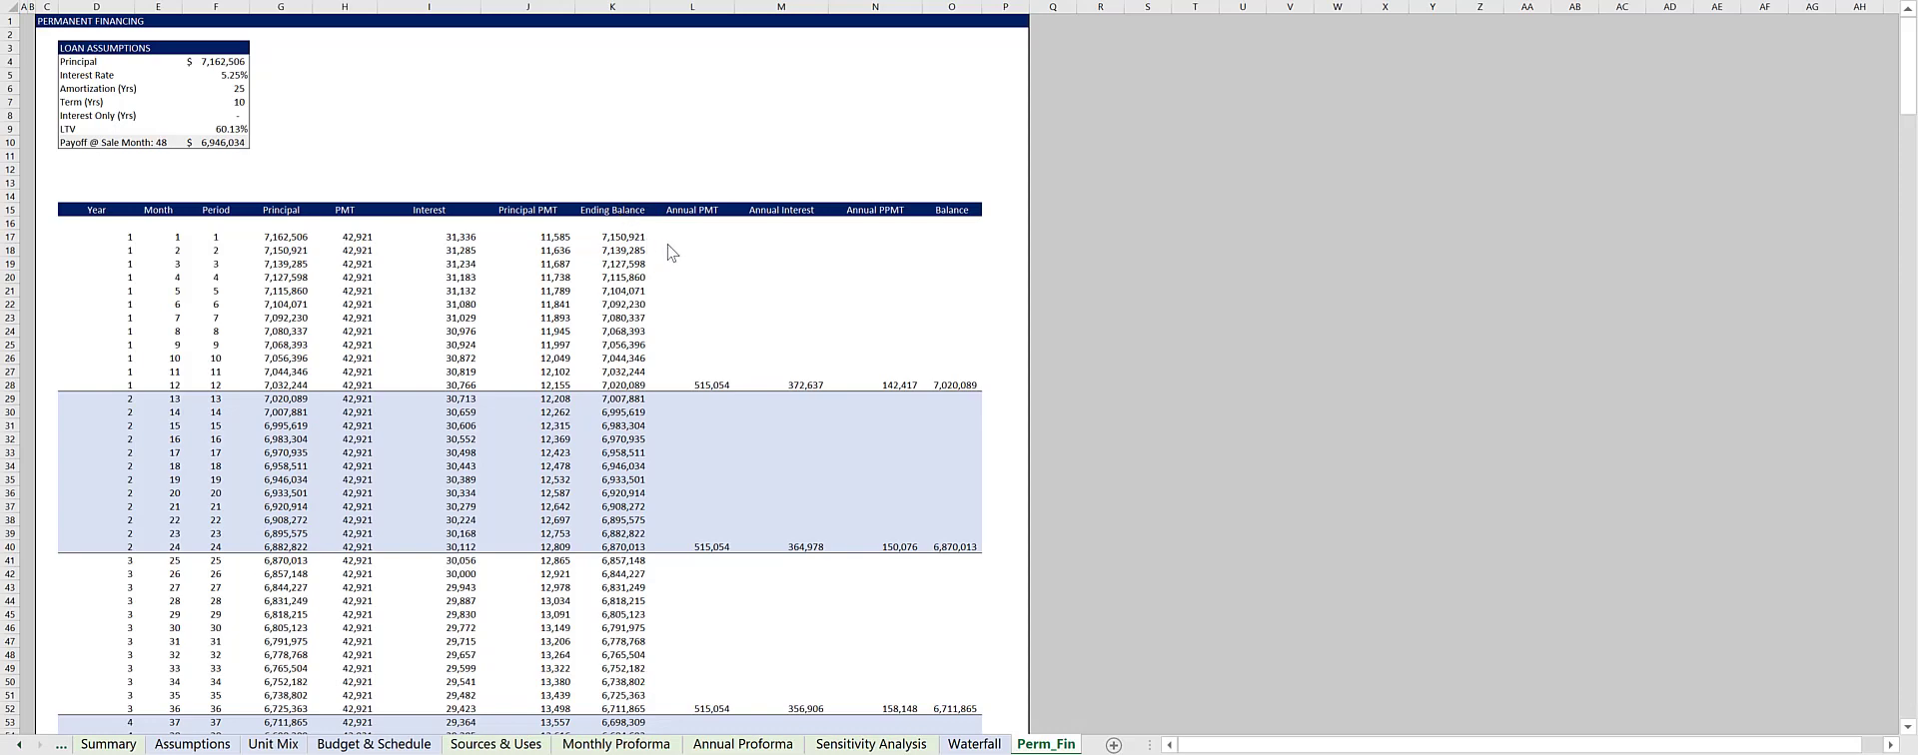
scroll(691, 329, down, 5)
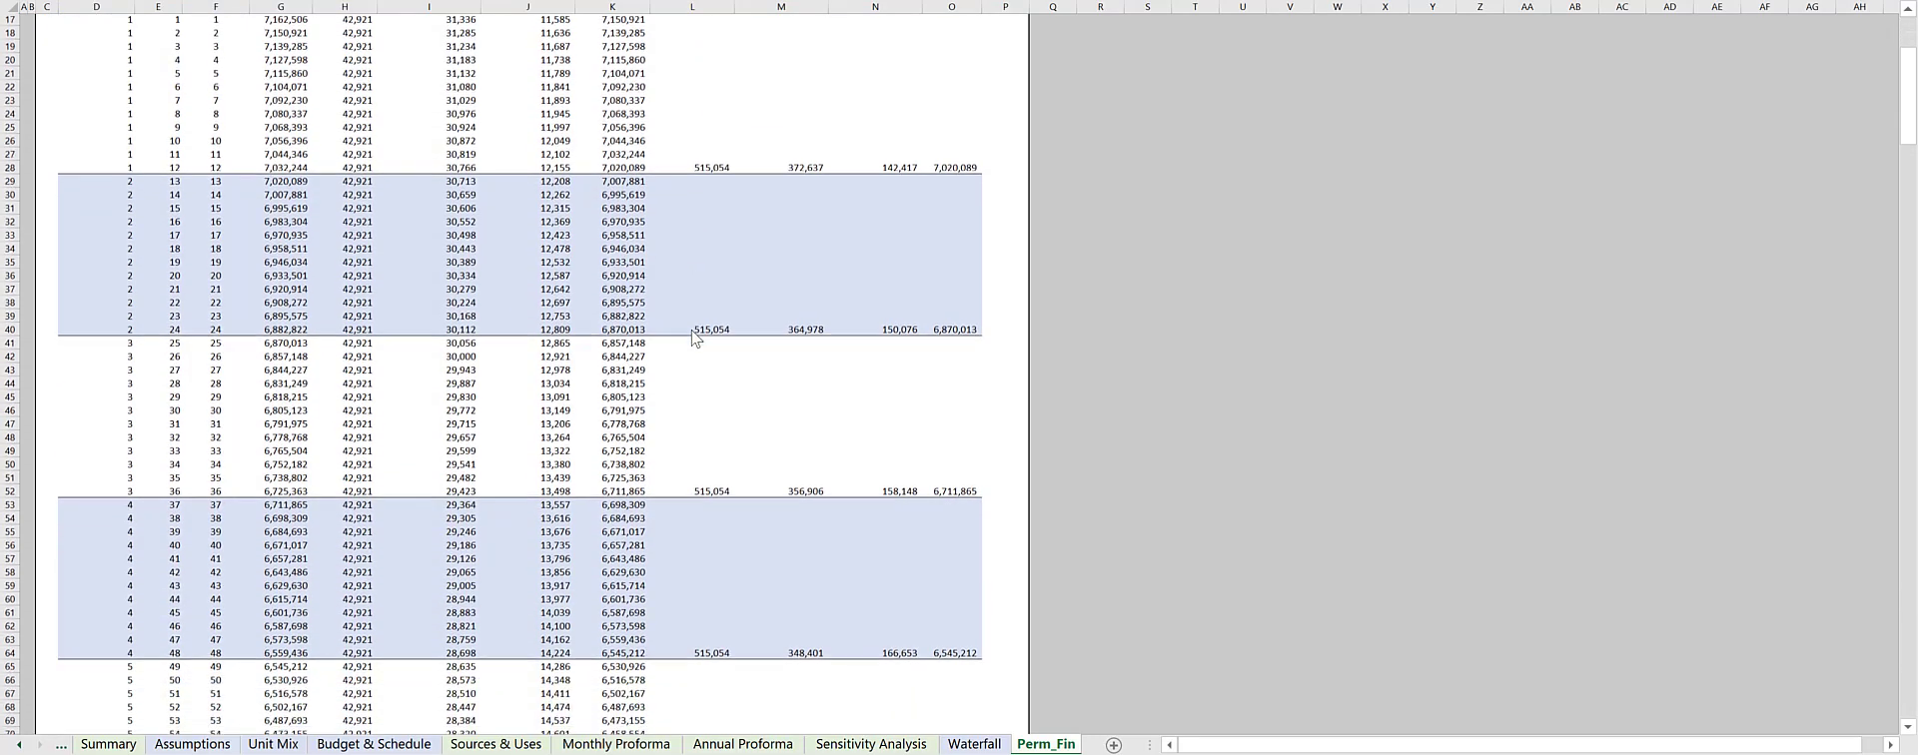
scroll(691, 330, down, 6)
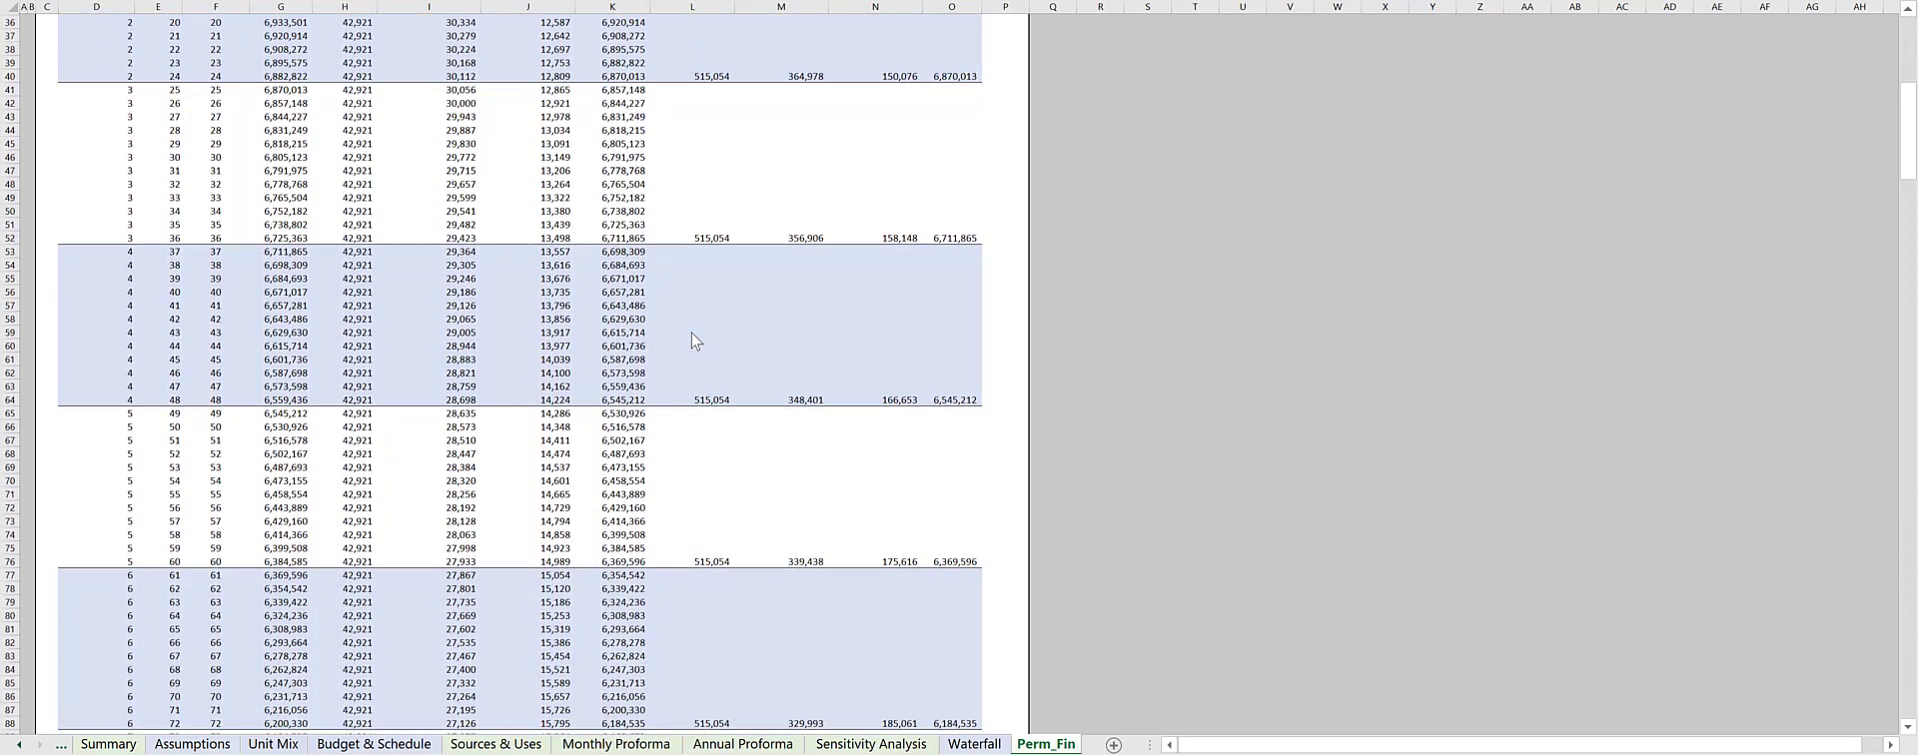
scroll(691, 332, down, 2)
scroll(691, 332, down, 9)
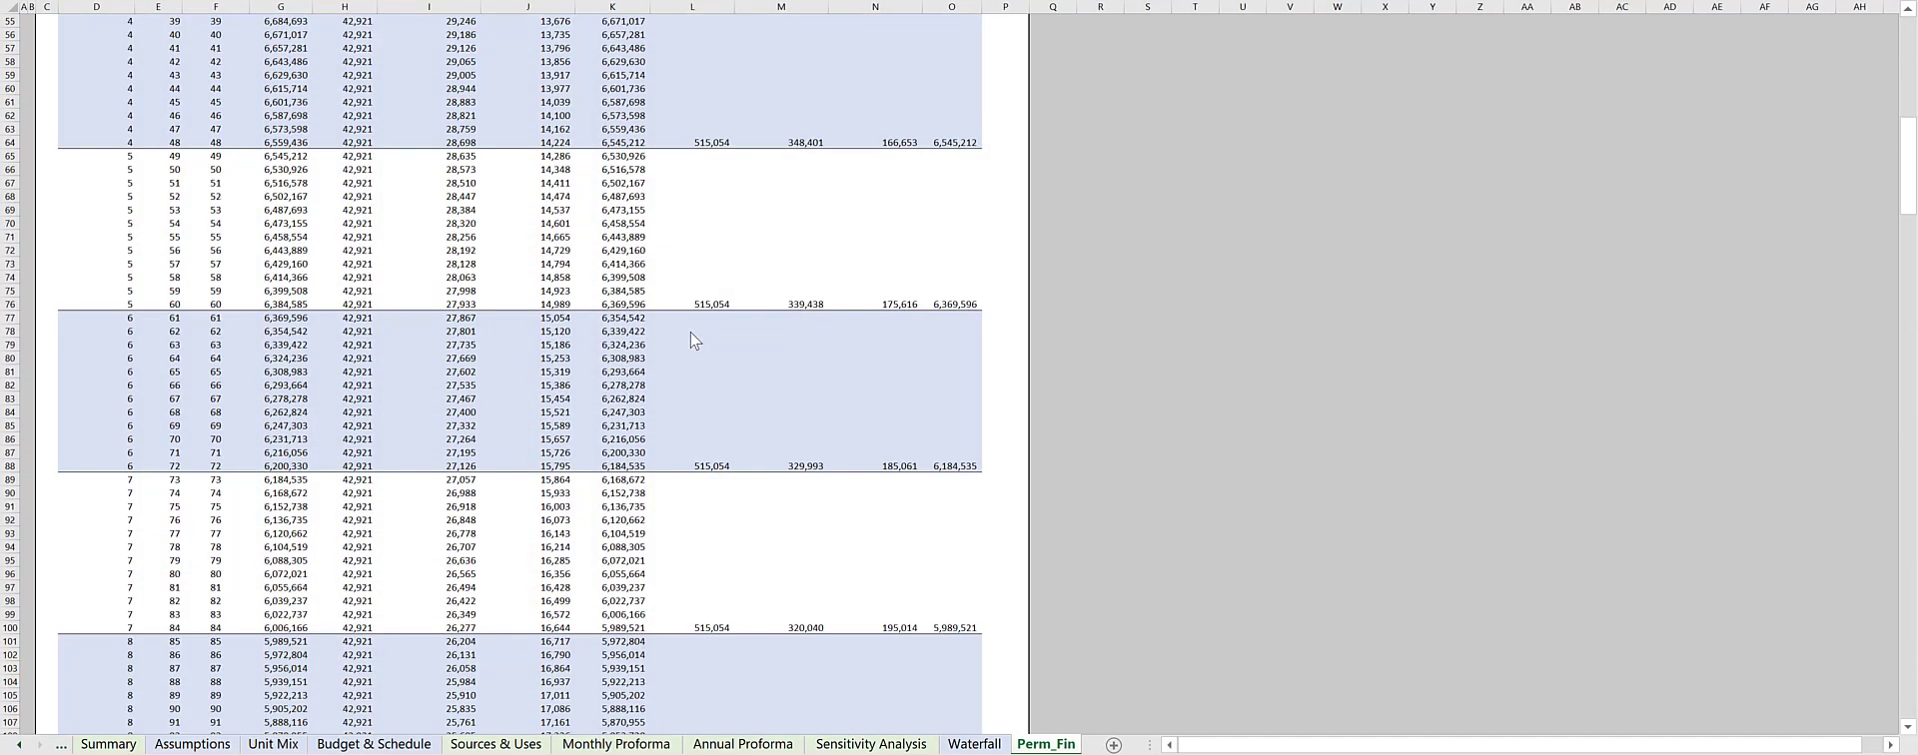
scroll(691, 332, down, 4)
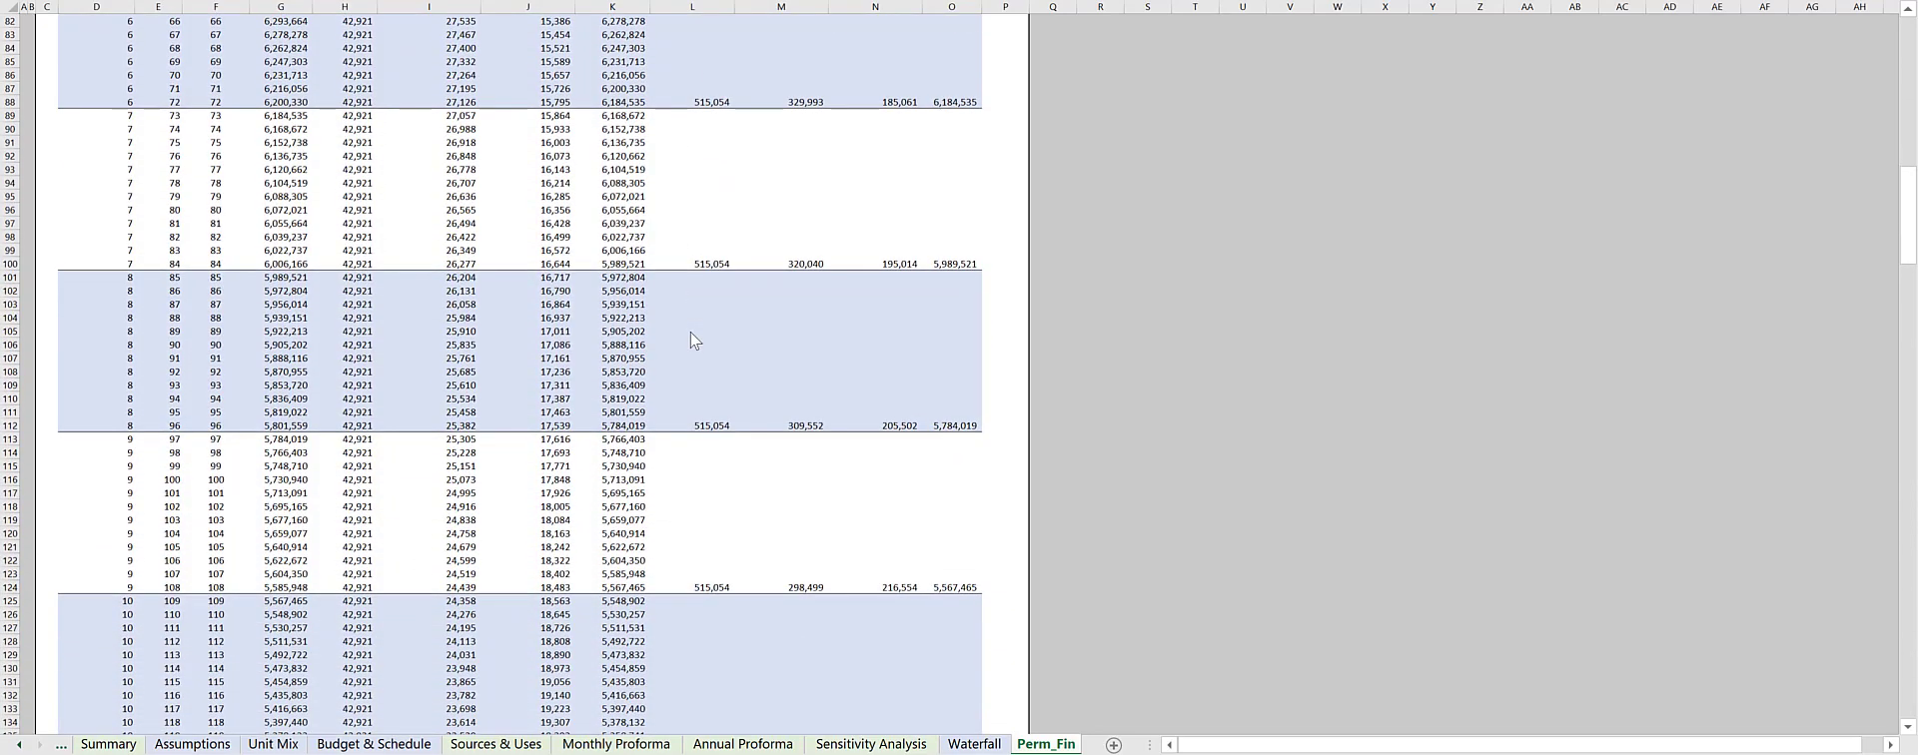